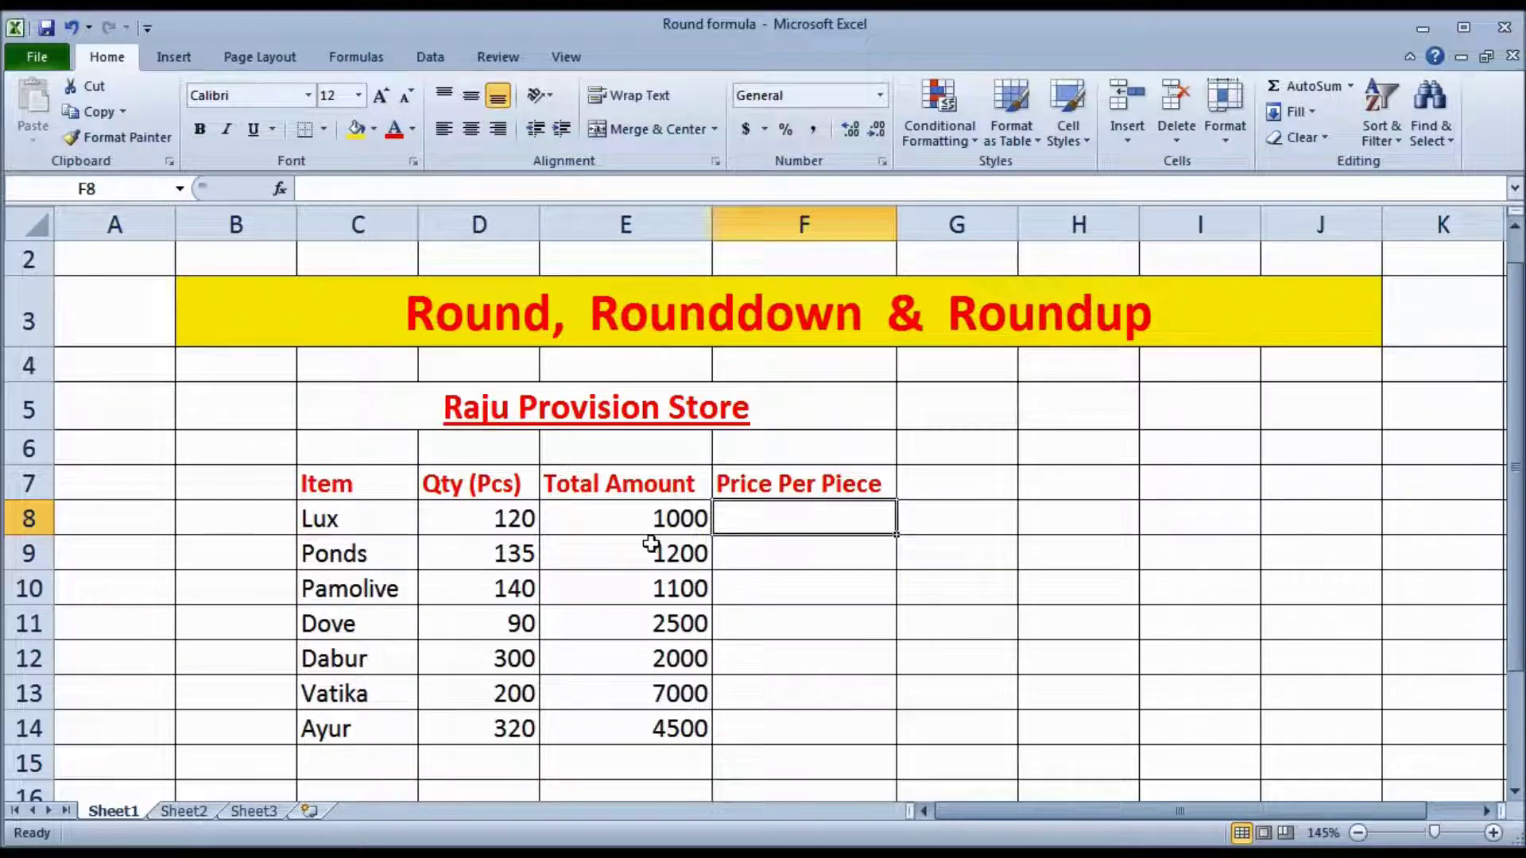
Examine the Item column from its heading through each product name, from Lux to Ayur
click(322, 482)
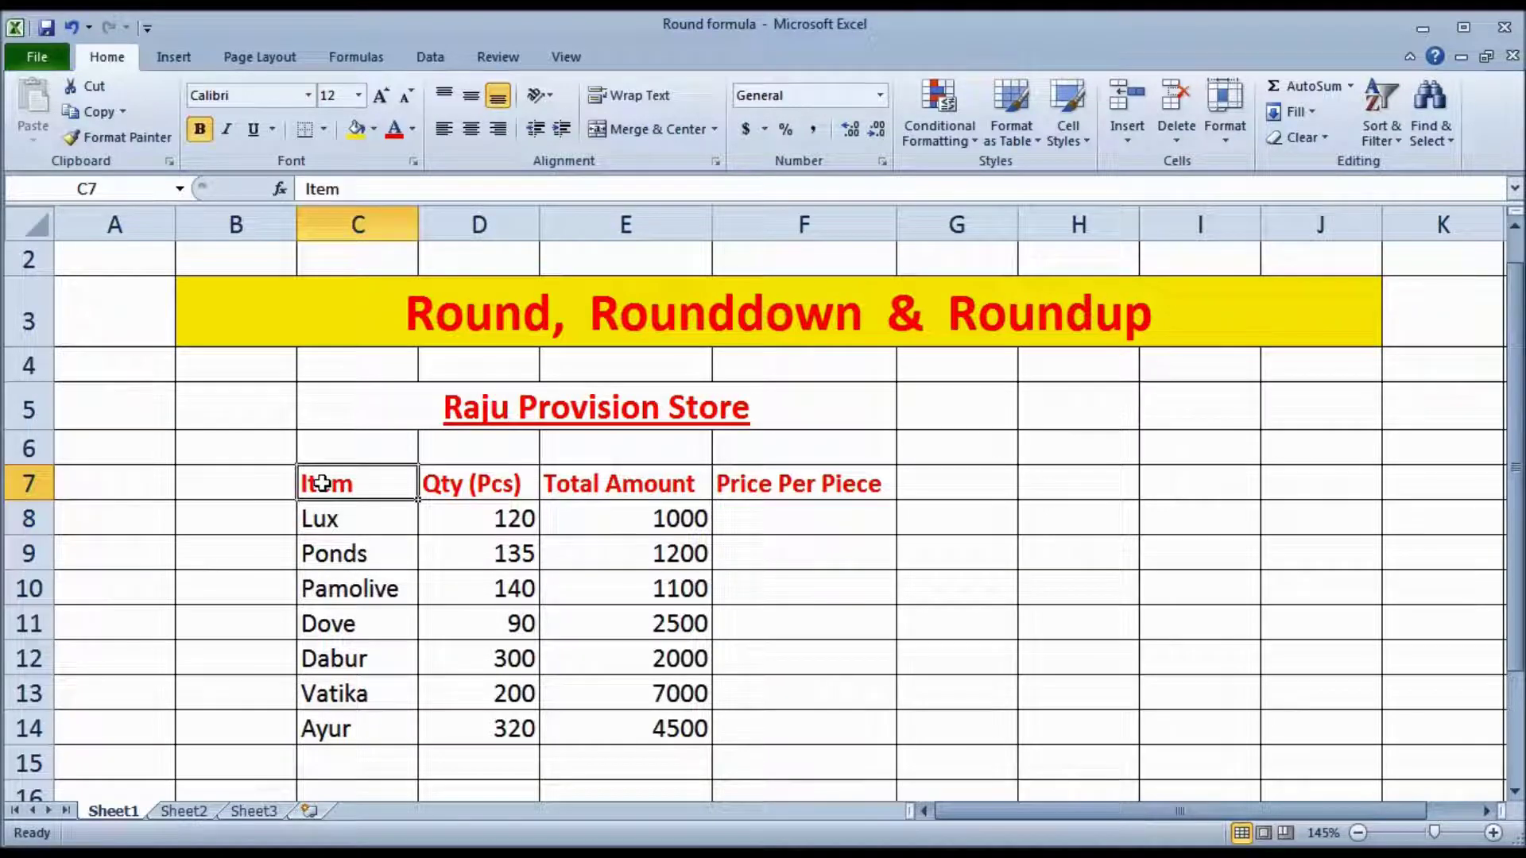
click(350, 525)
click(353, 561)
click(362, 595)
click(361, 633)
click(366, 674)
click(367, 695)
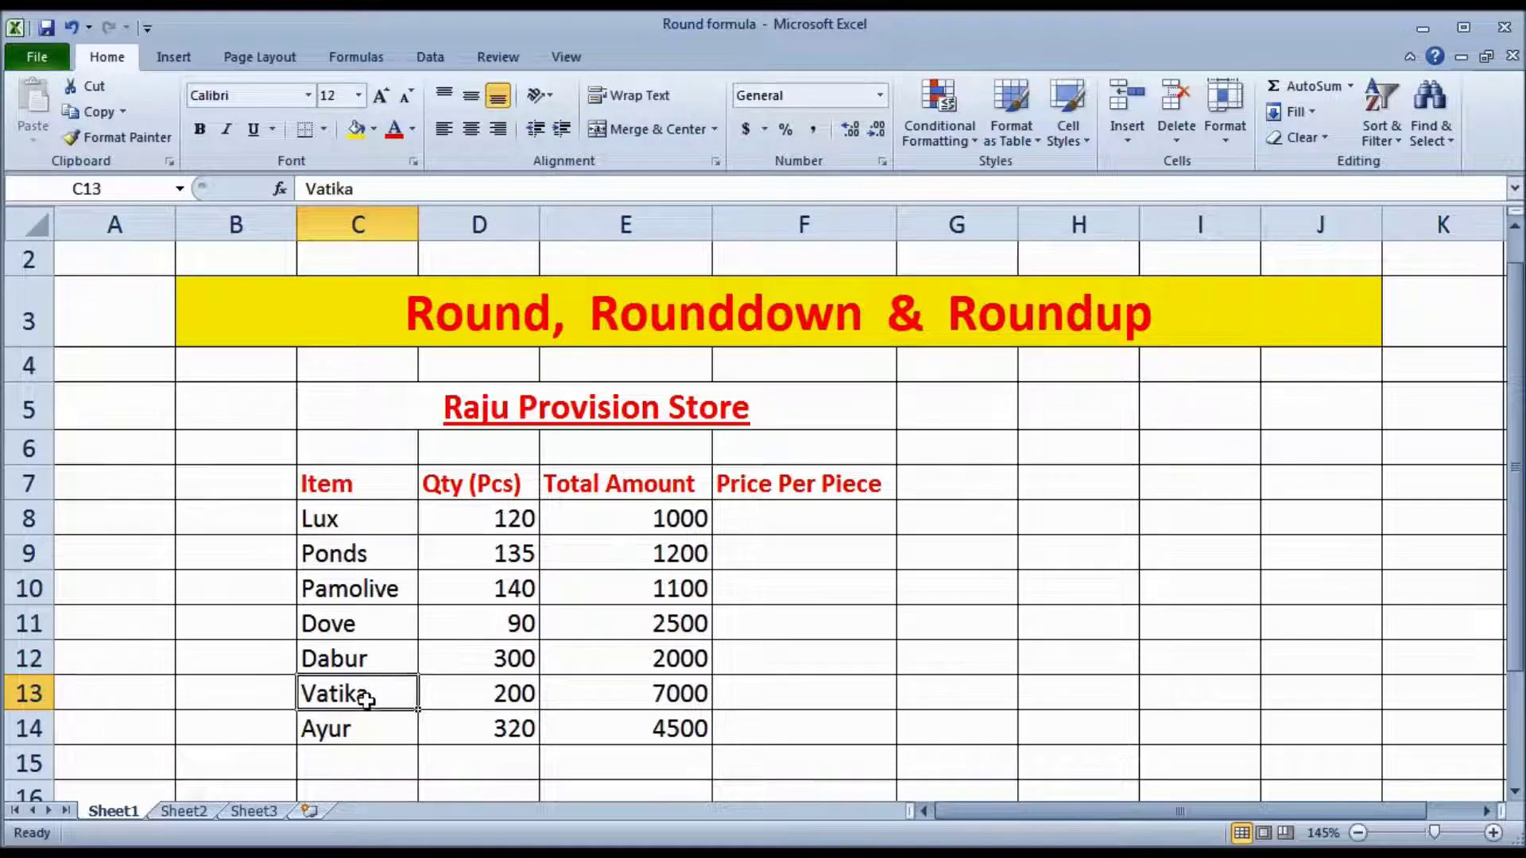
click(355, 743)
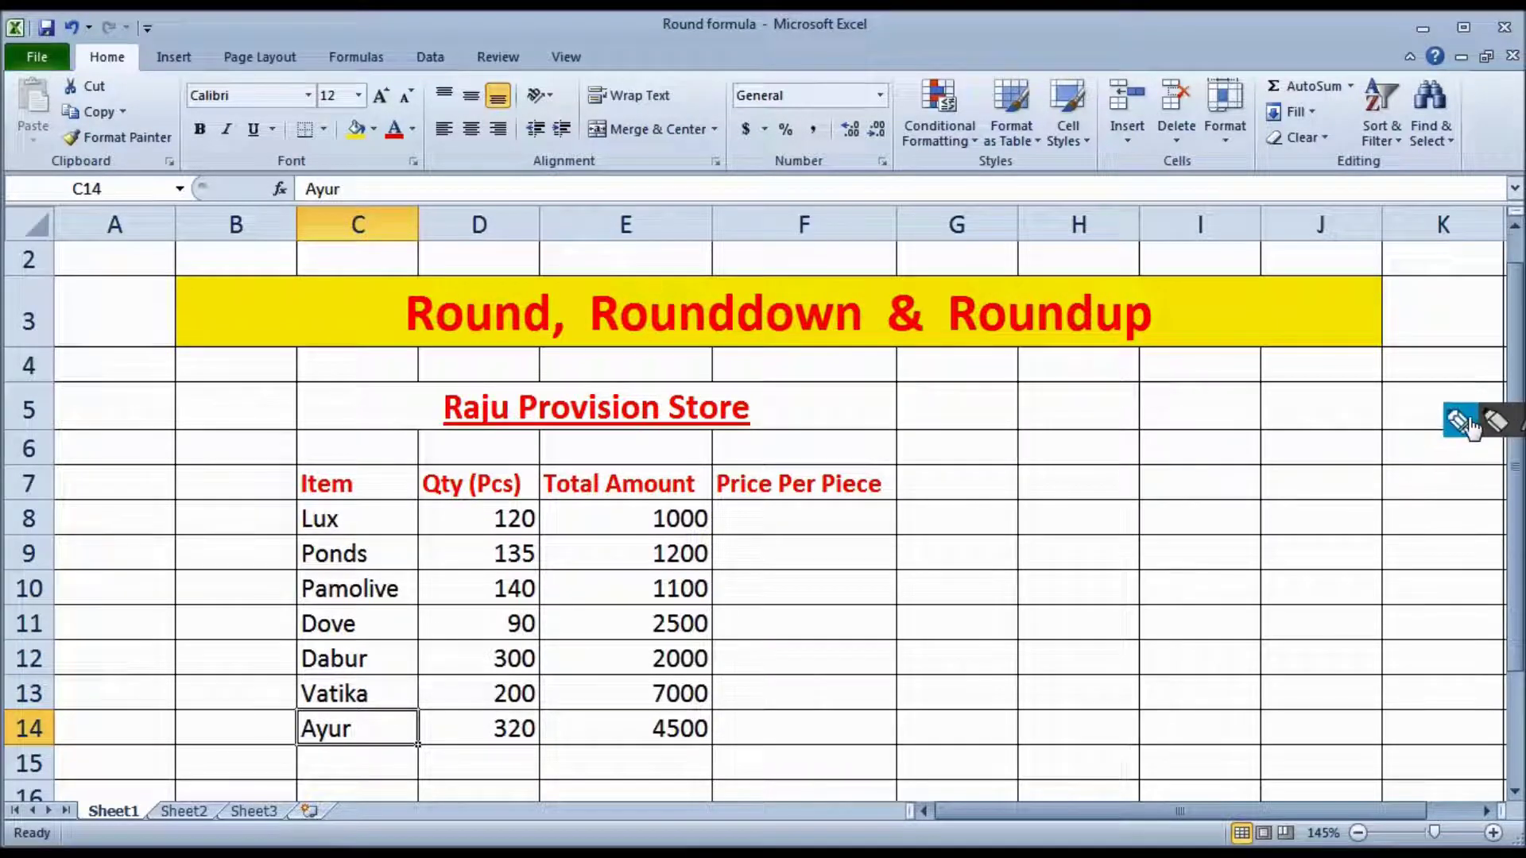
Draw a pen tick beside each quantity in the Qty (Pcs) column, from Lux to Ayur
click(1461, 420)
drag(445, 518, 526, 503)
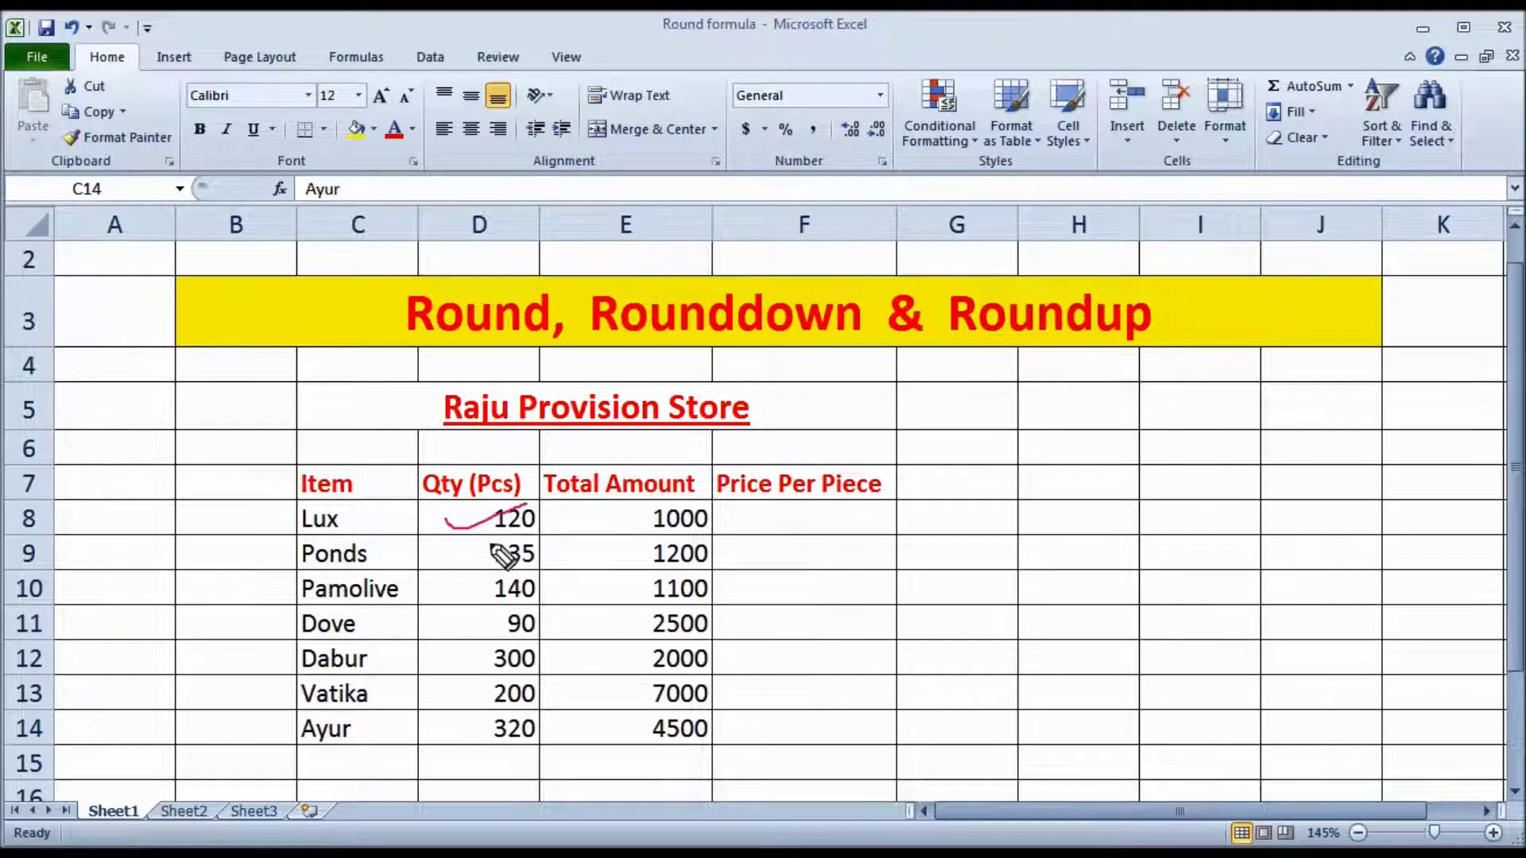
drag(437, 555, 528, 538)
drag(417, 586, 496, 572)
drag(428, 626, 513, 606)
drag(419, 661, 552, 624)
drag(429, 693, 513, 674)
drag(442, 728, 506, 704)
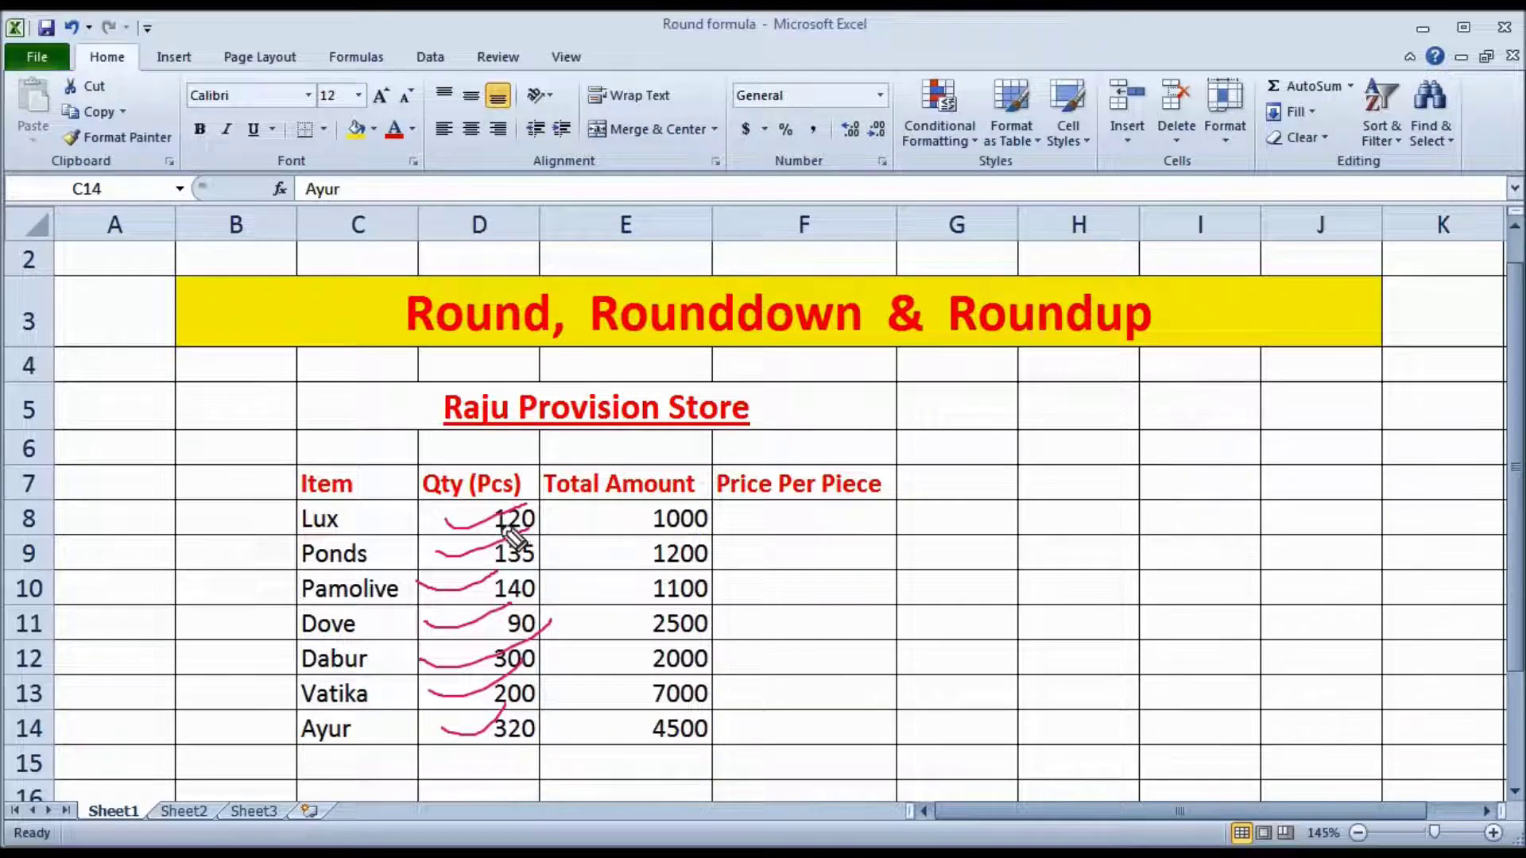
Draw a pen tick beside each value in the Total Amount column and clear all the pen marks
drag(608, 513, 661, 507)
mouse_move(595, 554)
mouse_down()
mouse_move(654, 558)
mouse_move(664, 542)
mouse_up()
mouse_move(596, 588)
mouse_down()
mouse_move(609, 601)
mouse_move(662, 579)
mouse_up()
drag(595, 622, 663, 603)
drag(603, 654, 674, 634)
drag(614, 694, 669, 674)
drag(608, 729, 667, 710)
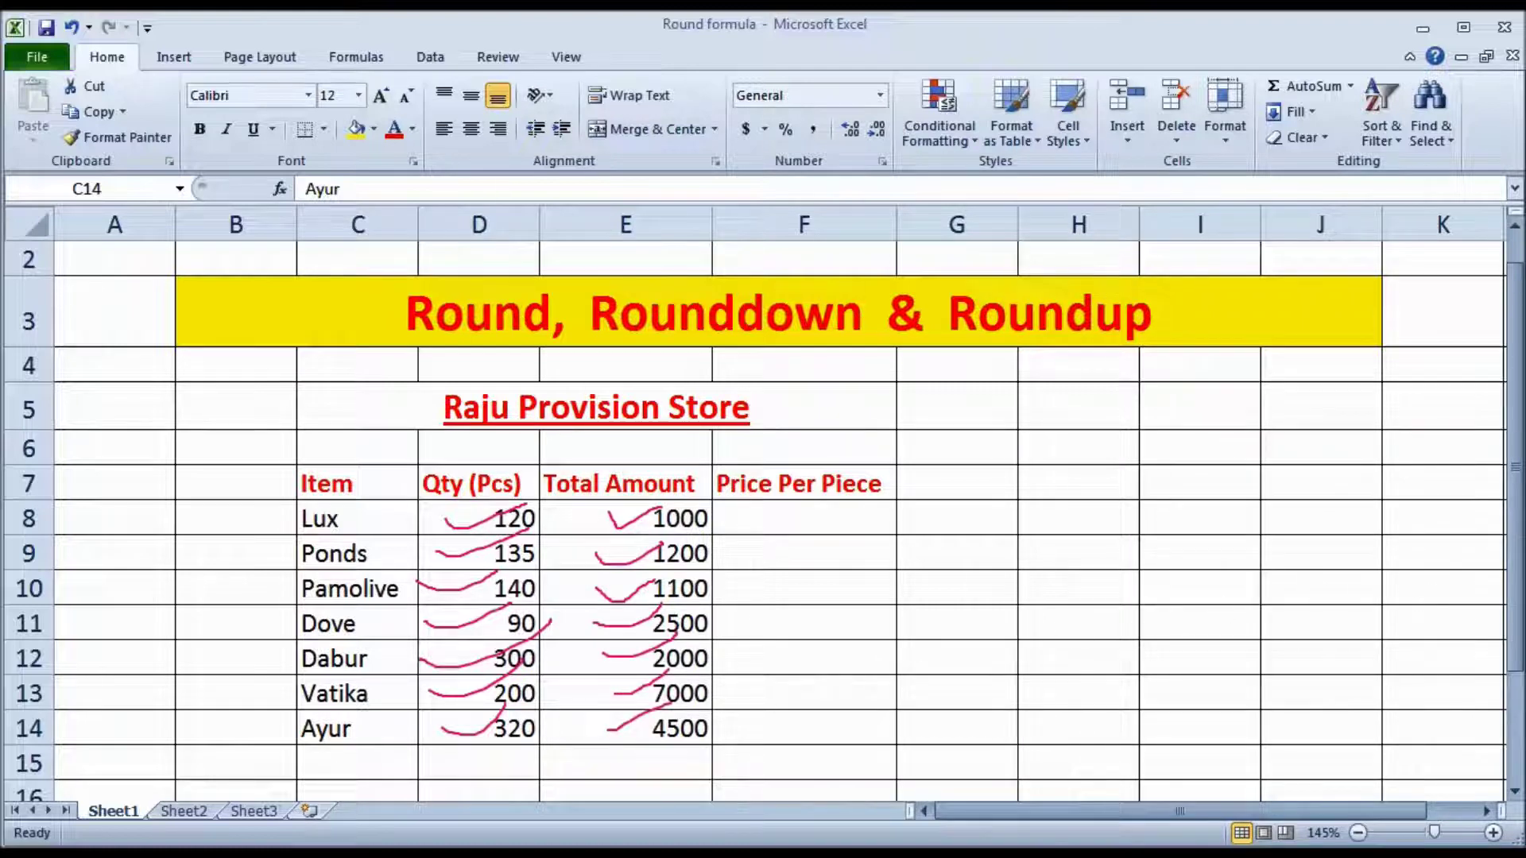
key(Escape)
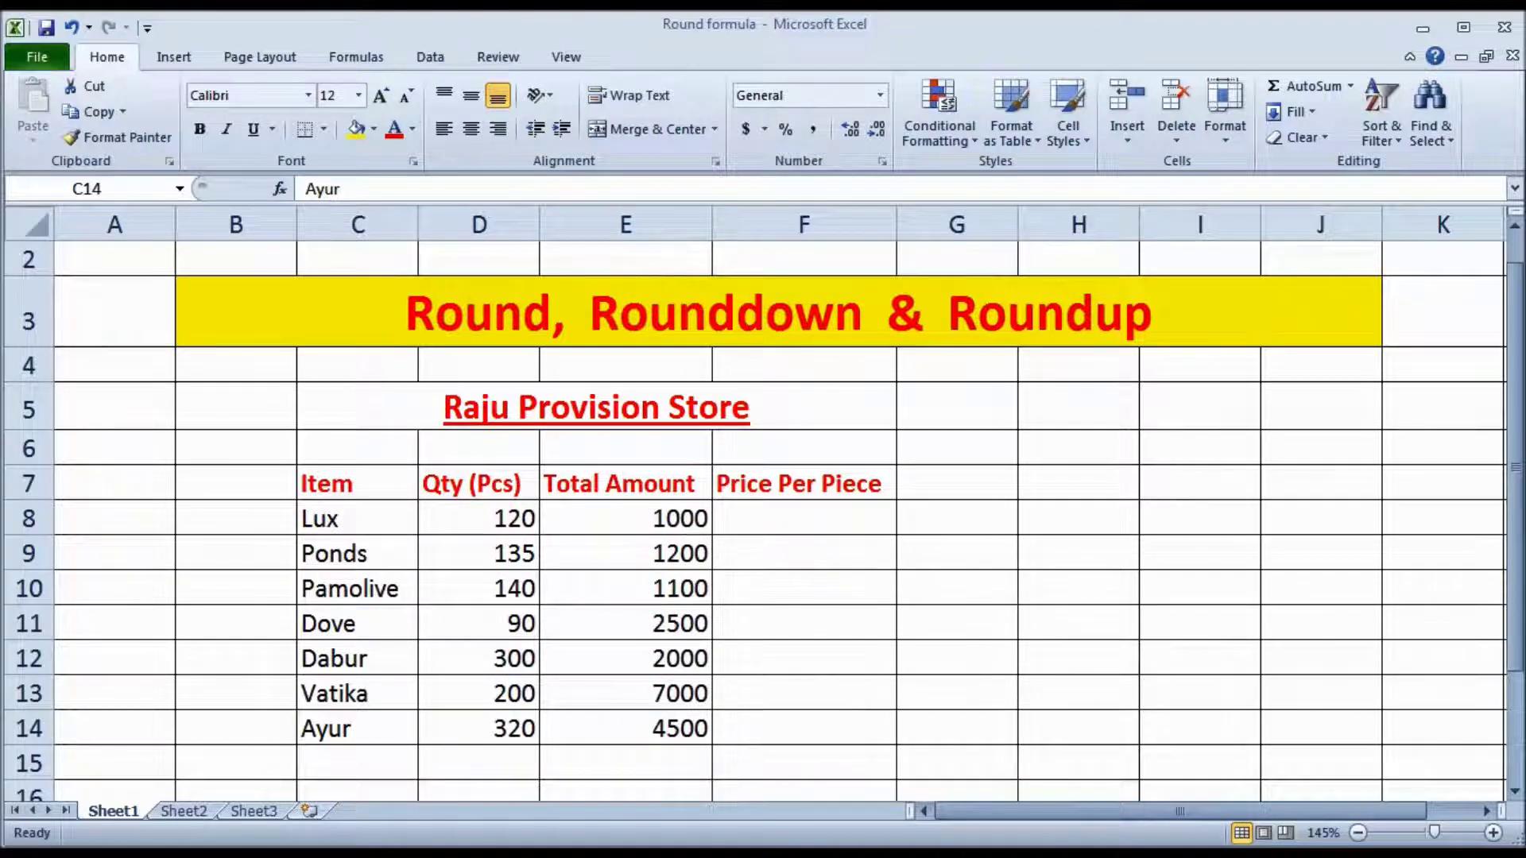
key(F2)
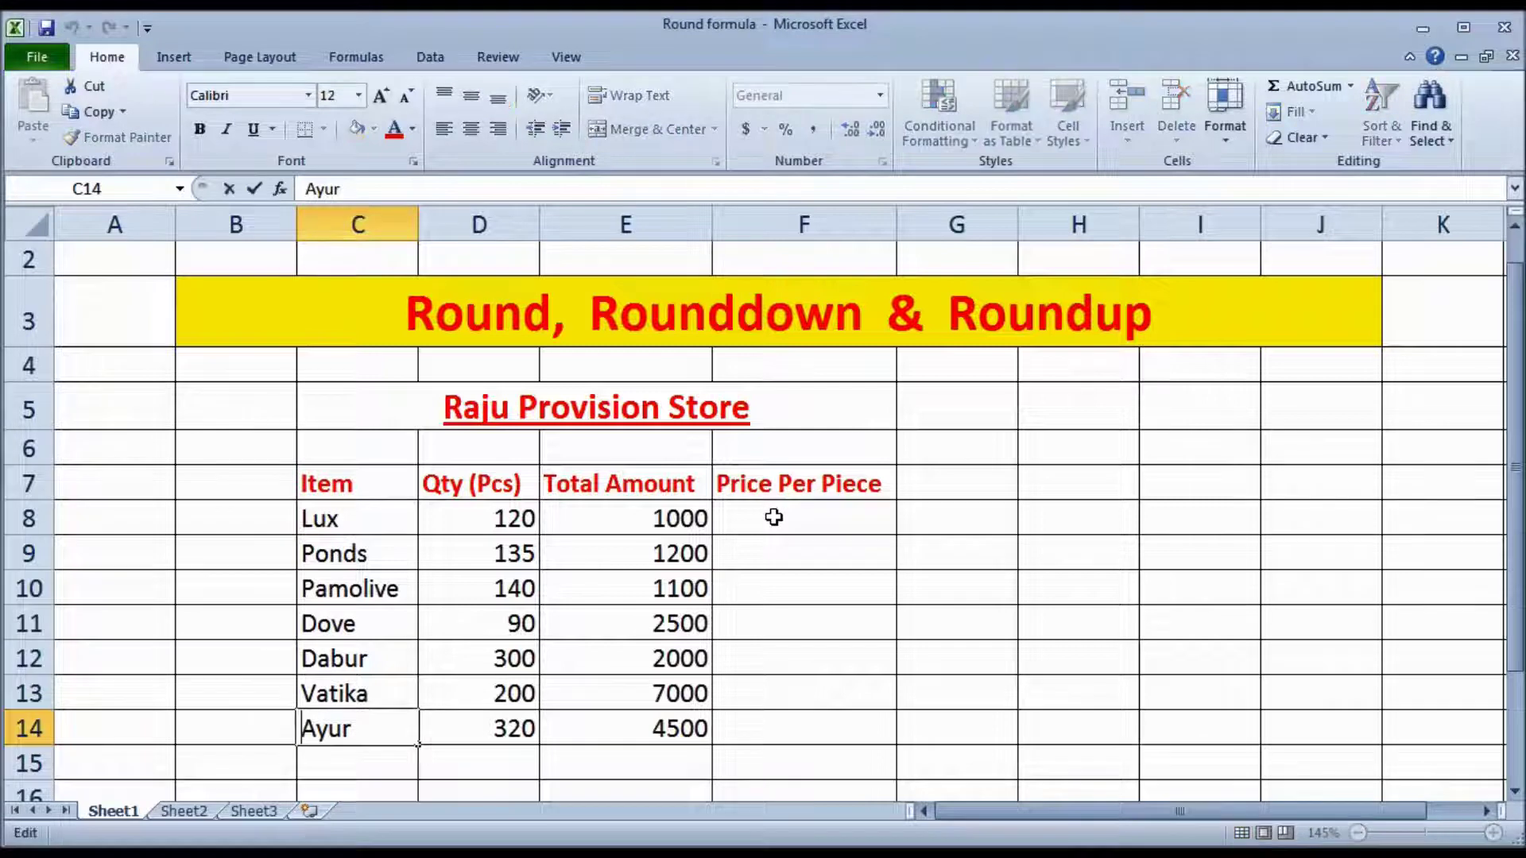
click(777, 518)
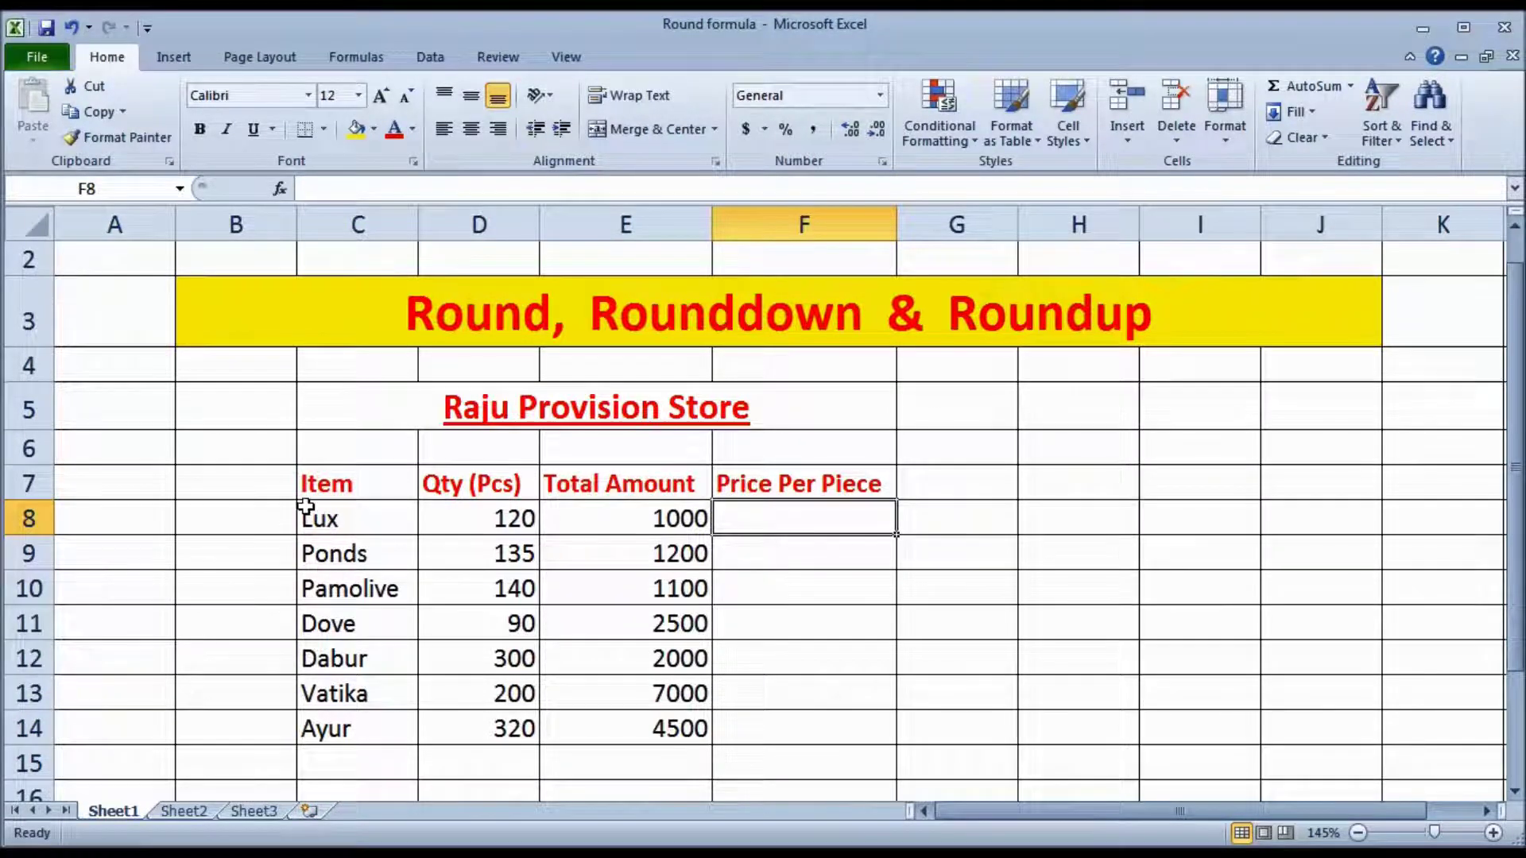
click(484, 515)
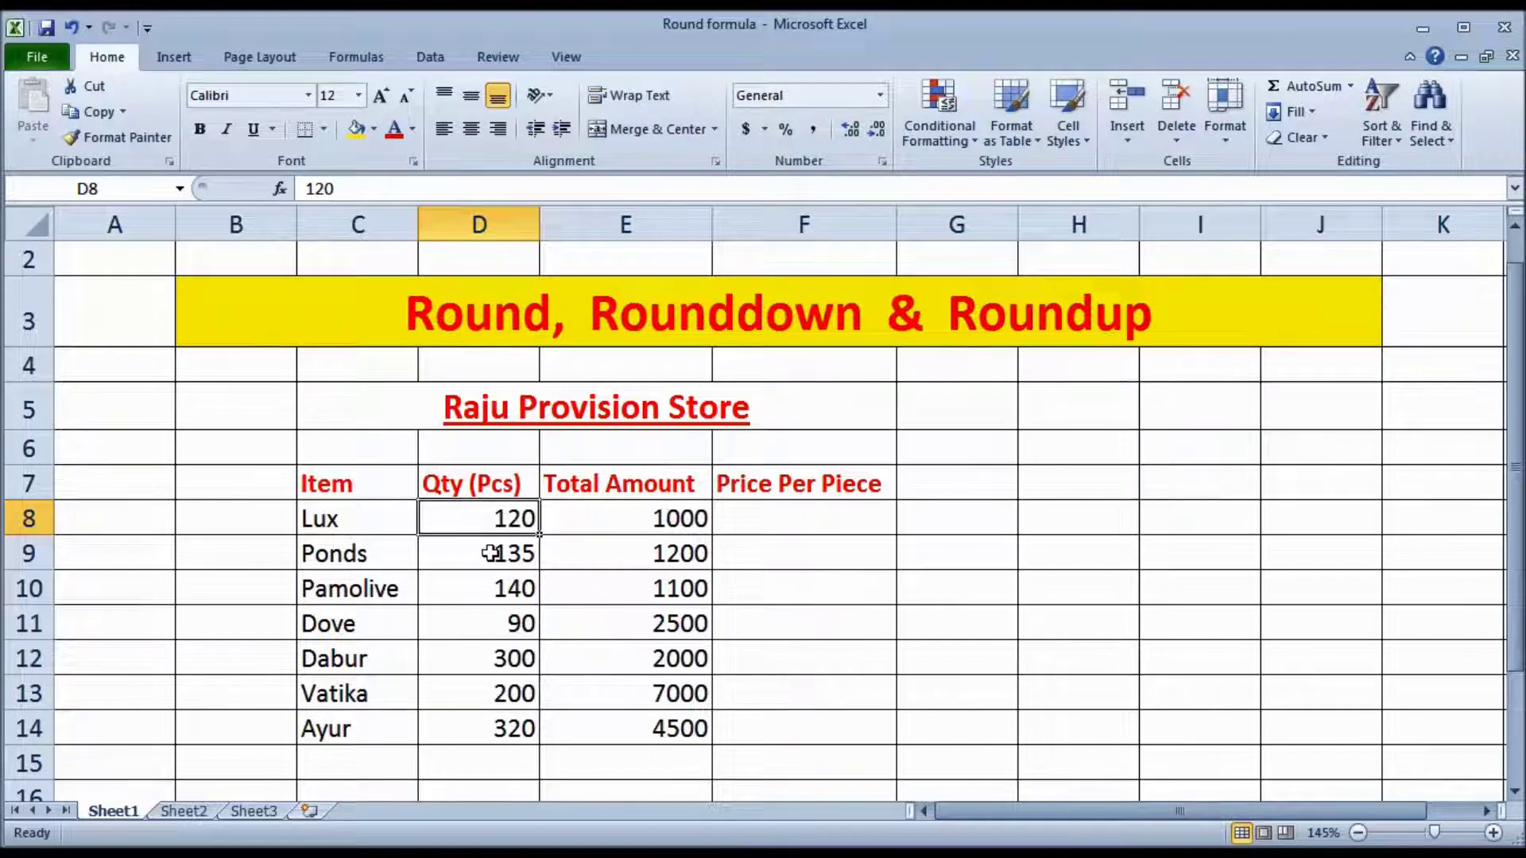
click(790, 515)
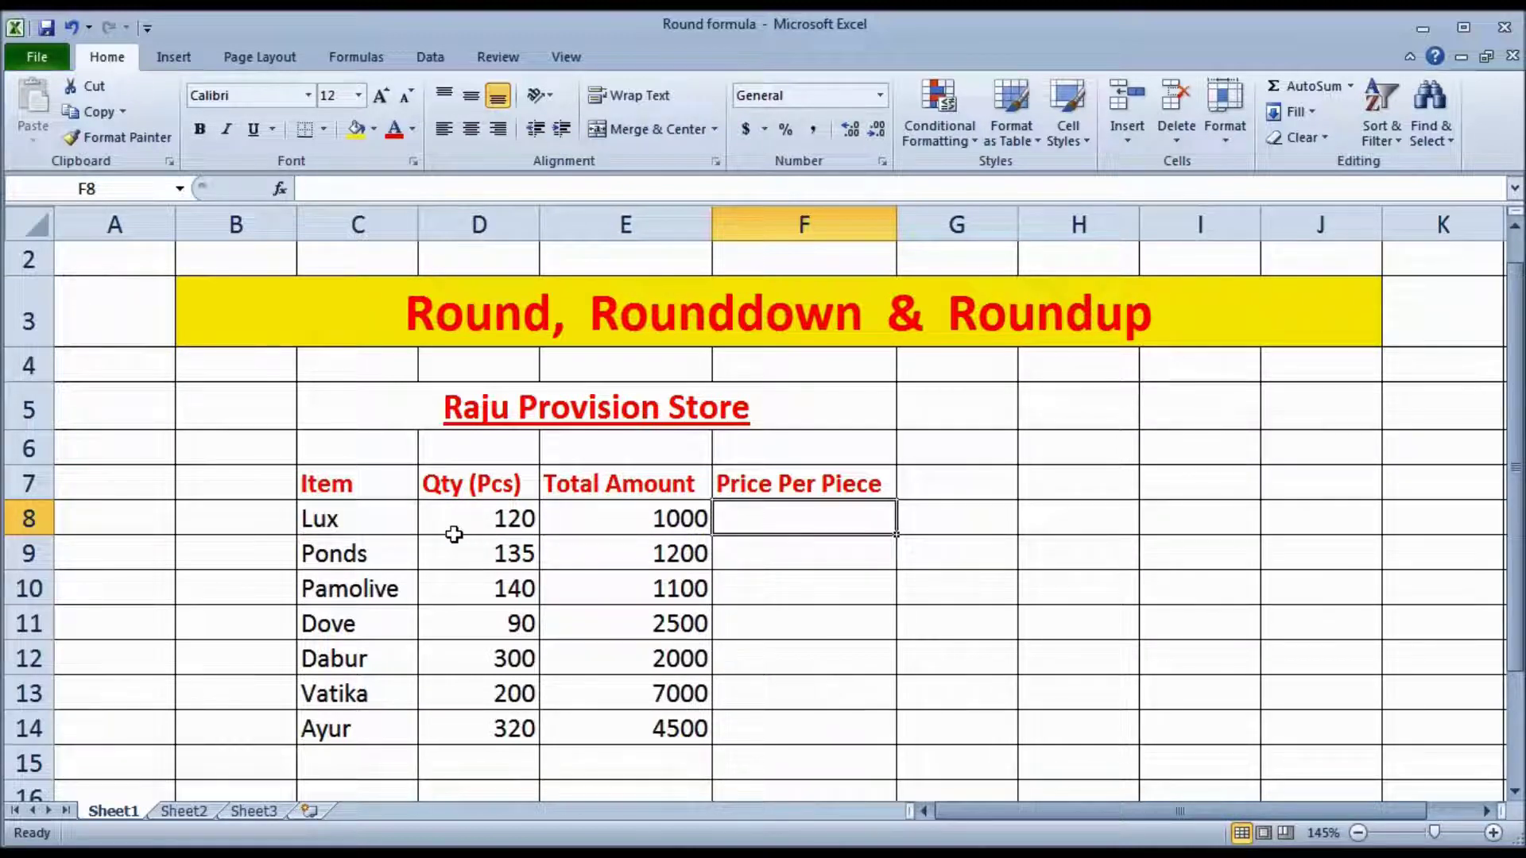
click(660, 521)
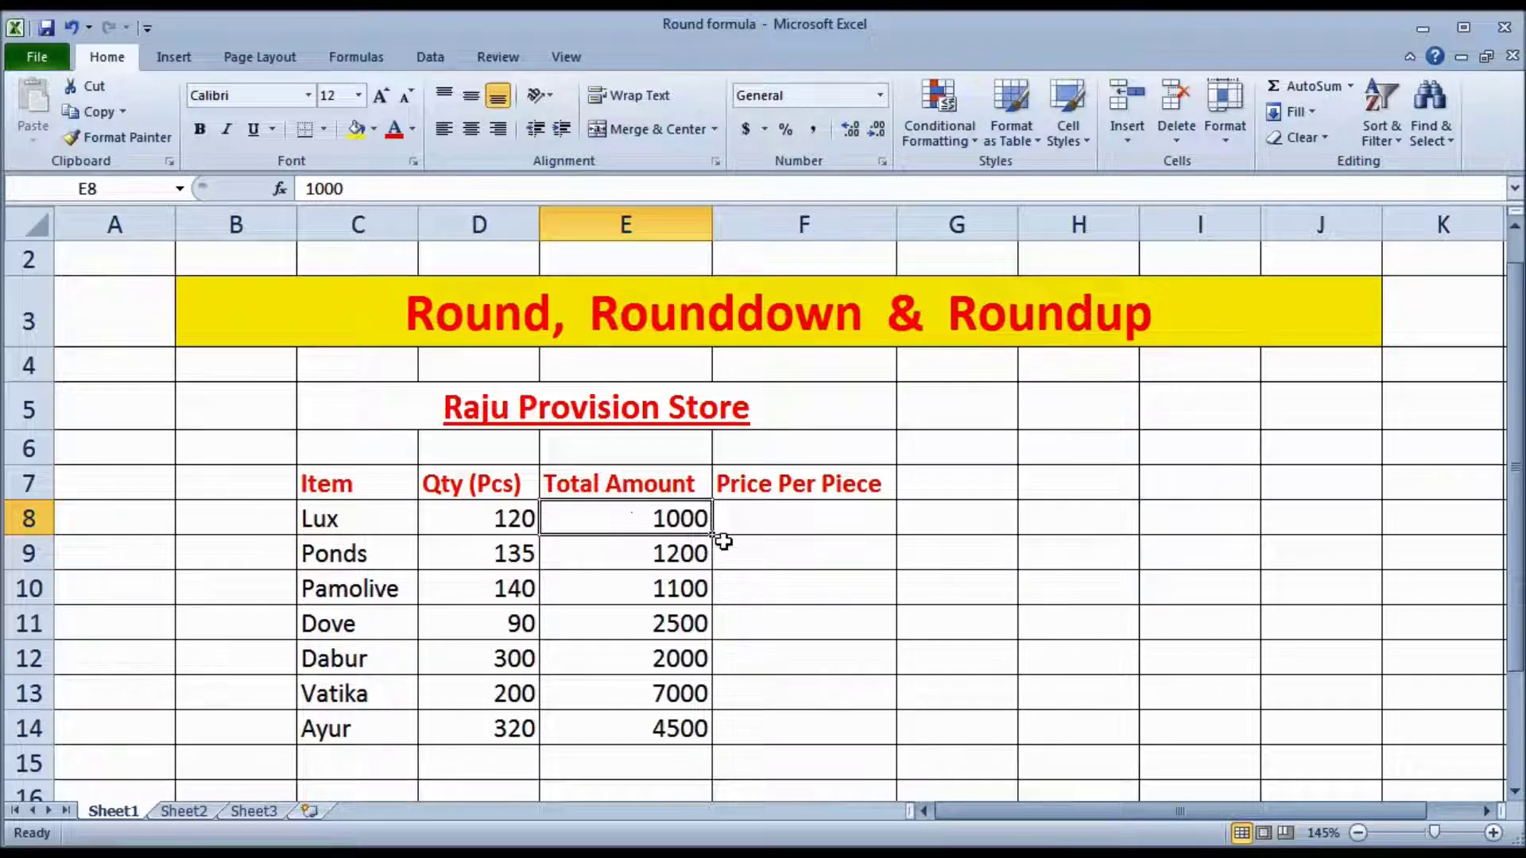
Calculate the price per piece for Lux in F8 with the formula =E8/D8
click(793, 521)
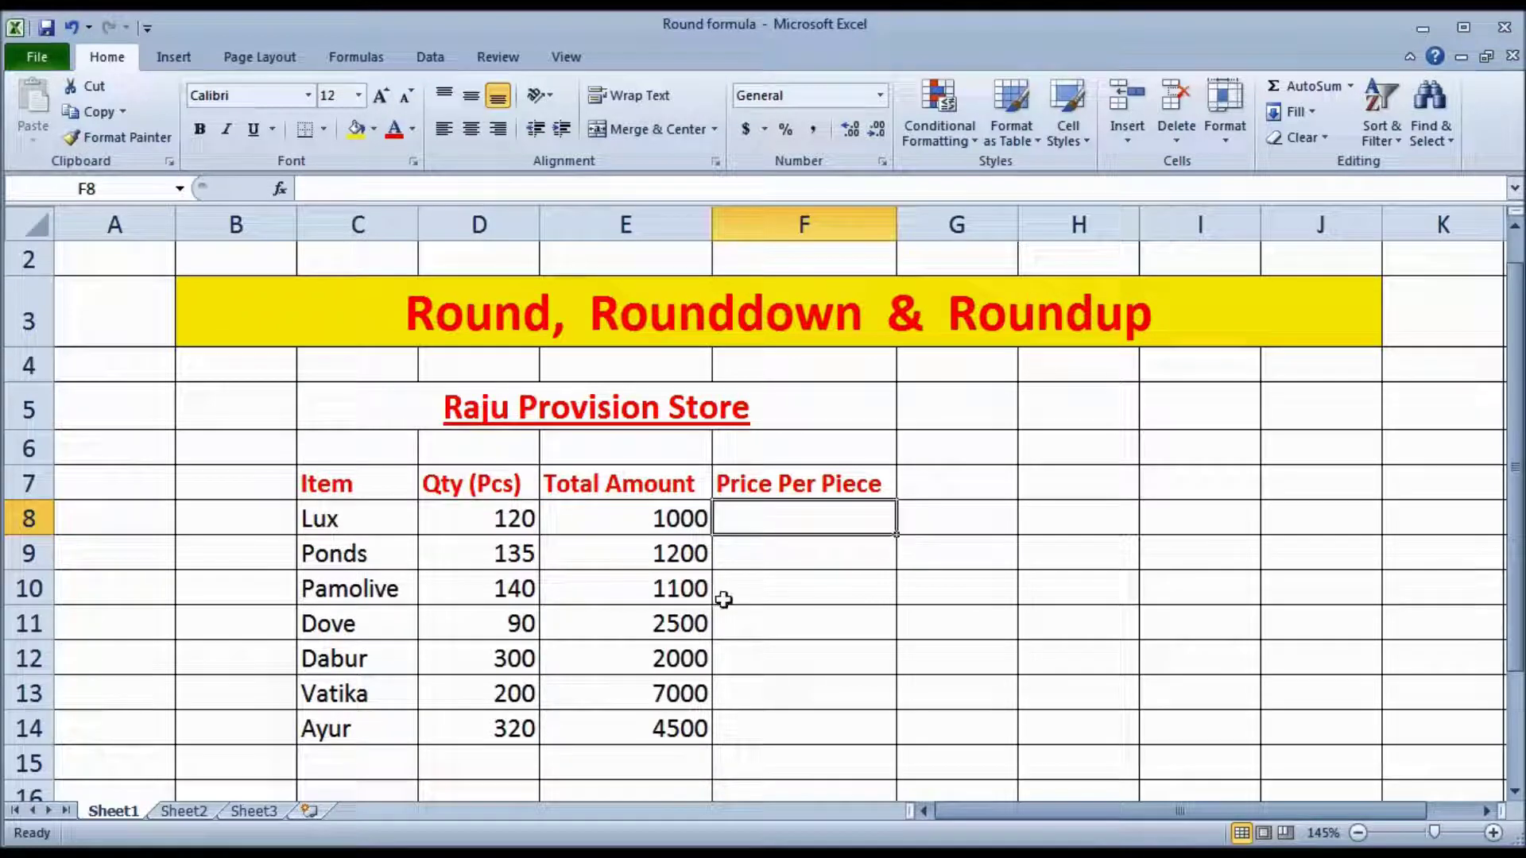
text(=)
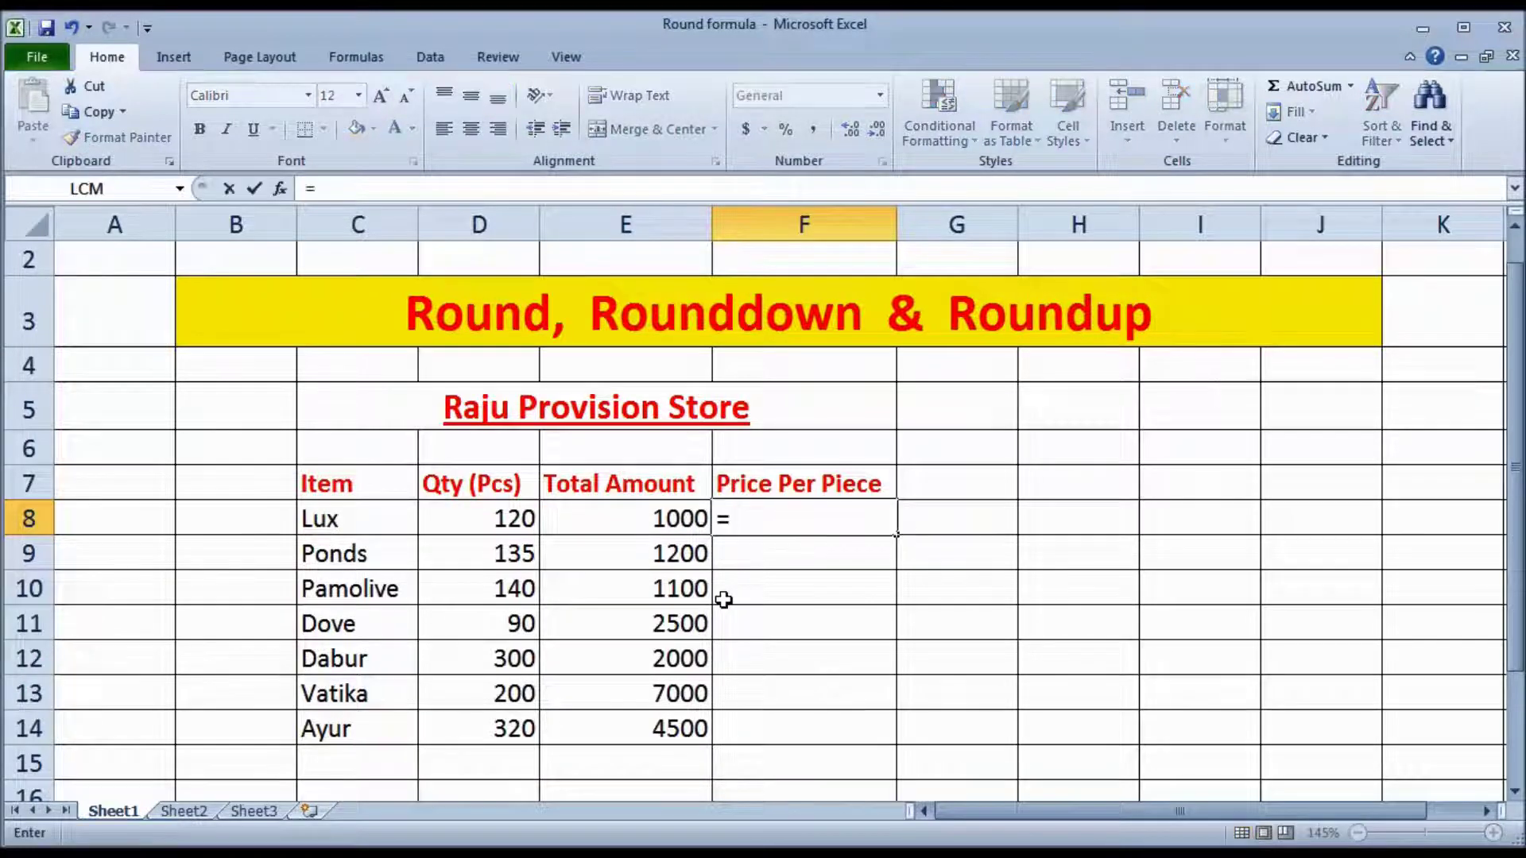
click(659, 519)
text(/)
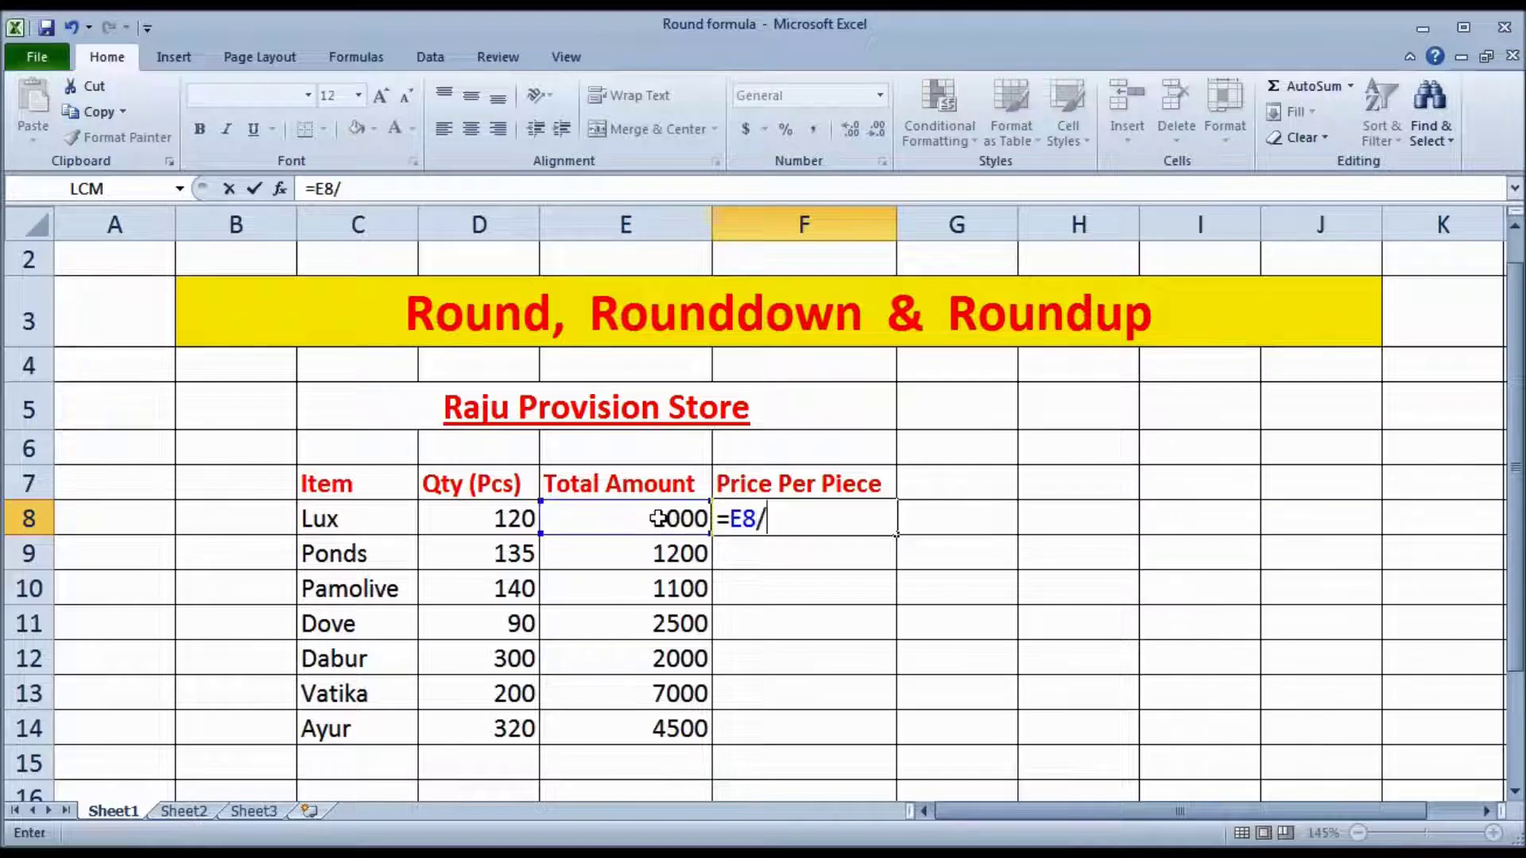
click(508, 520)
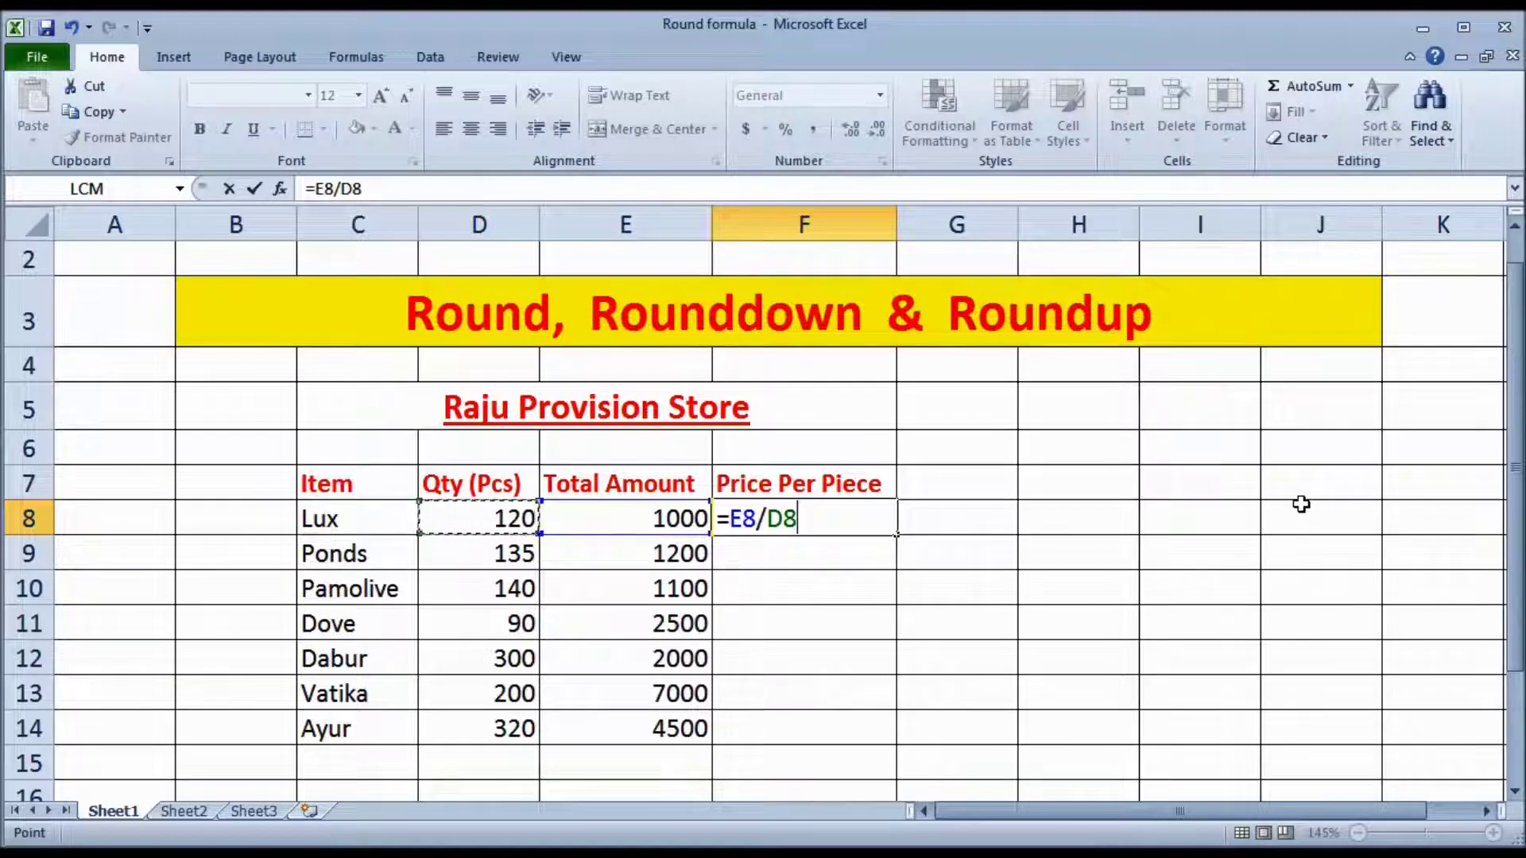
key(Return)
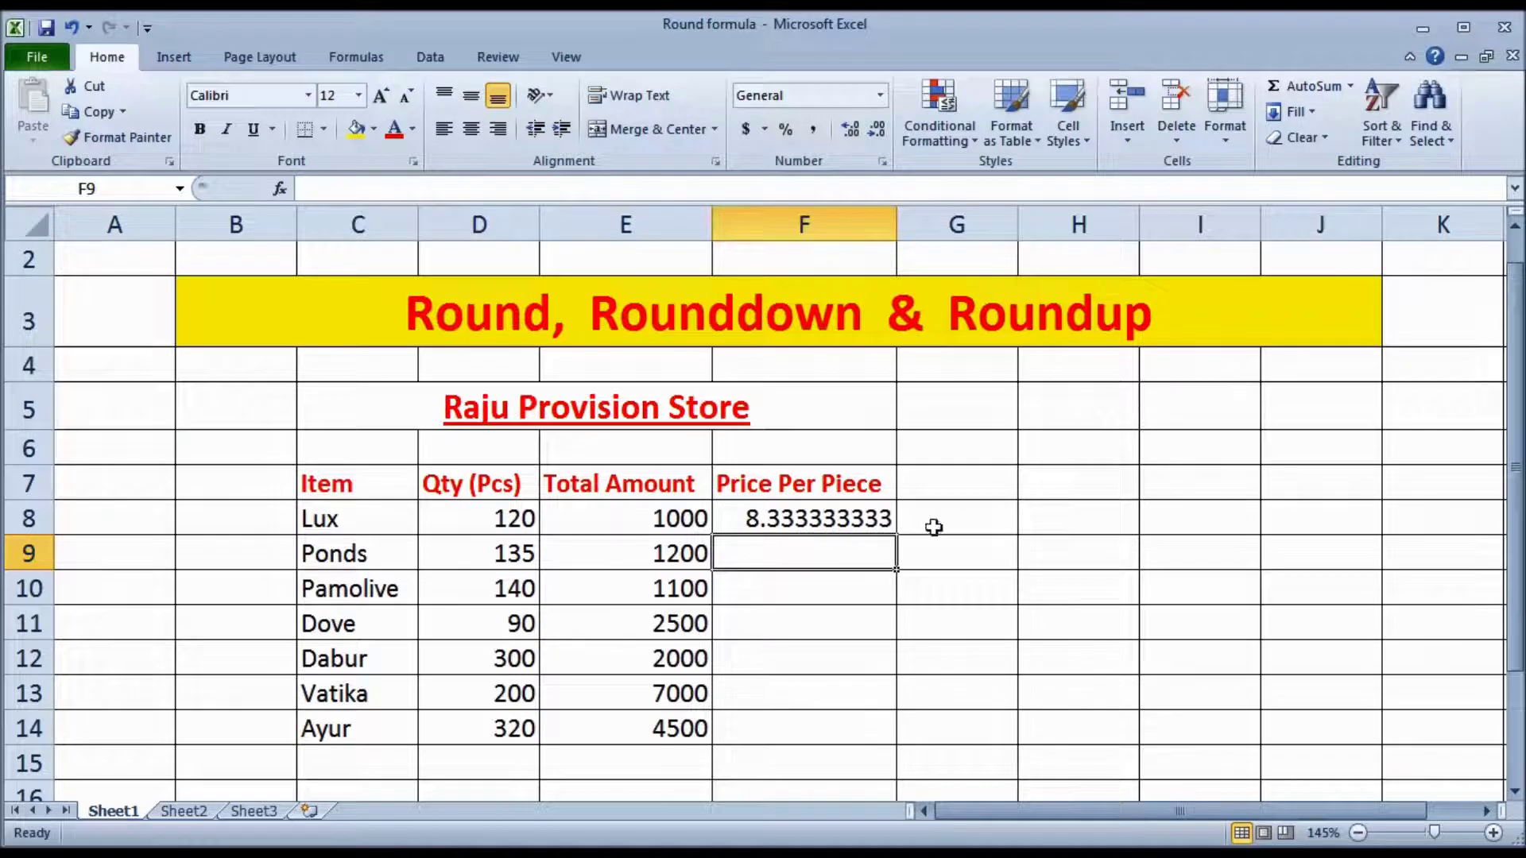
Fill the price per piece formula from F8 down to F14 for the remaining items
click(854, 523)
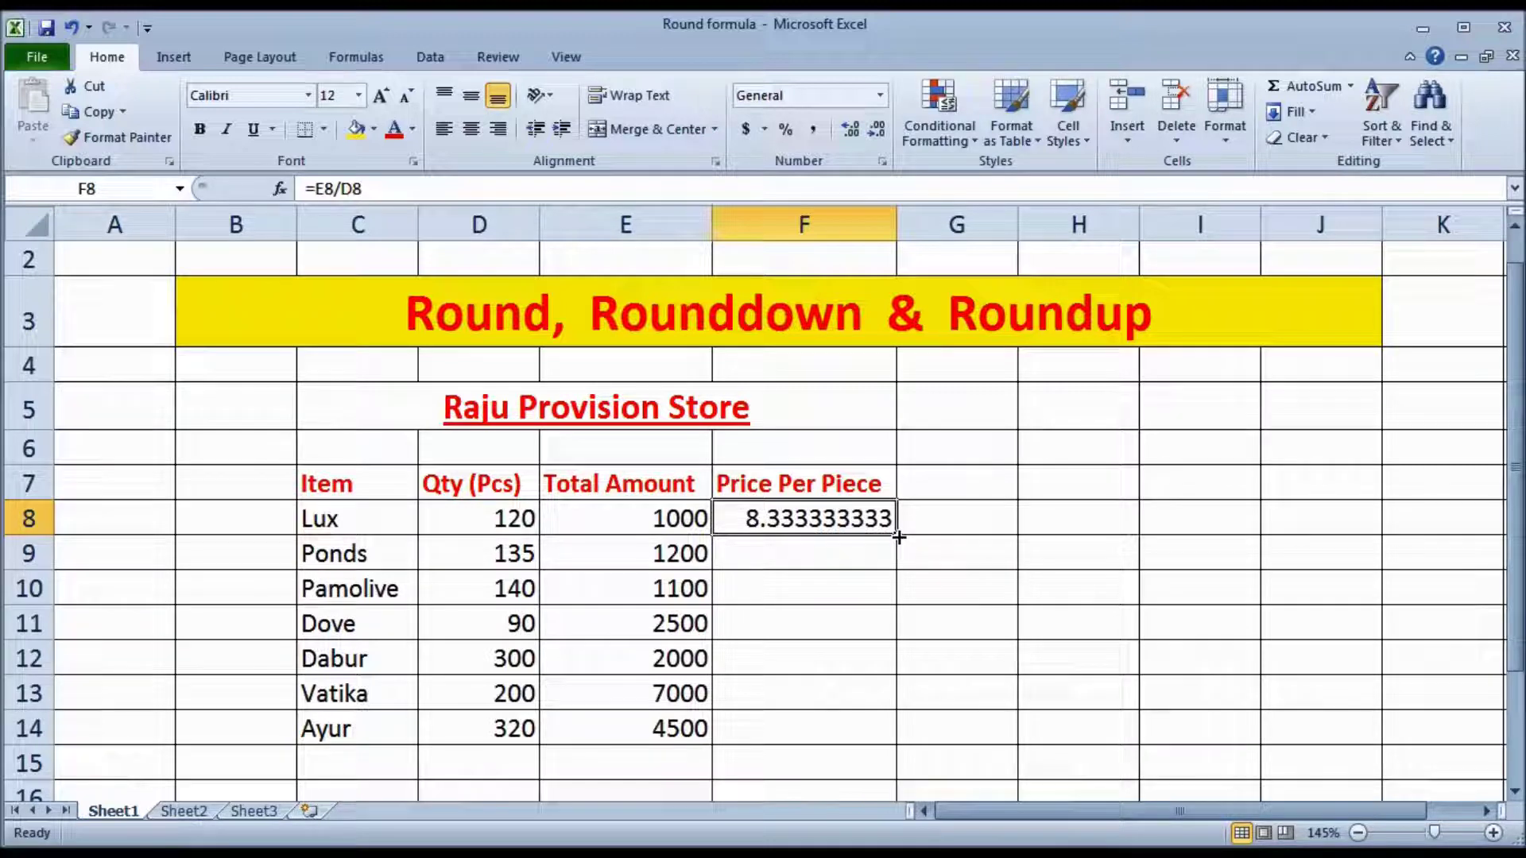
drag(899, 538, 879, 740)
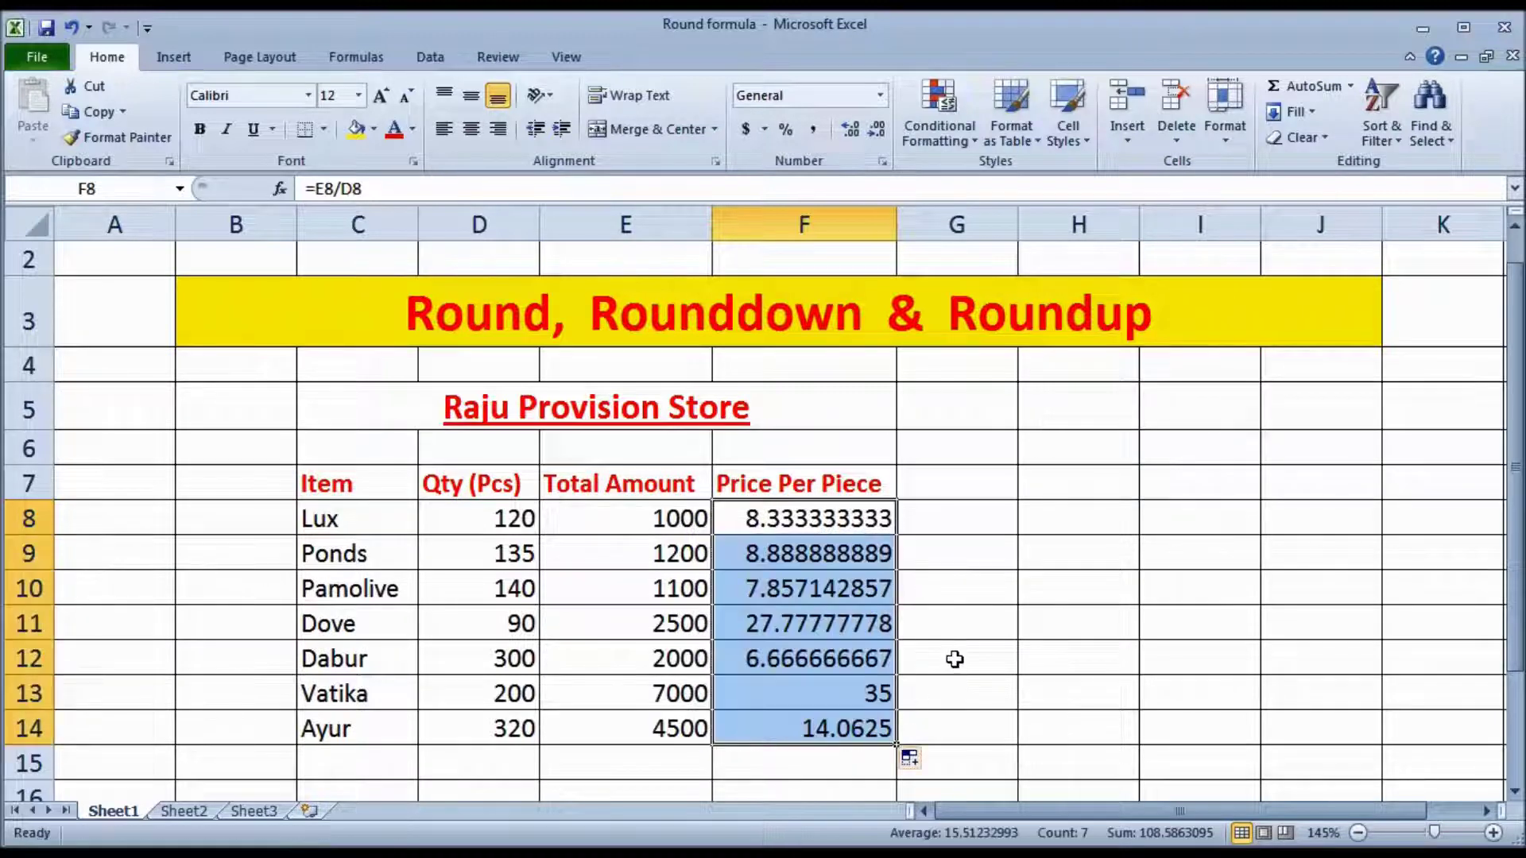
click(962, 743)
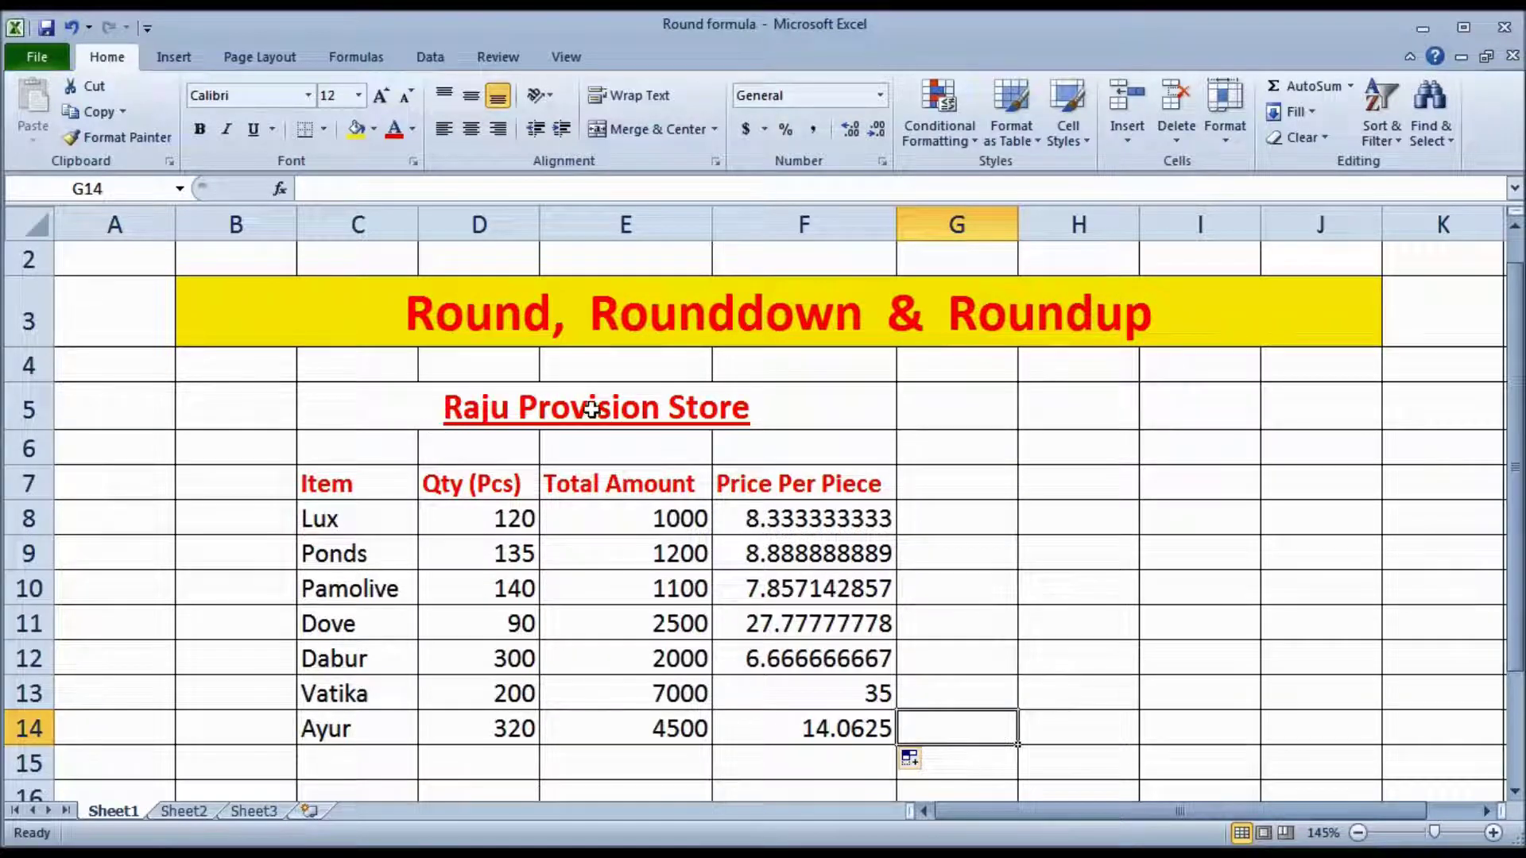
Add the column heading Round in G7, next to Price Per Piece
click(598, 578)
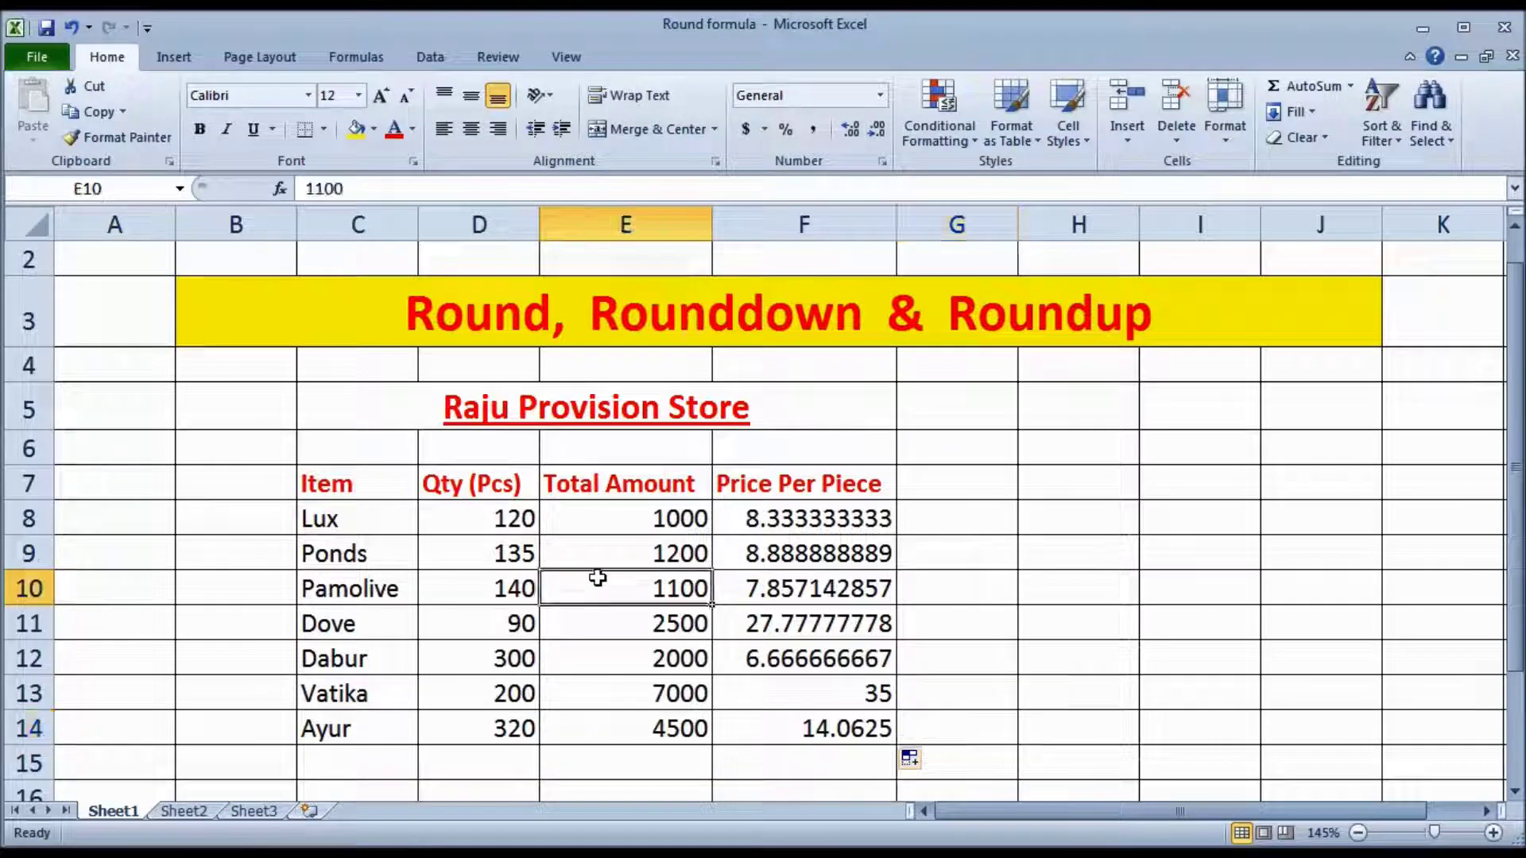
click(931, 482)
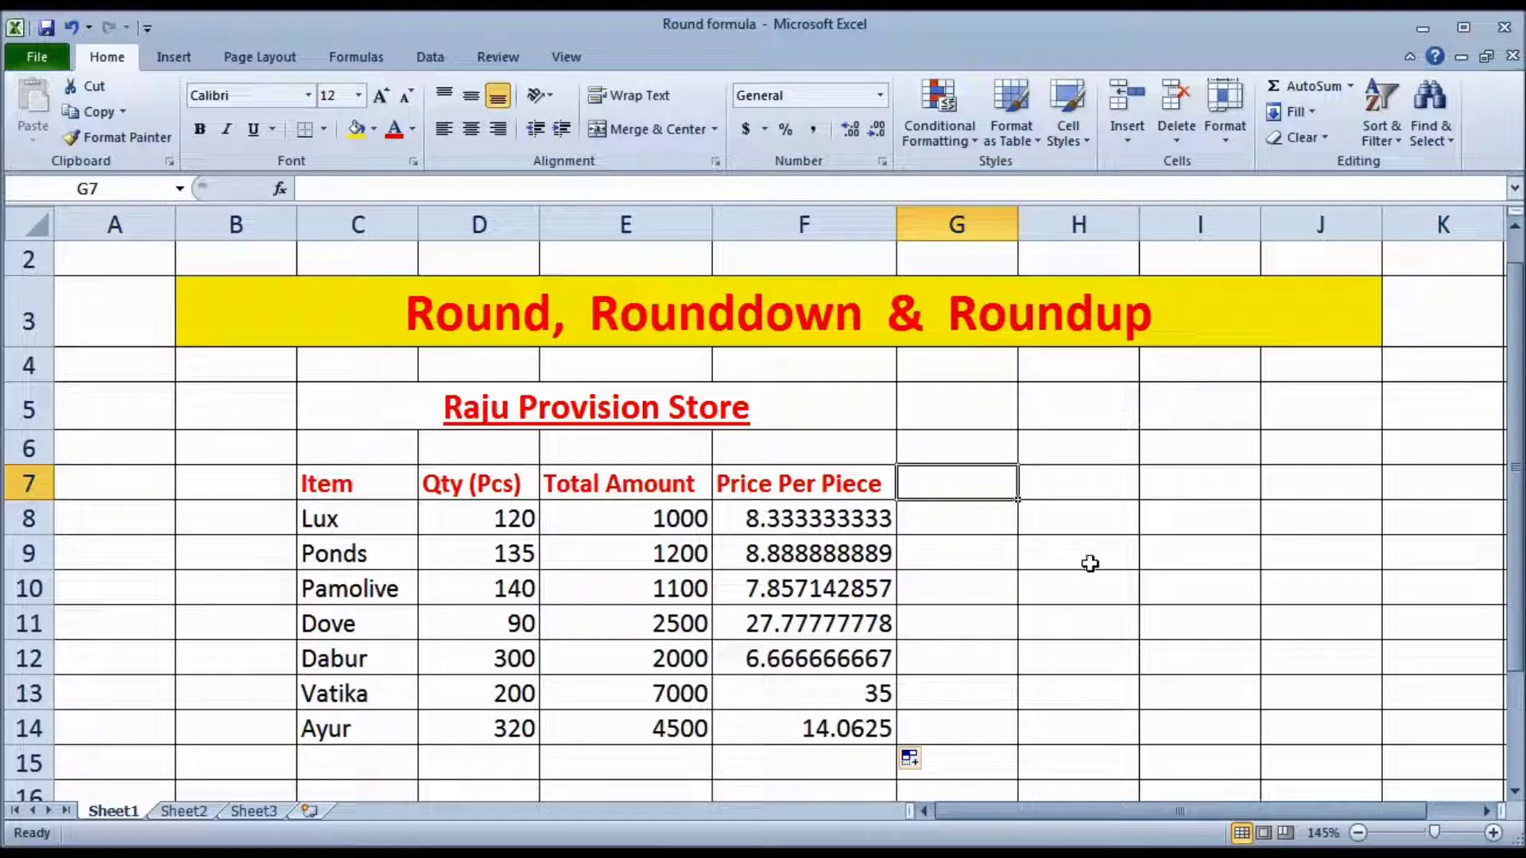
text(Round)
key(Return)
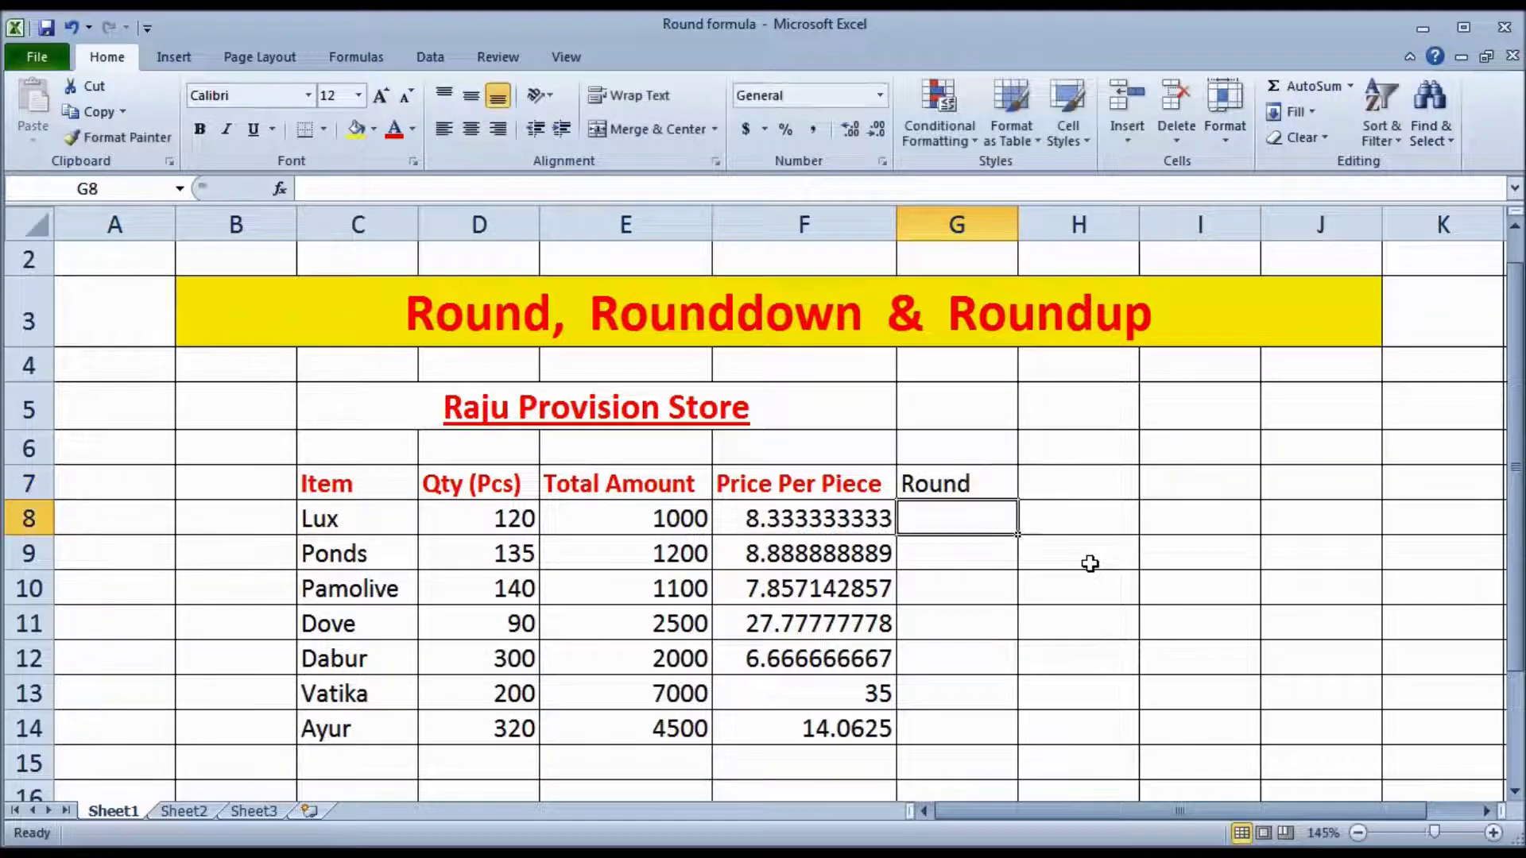
Round the Lux price per piece to two decimals in G8 with the formula =ROUND(F8,2)
text(=r)
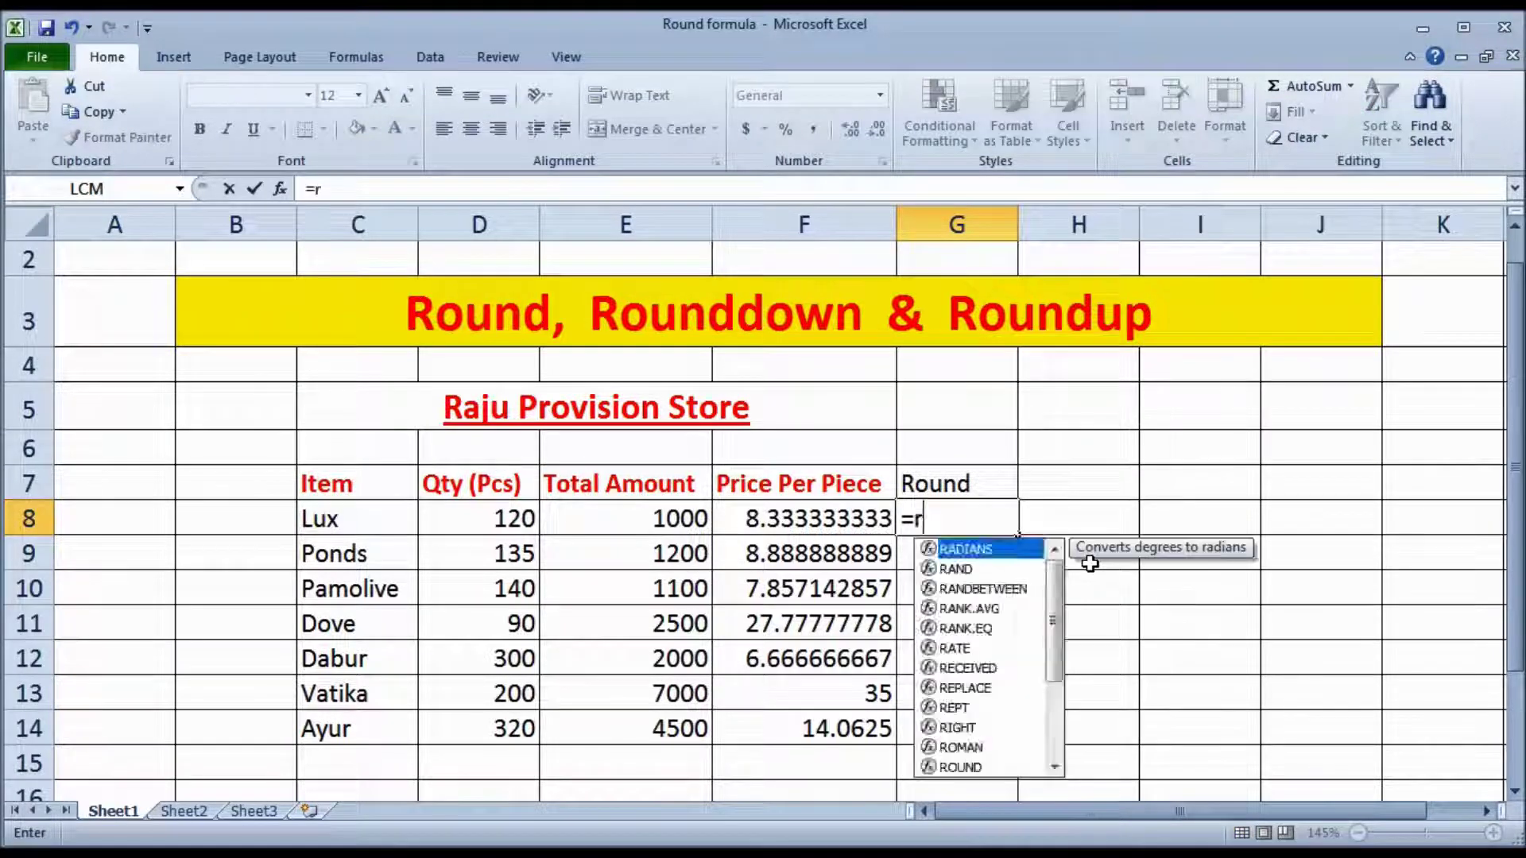
text(oun)
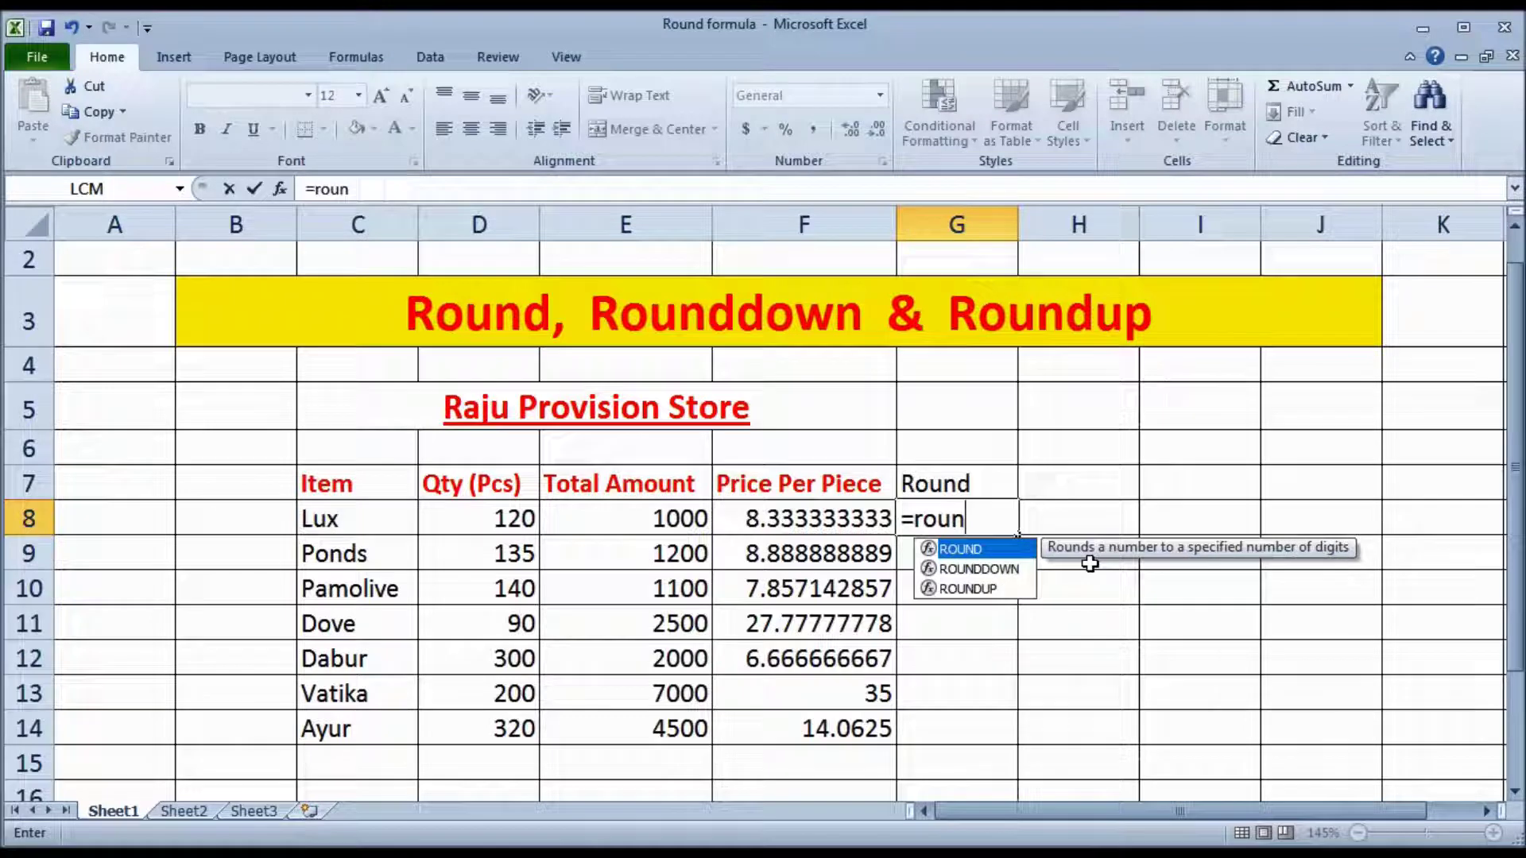
key(Down)
key(Down)
key(Up)
key(Up)
key(Tab)
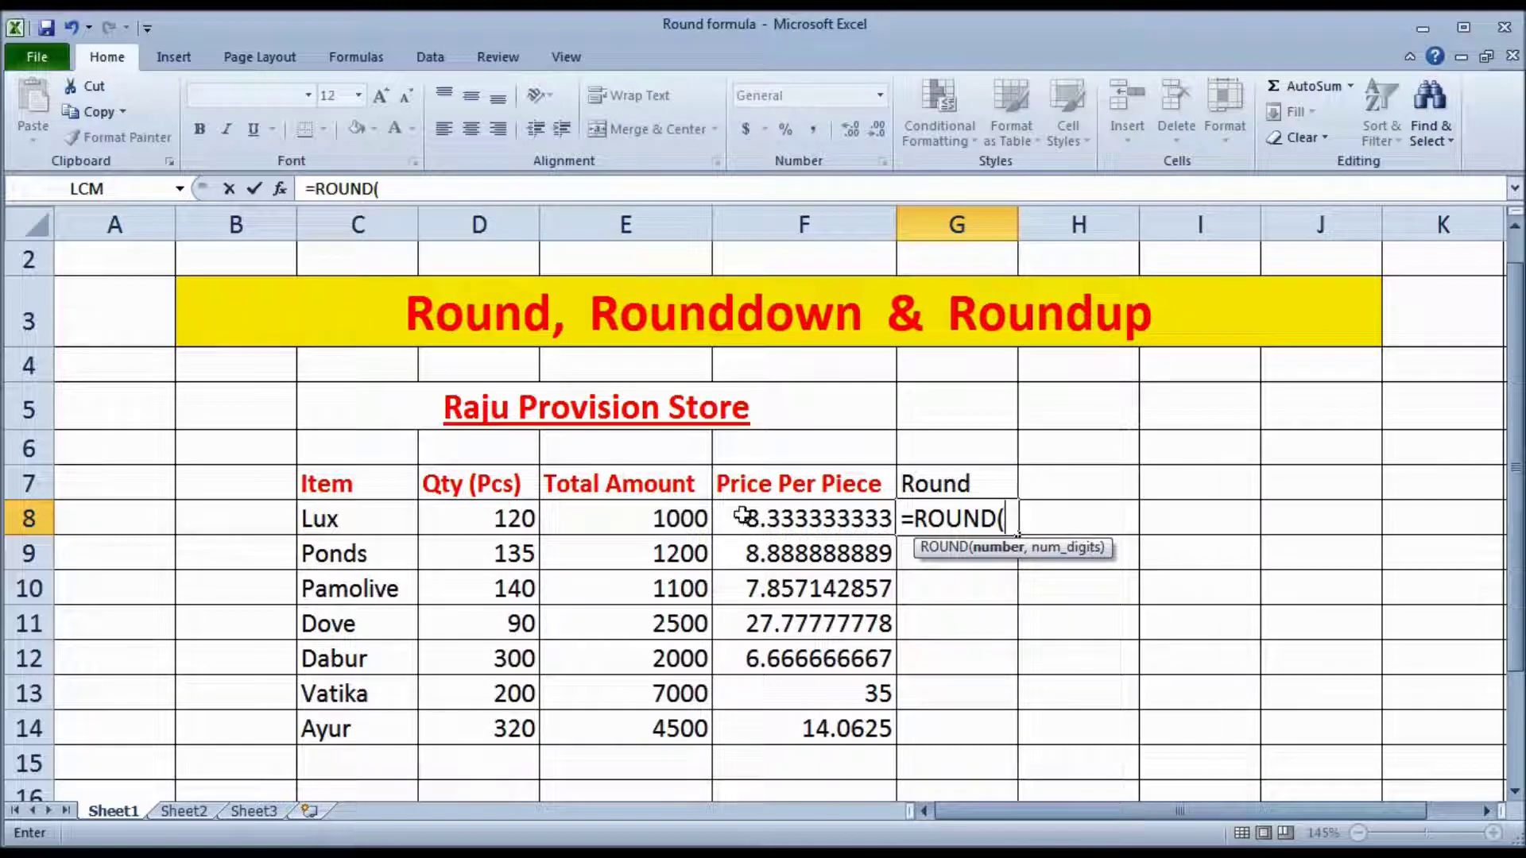
click(809, 524)
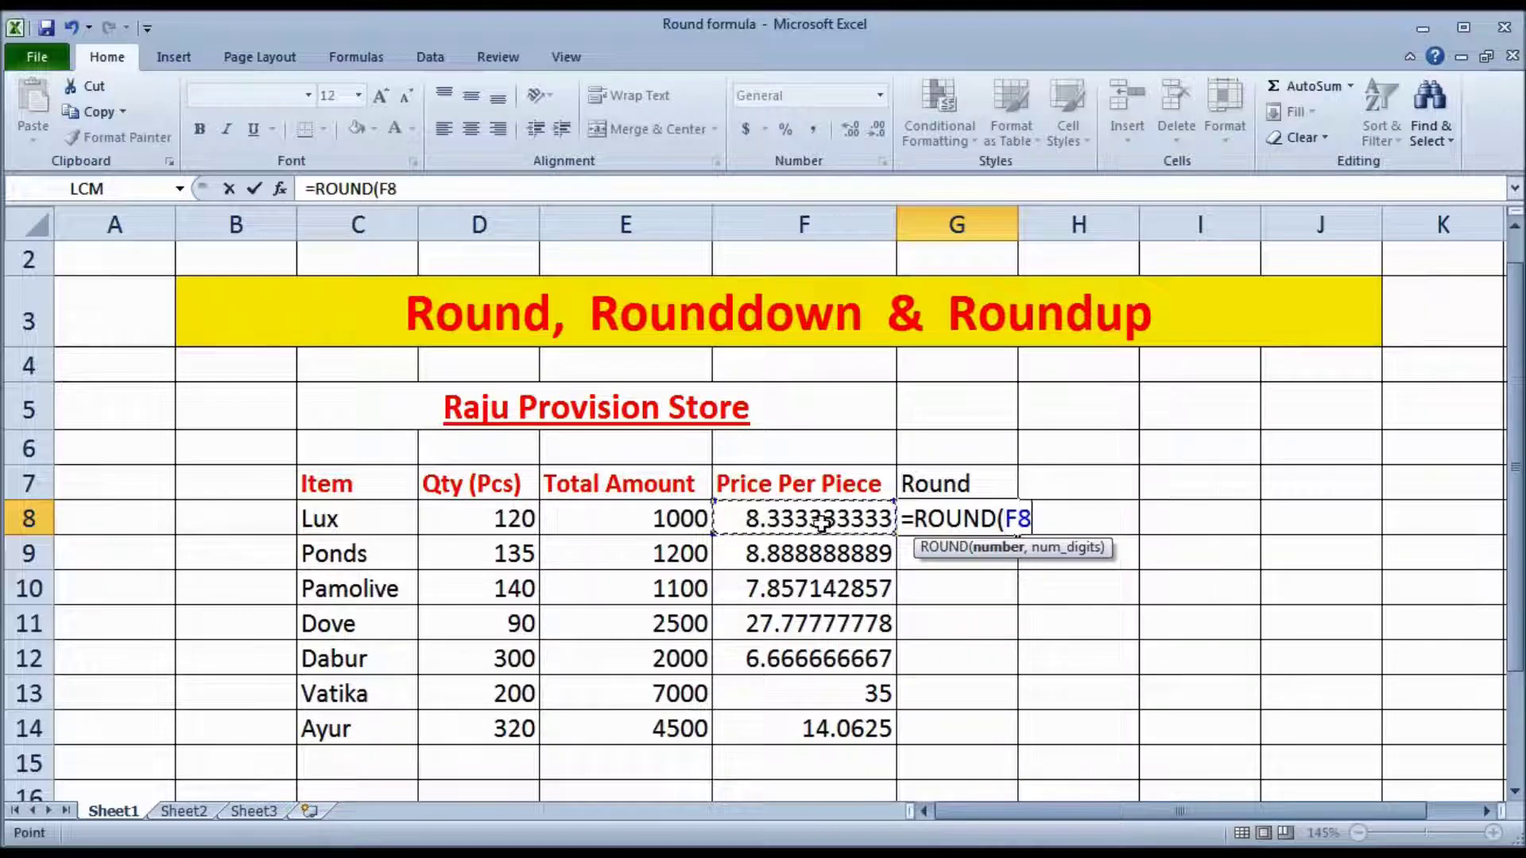
text(,2)
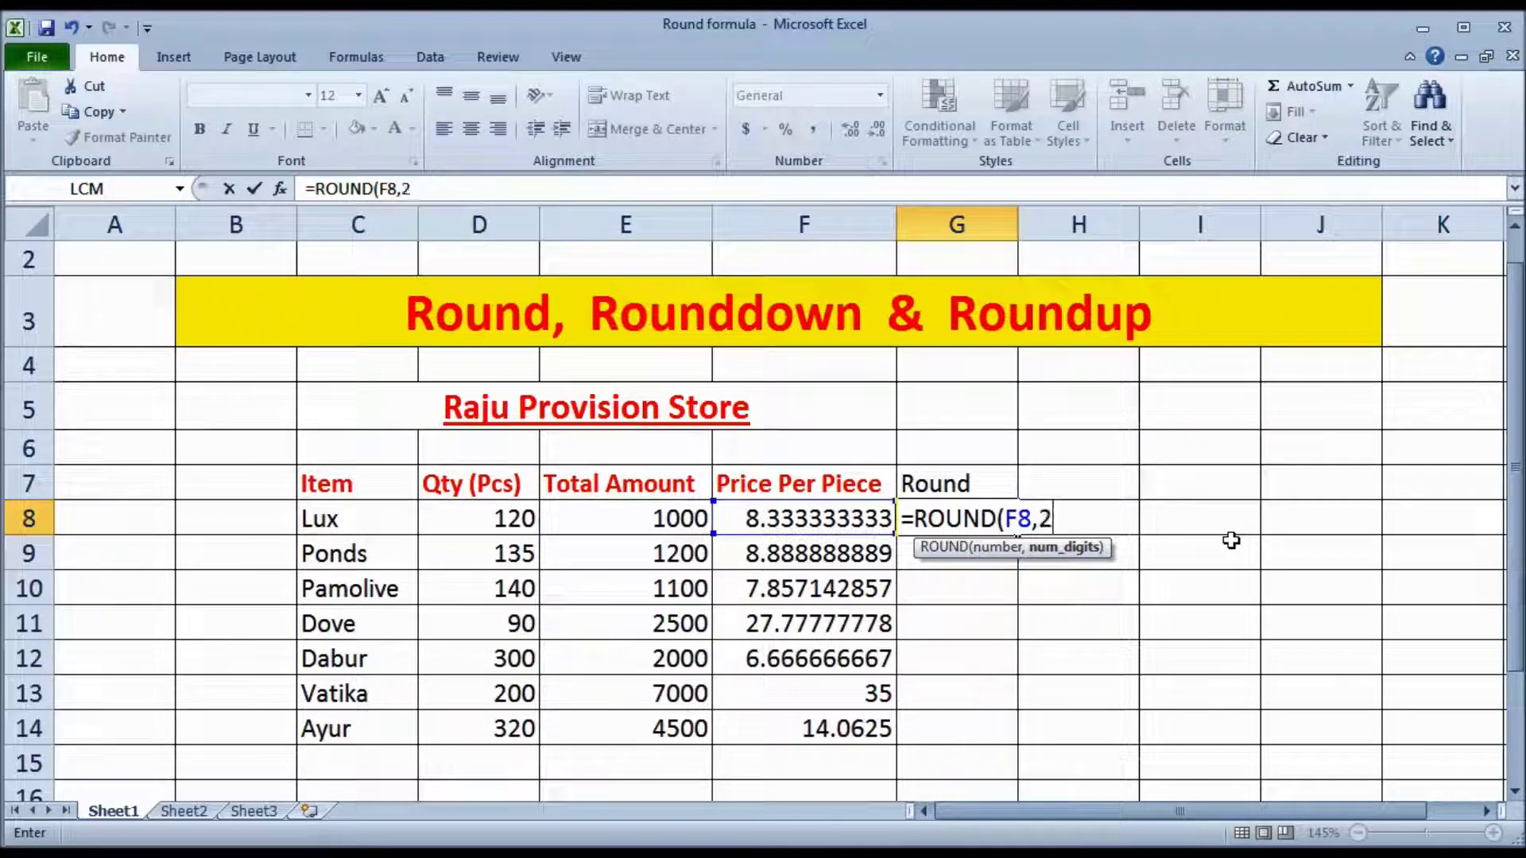
text())
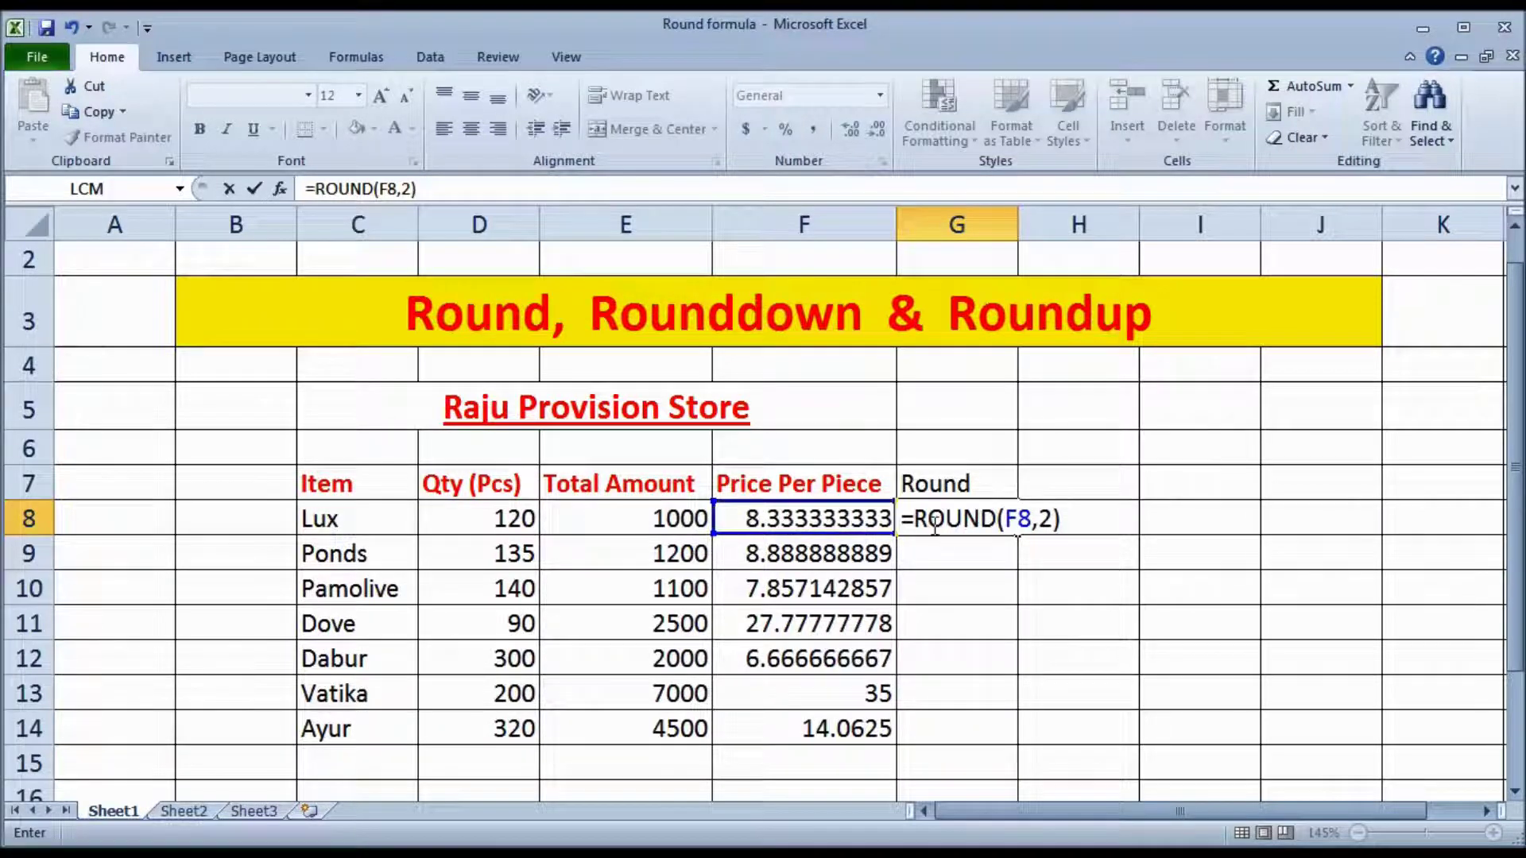
key(Return)
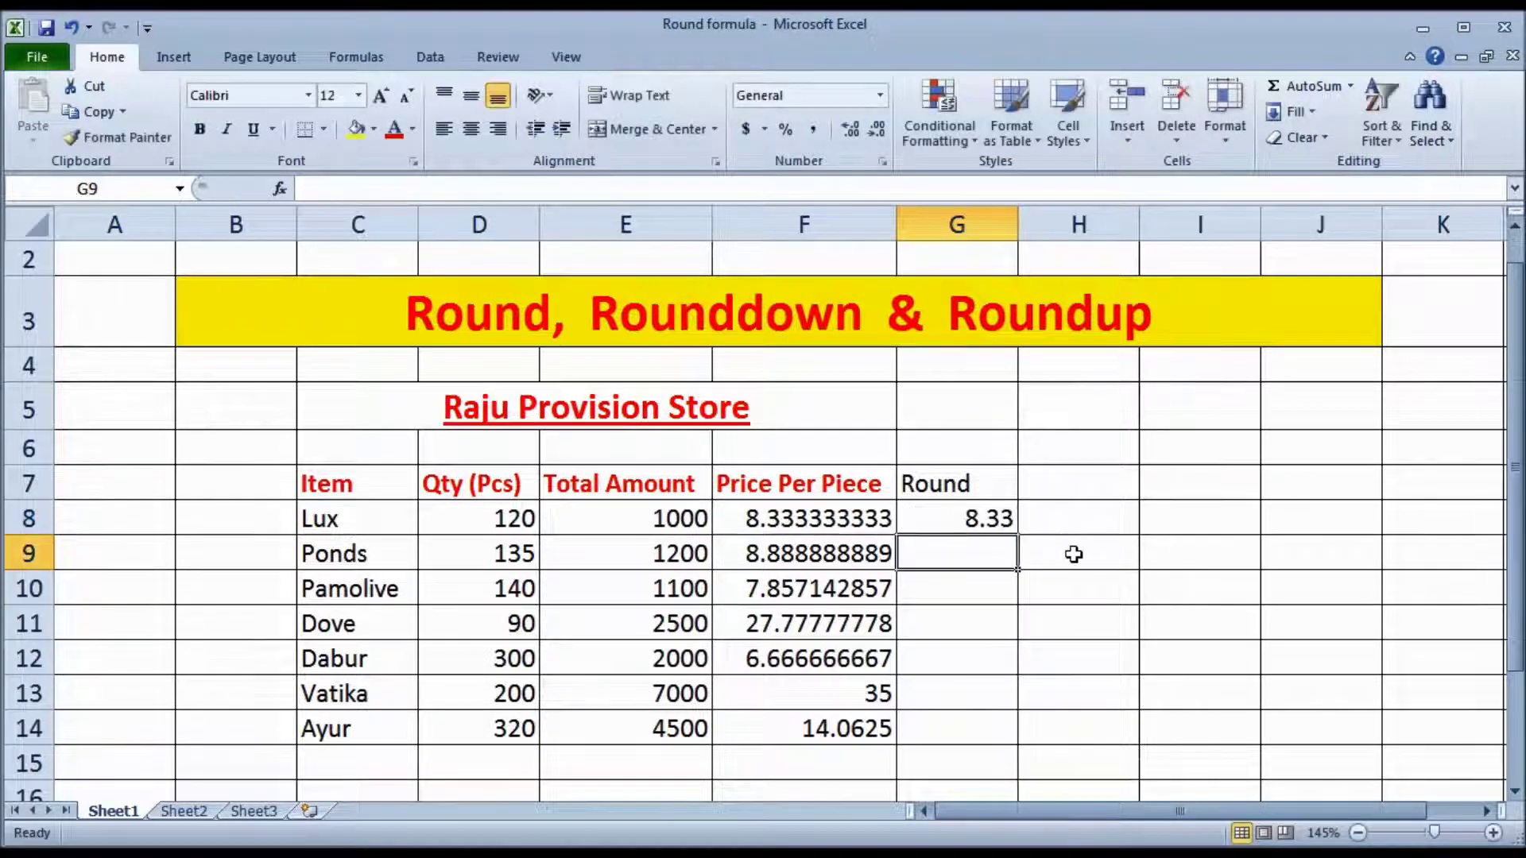
Fill the ROUND formula from G8 down to G14 for the remaining items
click(998, 524)
drag(1018, 538, 1001, 726)
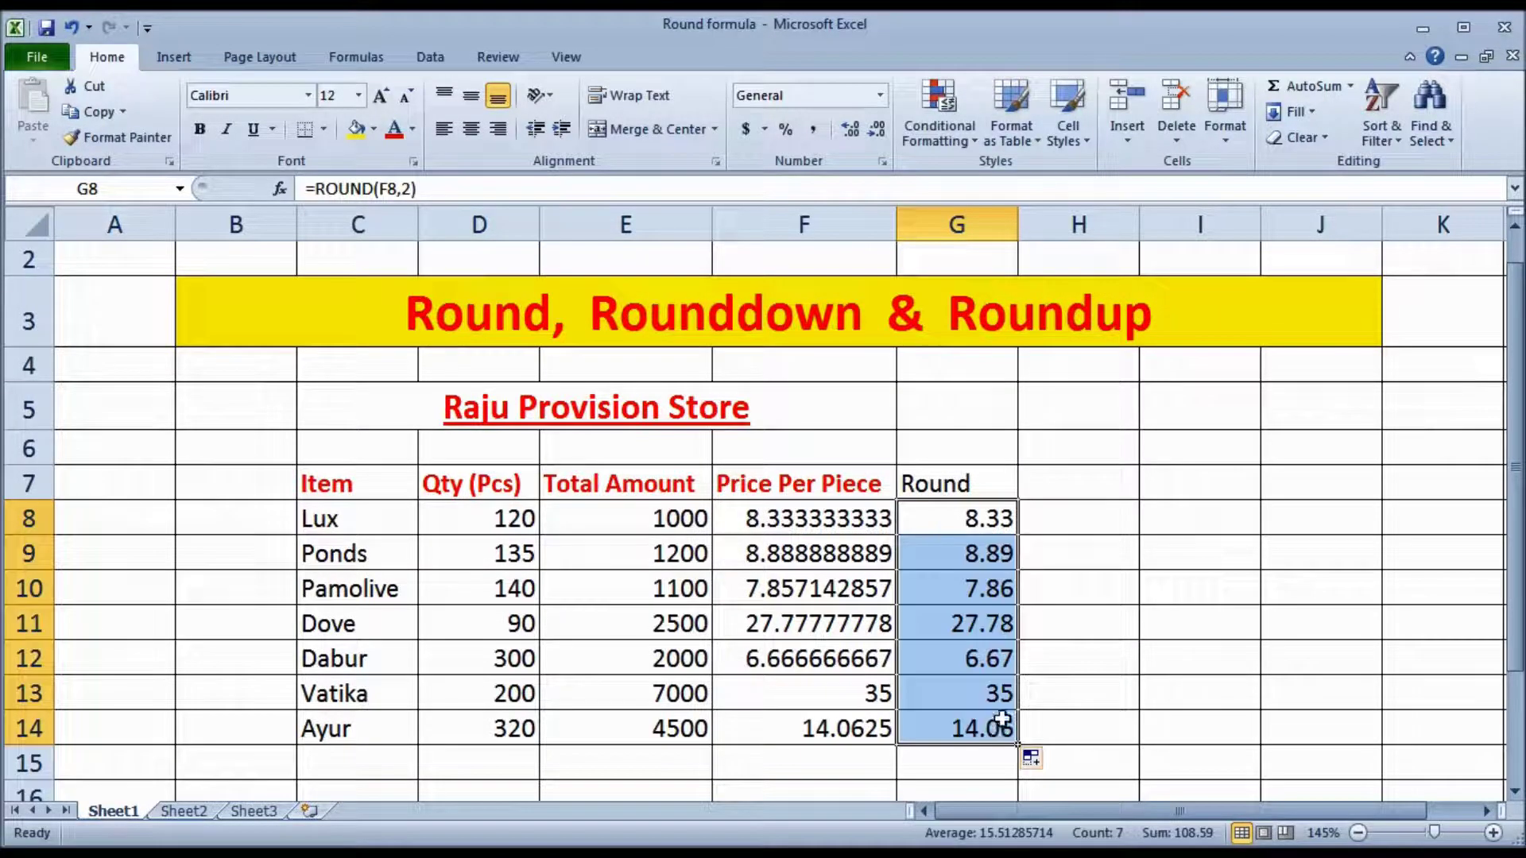
click(1090, 692)
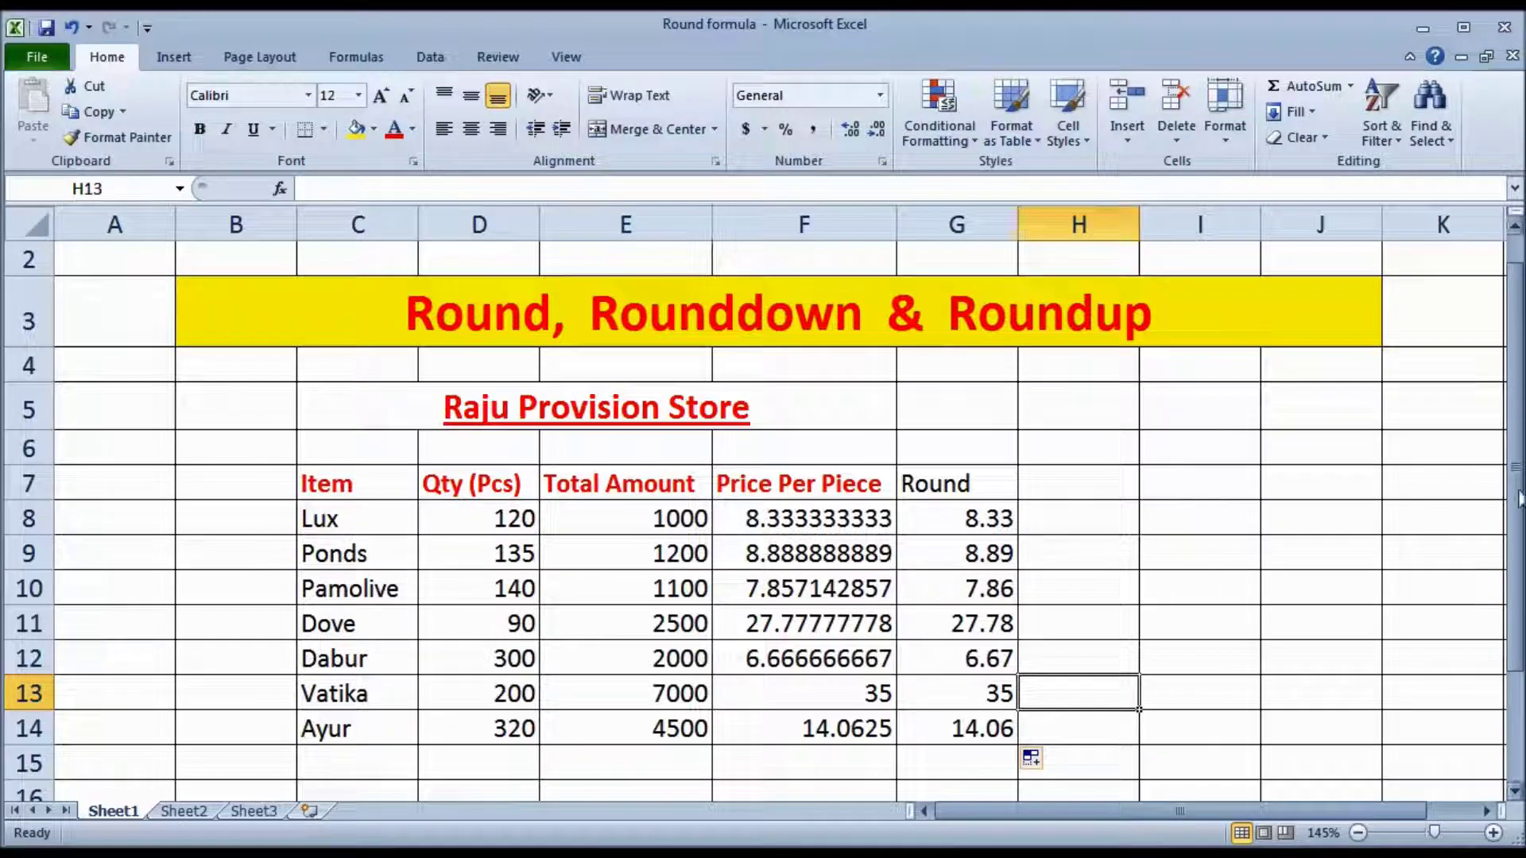
Draw a check mark beside the Round heading in G7 and review the ROUND formula in G8
click(1457, 421)
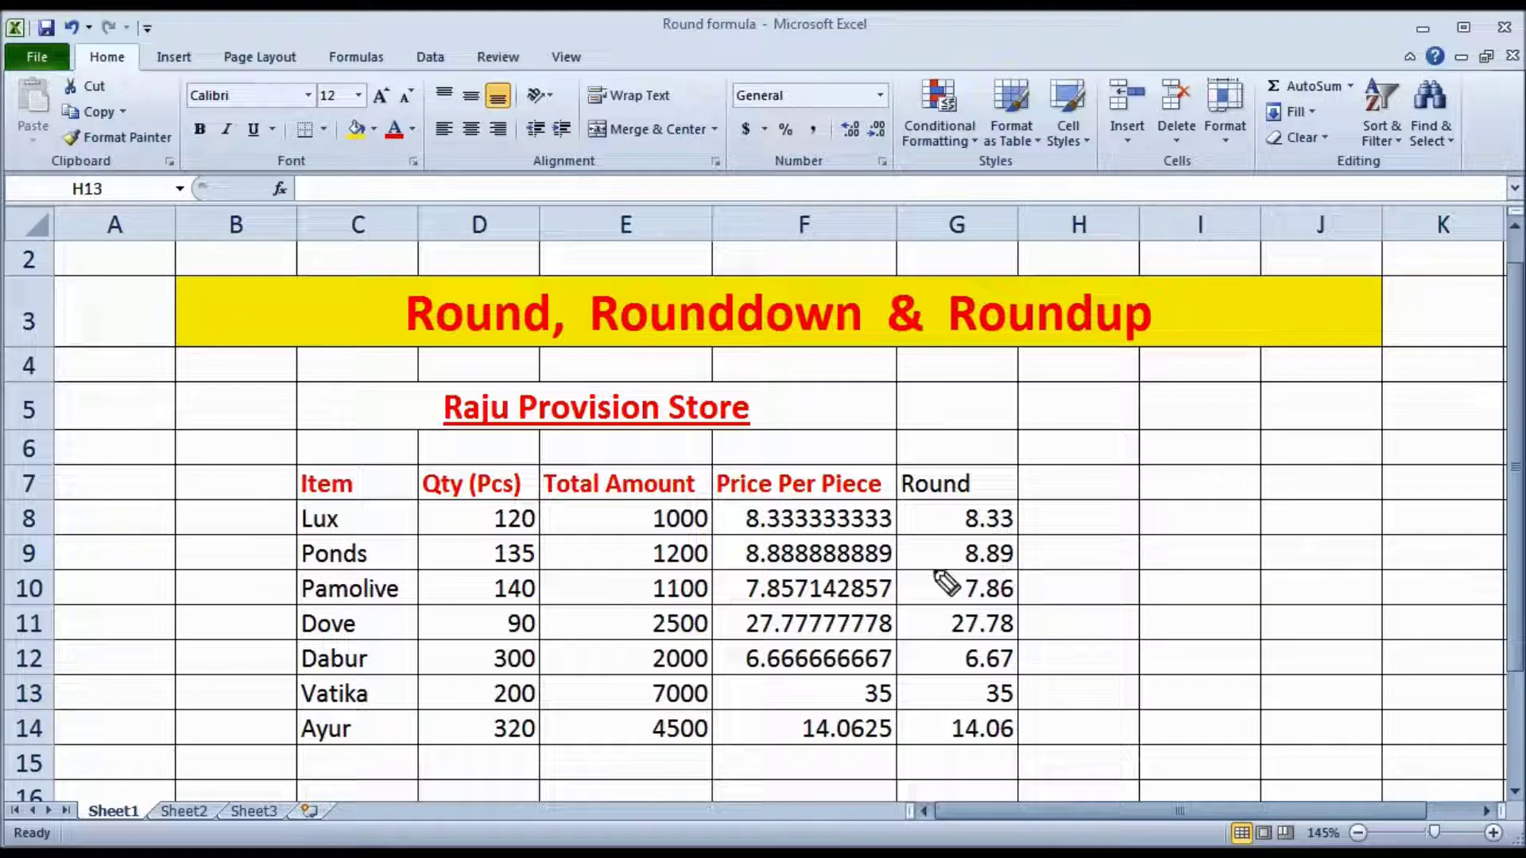
drag(972, 480, 1020, 459)
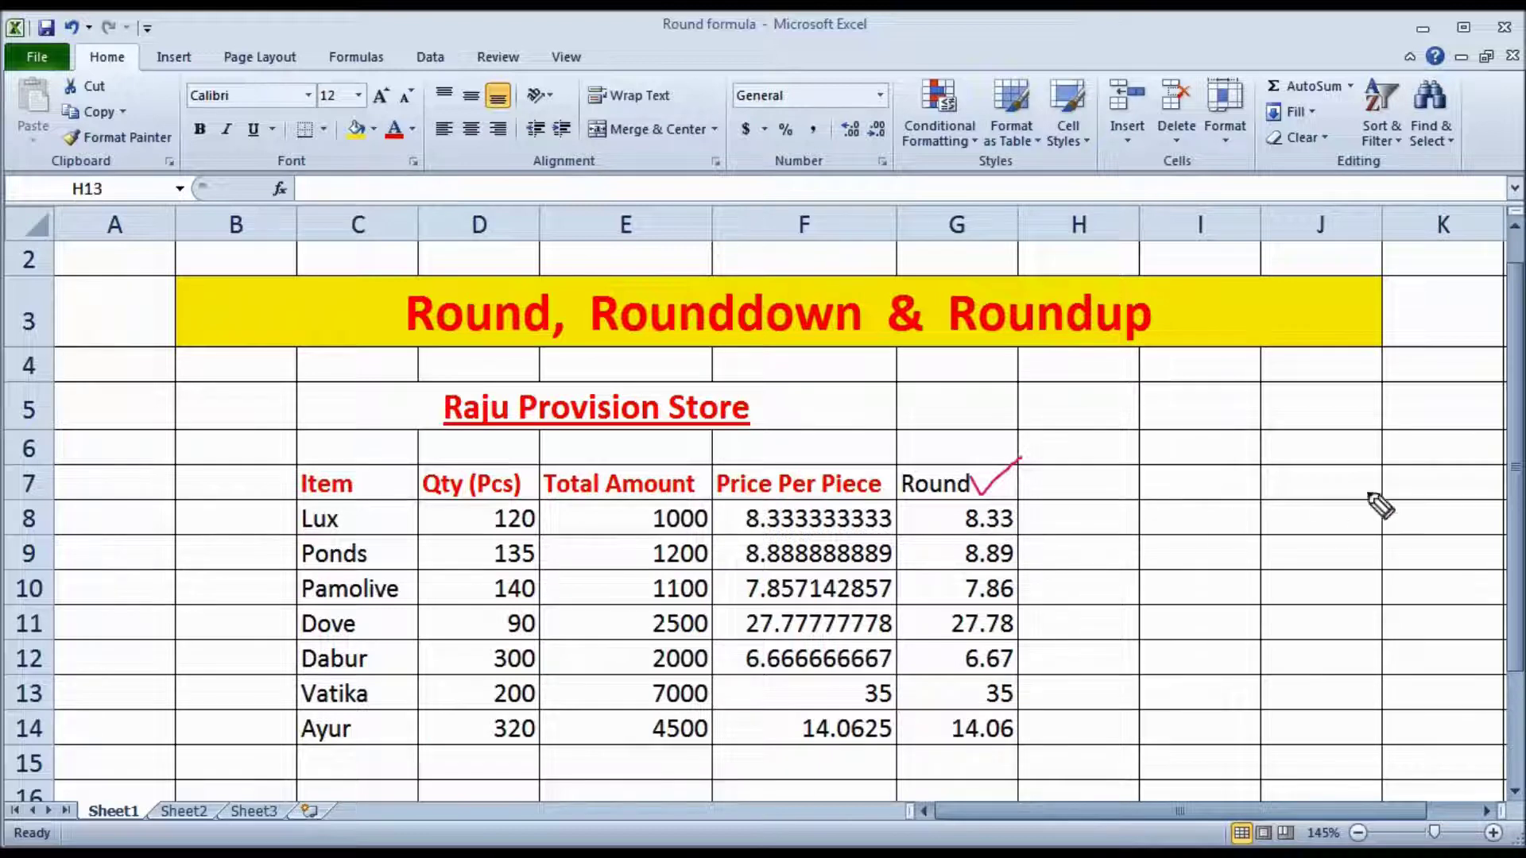
click(985, 525)
double_click(986, 525)
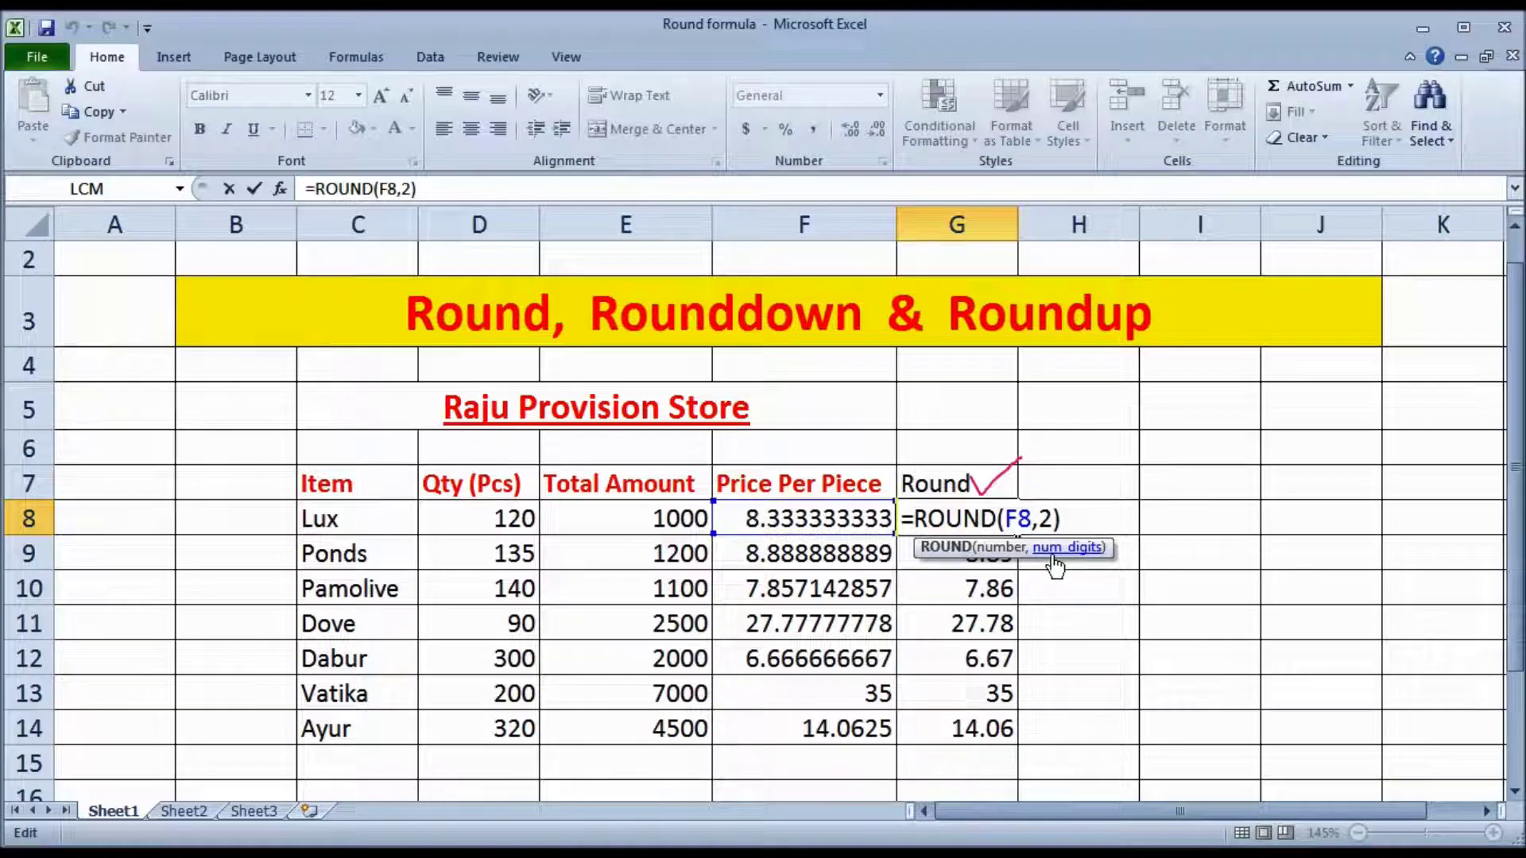
click(1071, 522)
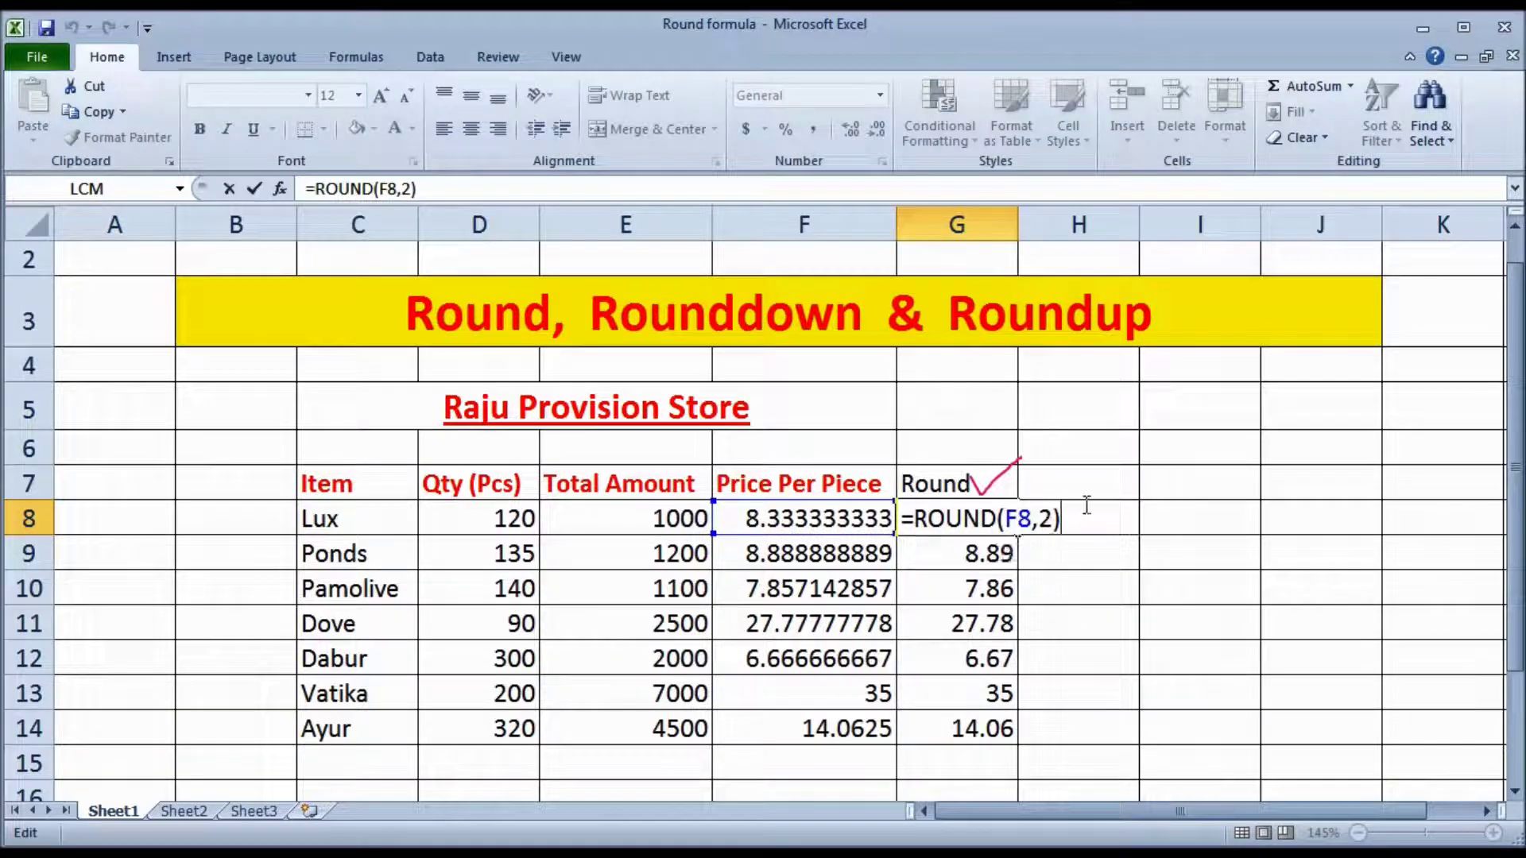
key(Return)
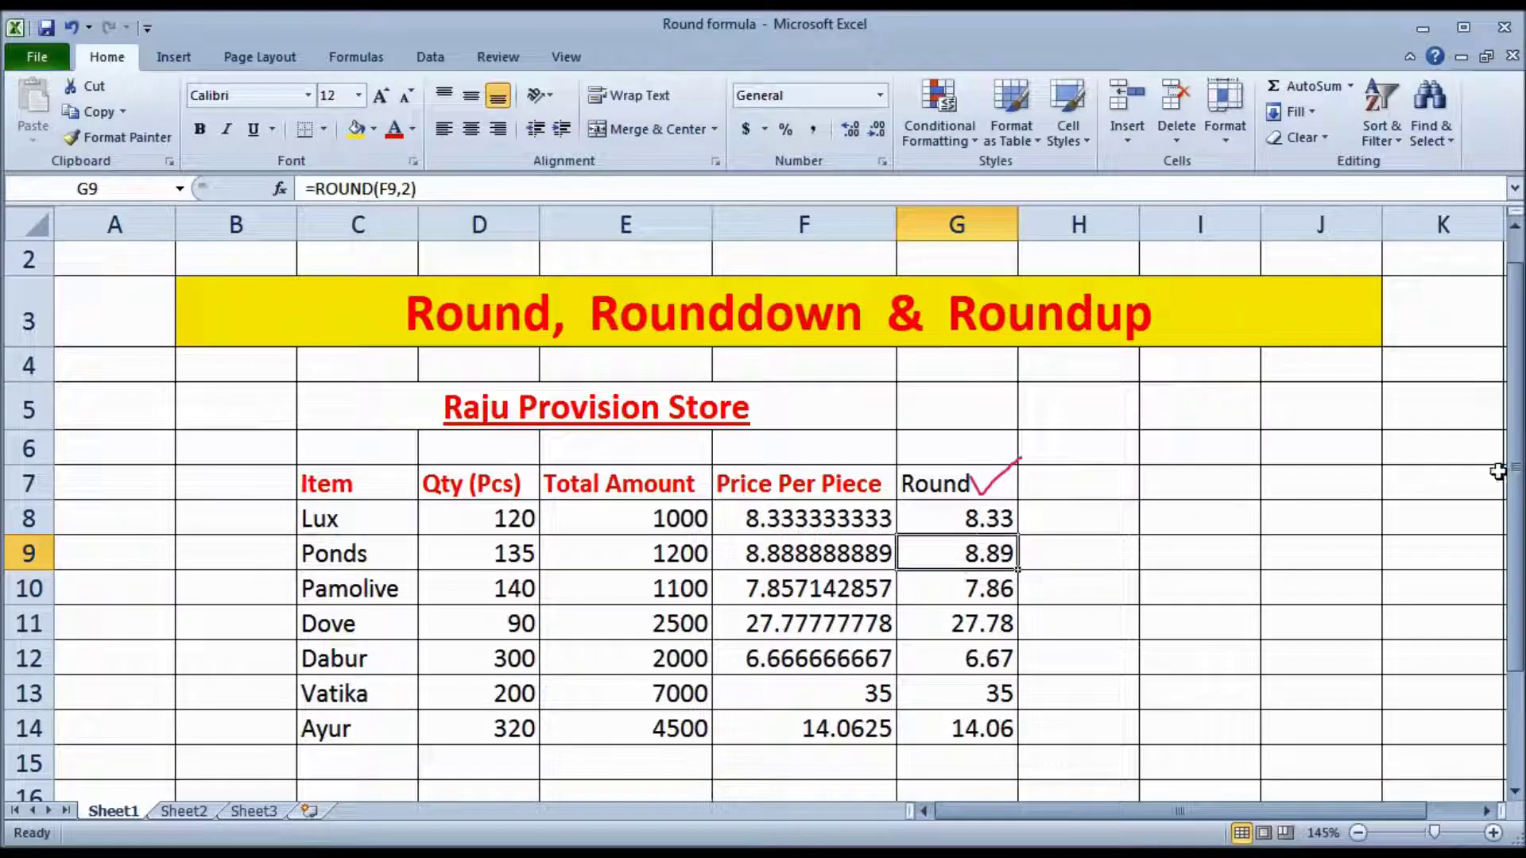
Mark the two-decimal cutoff in the Lux and Ponds prices in F8 and F9 with the pen, and clear the ink
mouse_move(1522, 429)
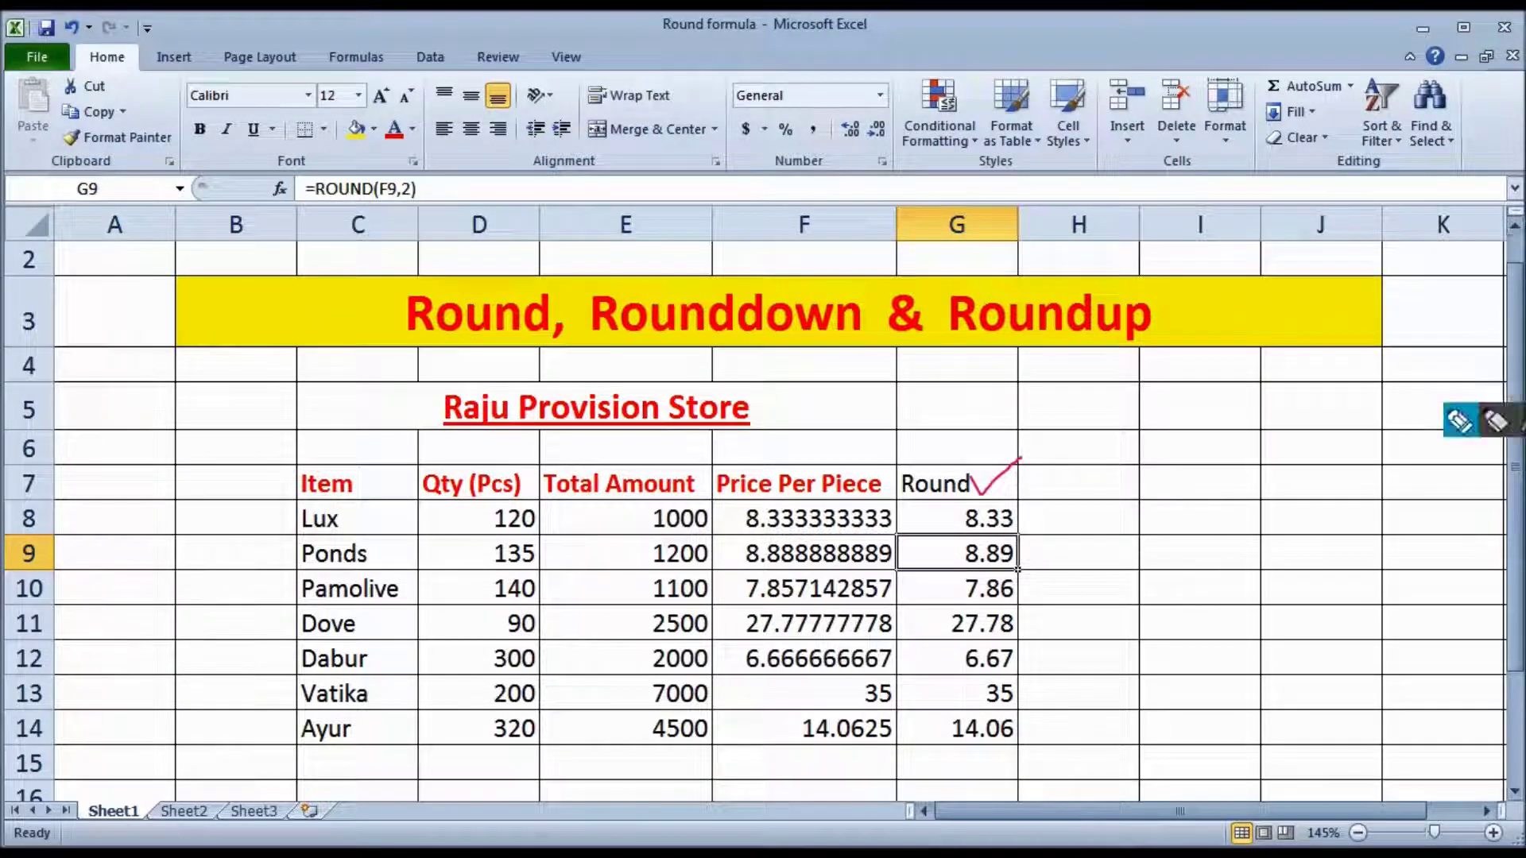
click(1470, 427)
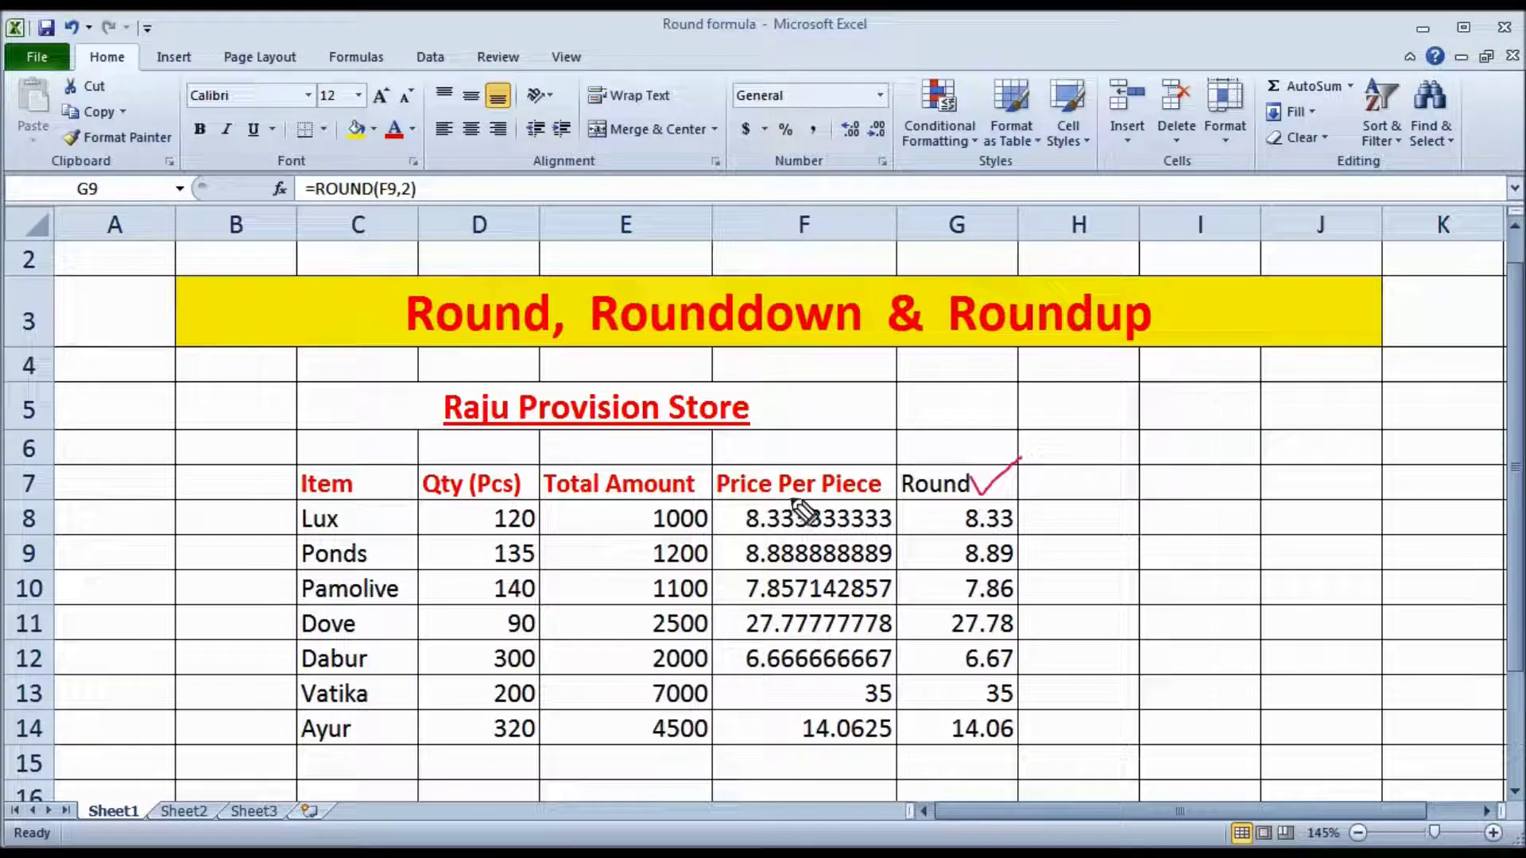
drag(793, 499, 799, 533)
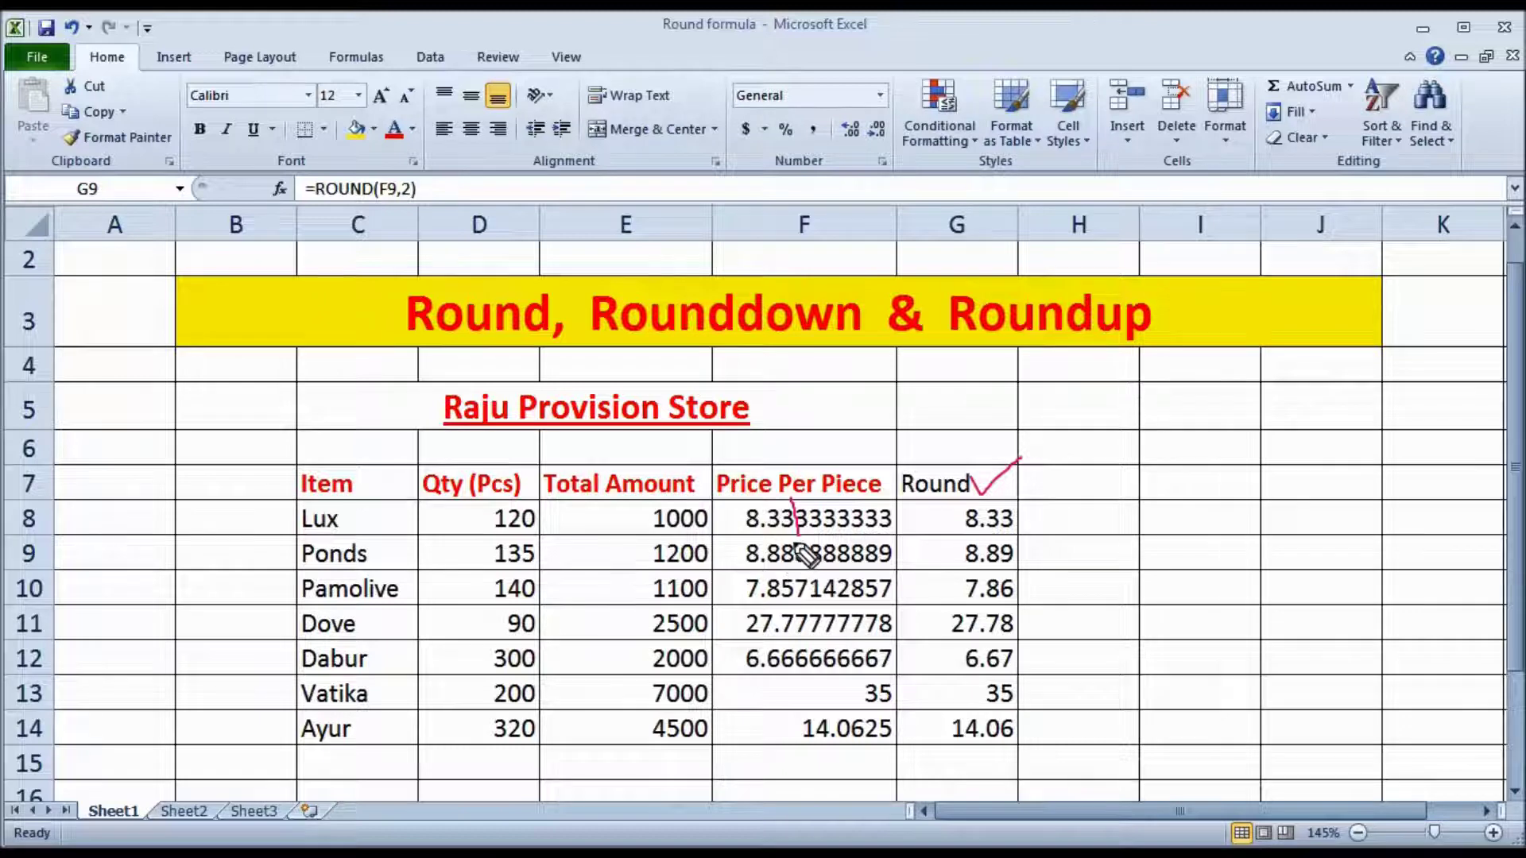
drag(764, 562, 795, 565)
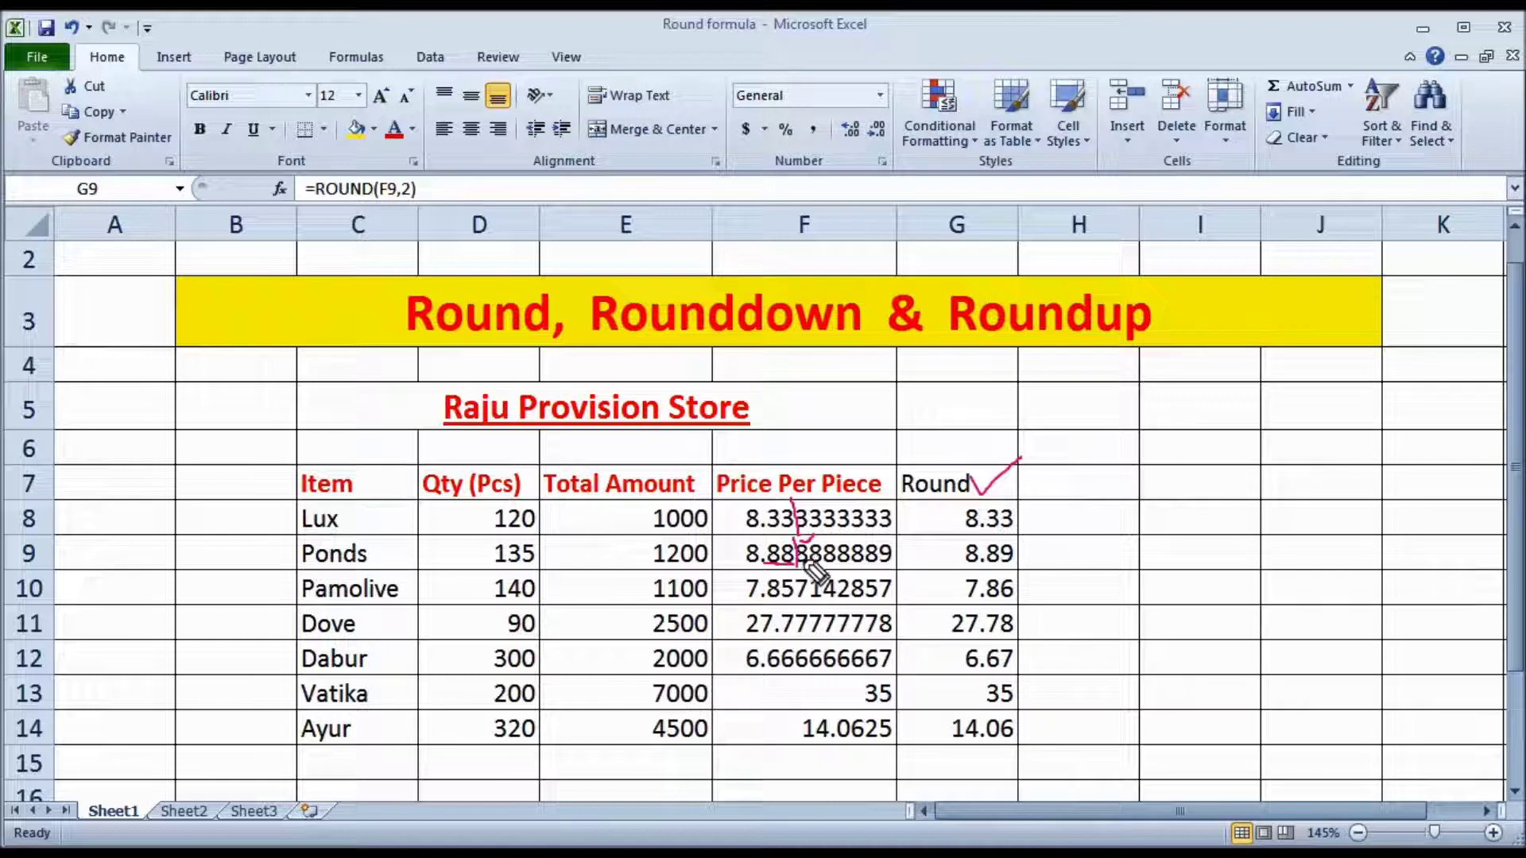
drag(808, 568, 803, 573)
key(Escape)
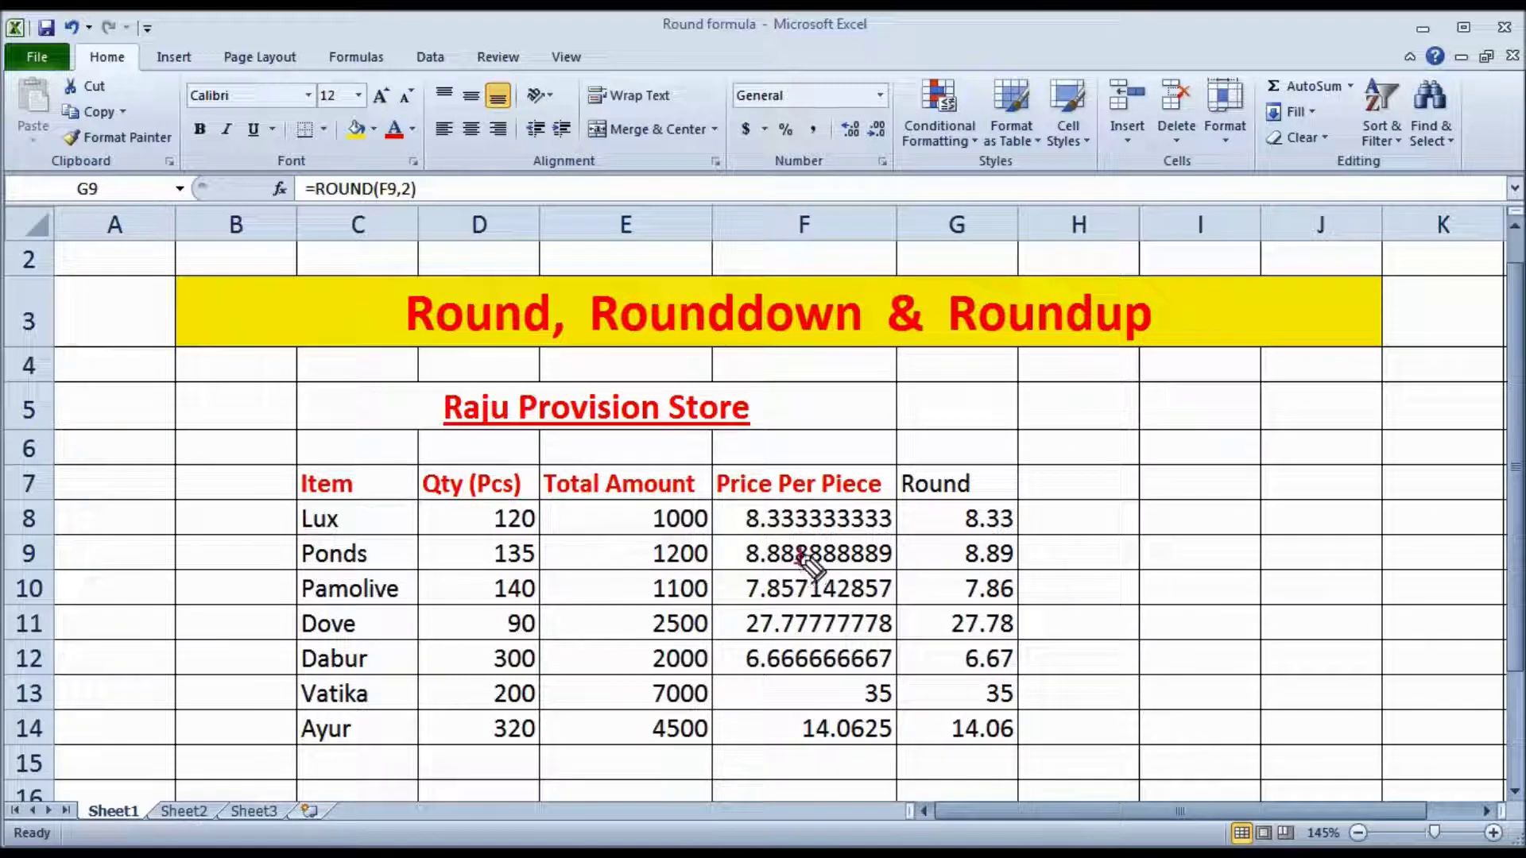
Mark the decimal cutoffs in the Ponds, Pamolive, Dove and Ayur prices, underline Ayur's rounded value in G14, and clear the ink
drag(786, 539, 798, 566)
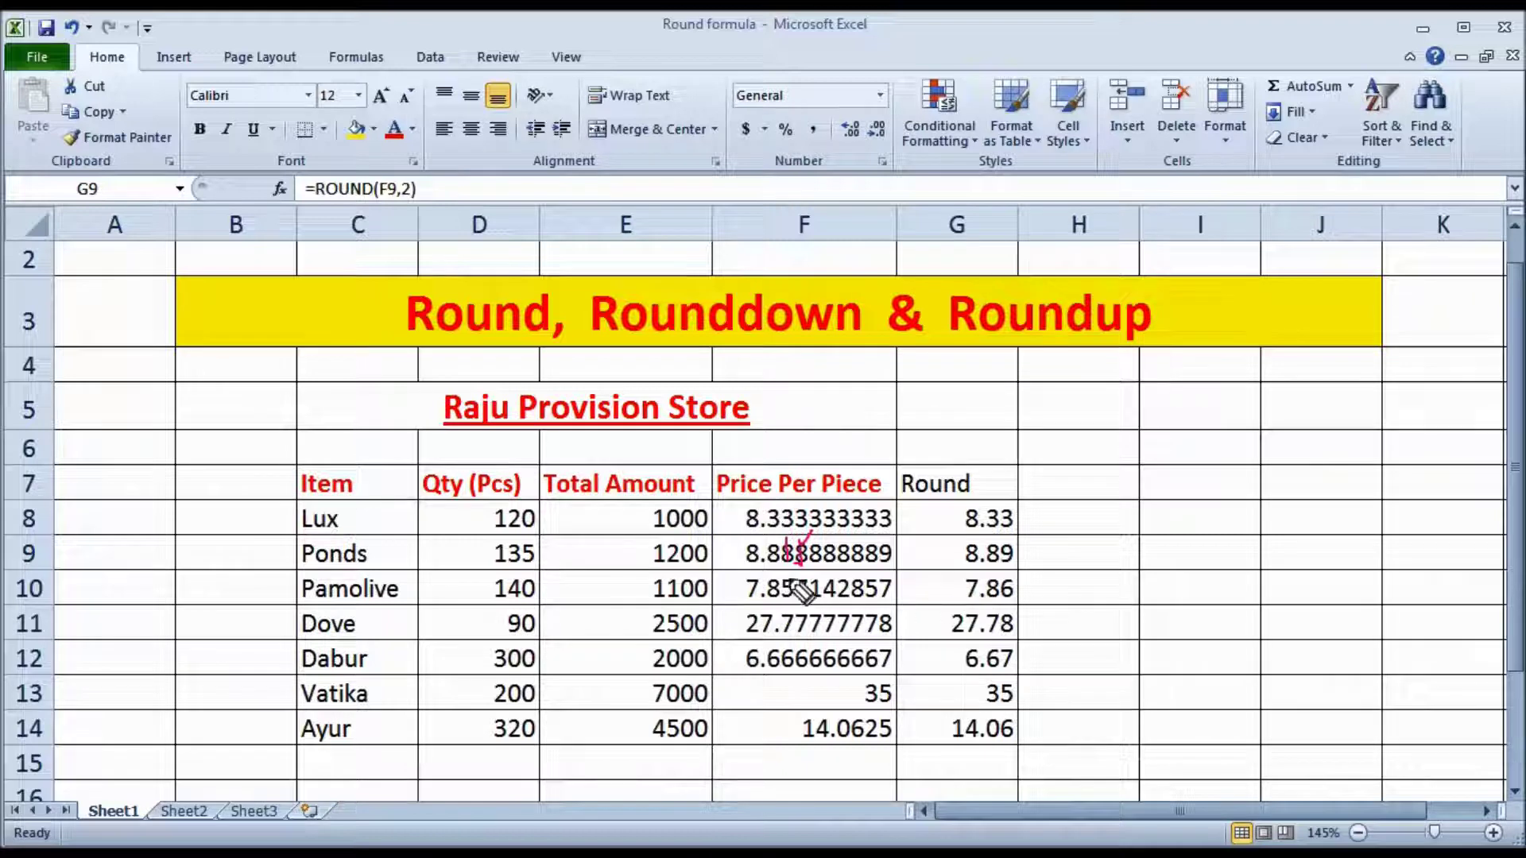
drag(789, 611, 793, 600)
drag(802, 577, 801, 593)
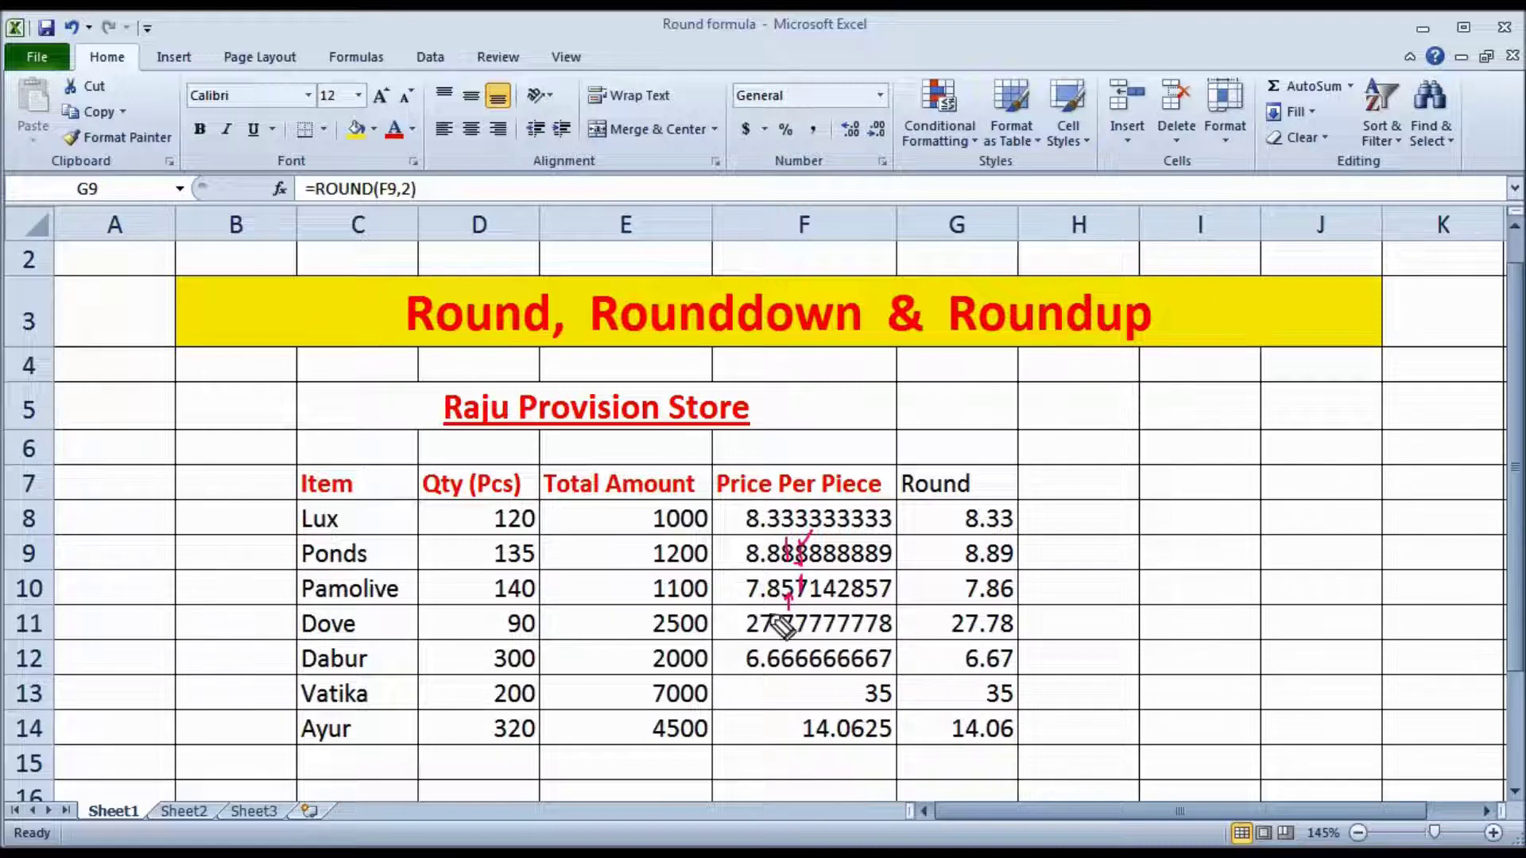
drag(801, 618, 798, 642)
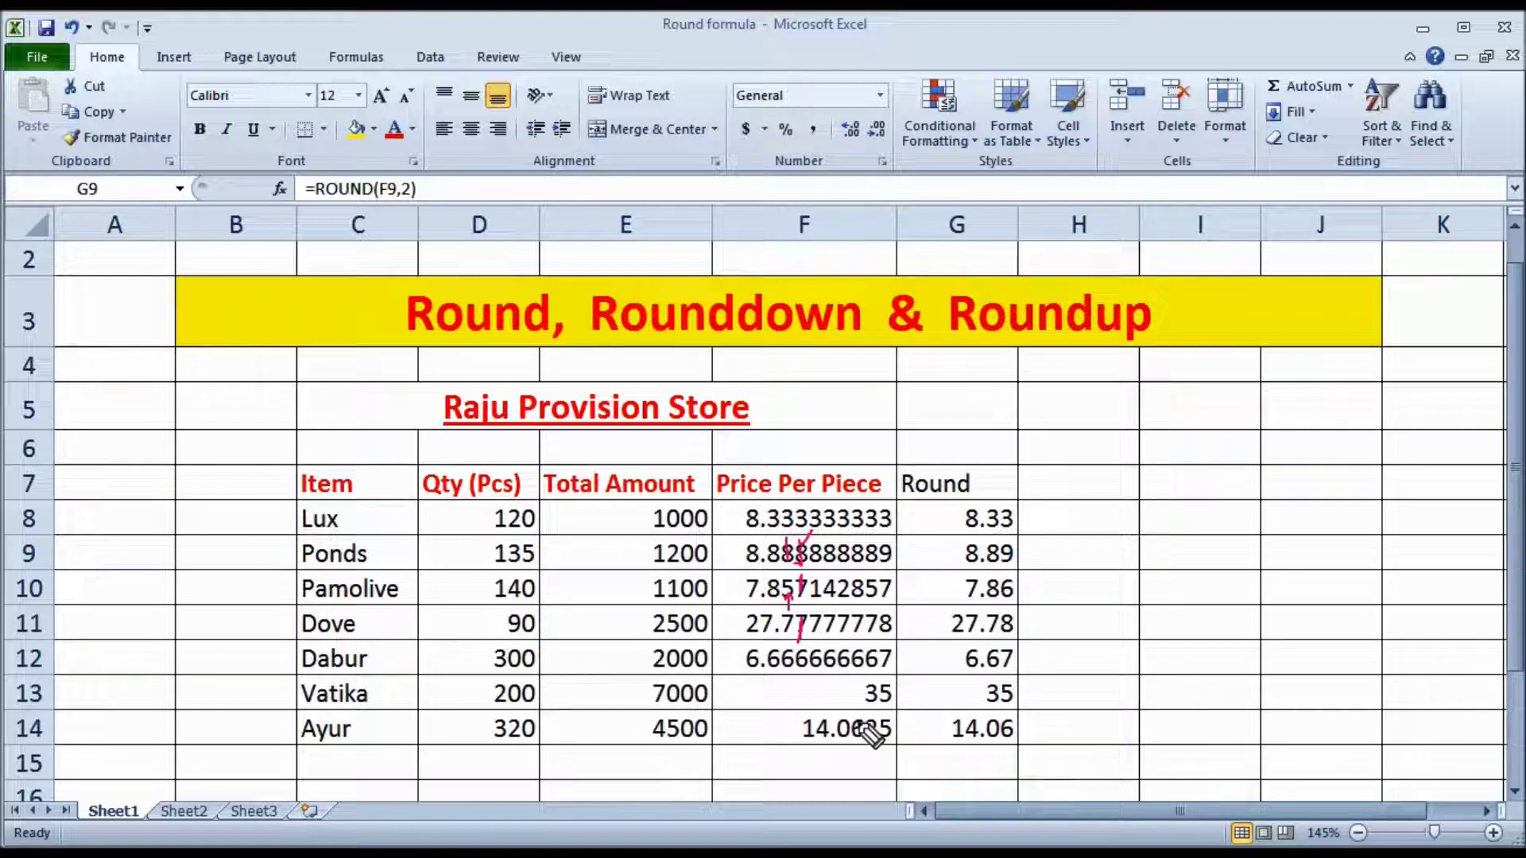
mouse_move(849, 713)
mouse_down()
mouse_move(853, 746)
mouse_move(865, 727)
mouse_move(849, 711)
mouse_move(841, 727)
mouse_up()
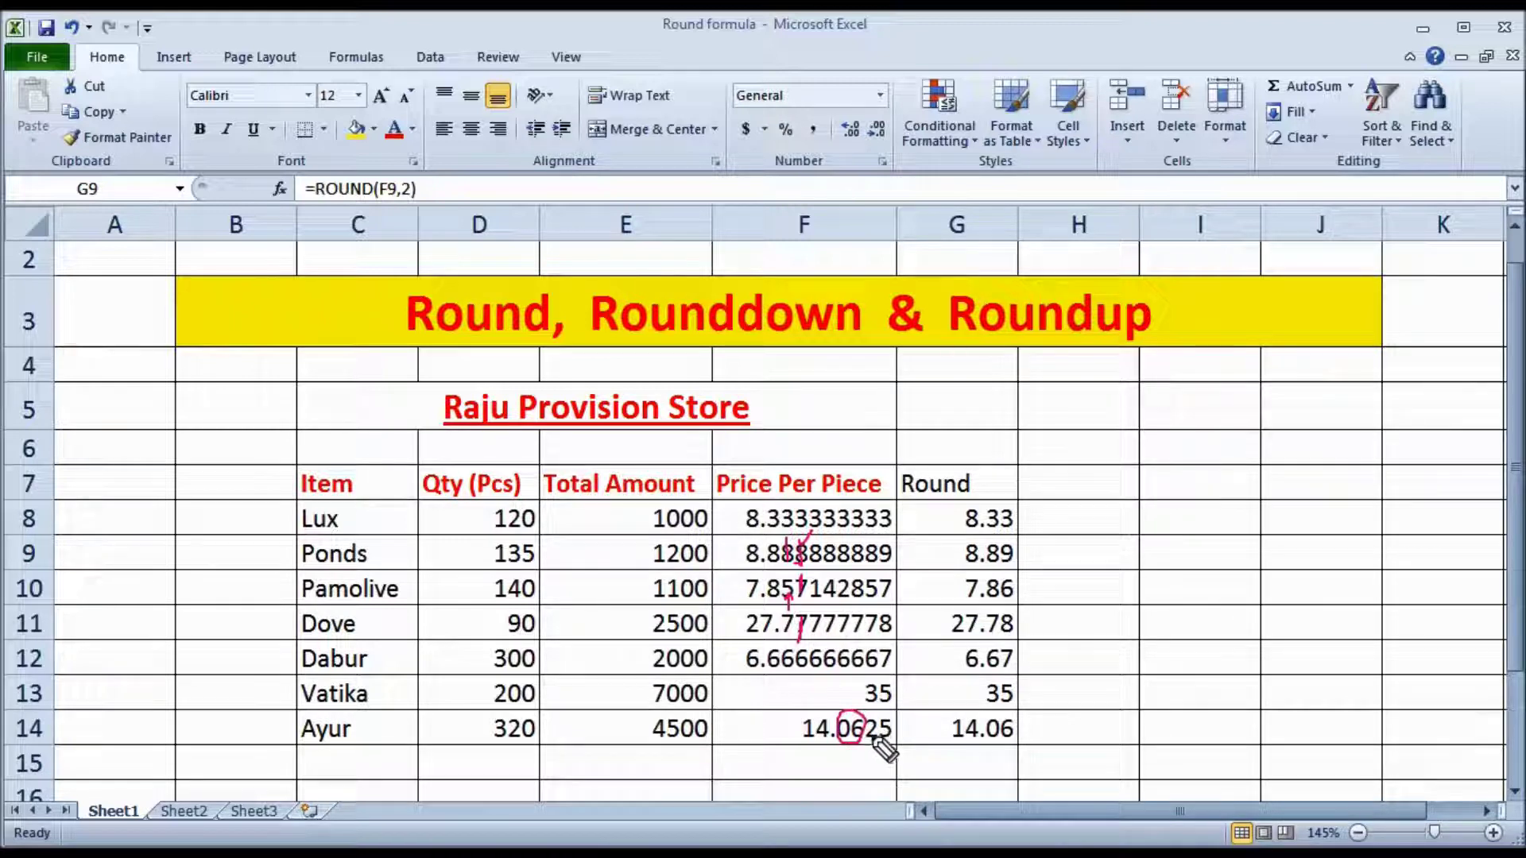
drag(872, 767, 872, 743)
drag(954, 745, 1005, 748)
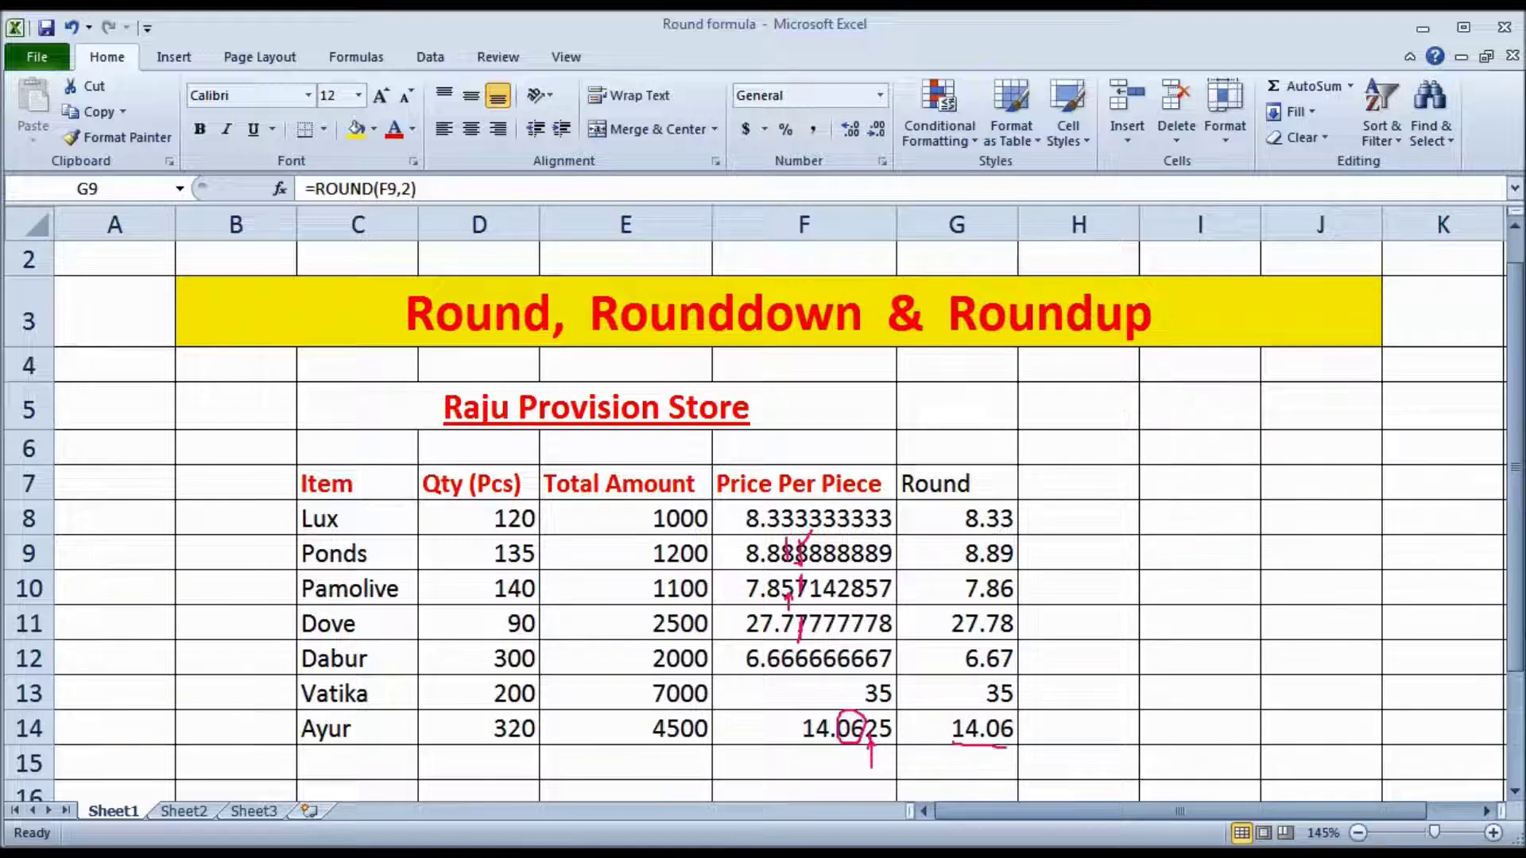
key(Escape)
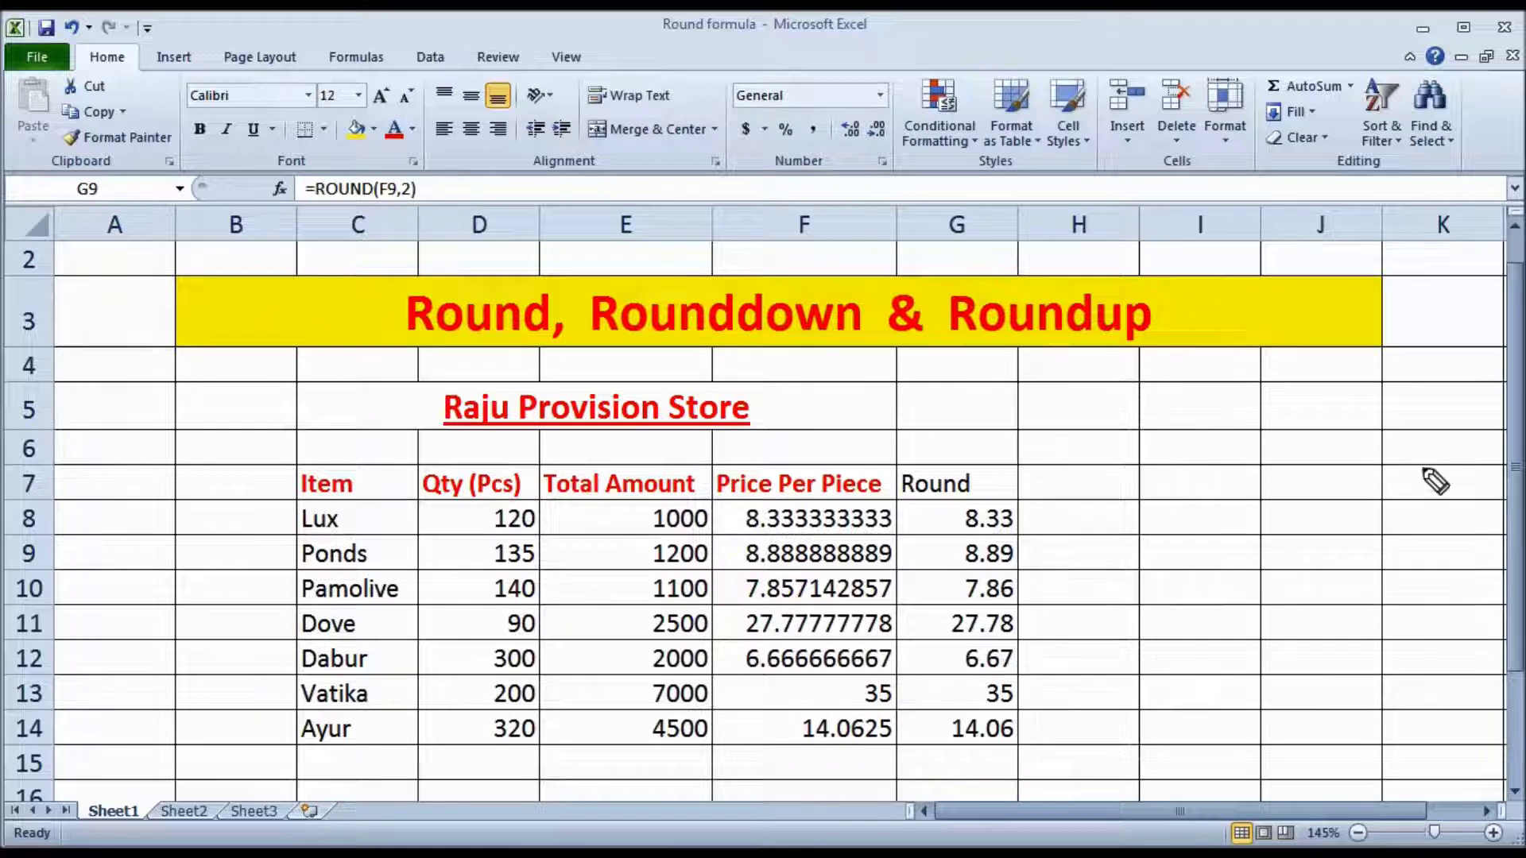
Change the G8 formula to =ROUND(F8,1) and fill it down to G14
double_click(966, 516)
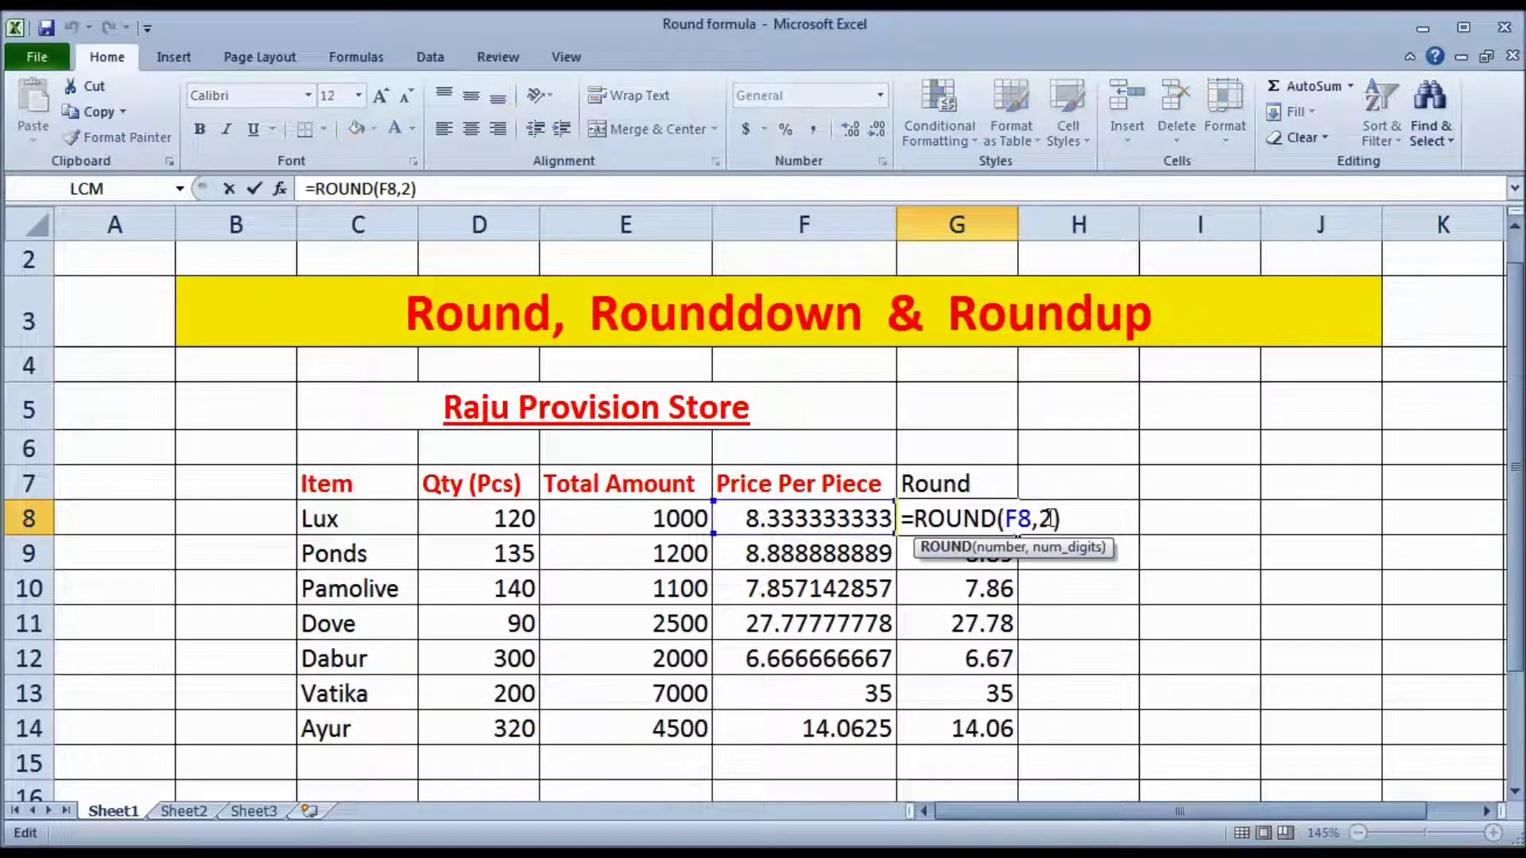
text(1)
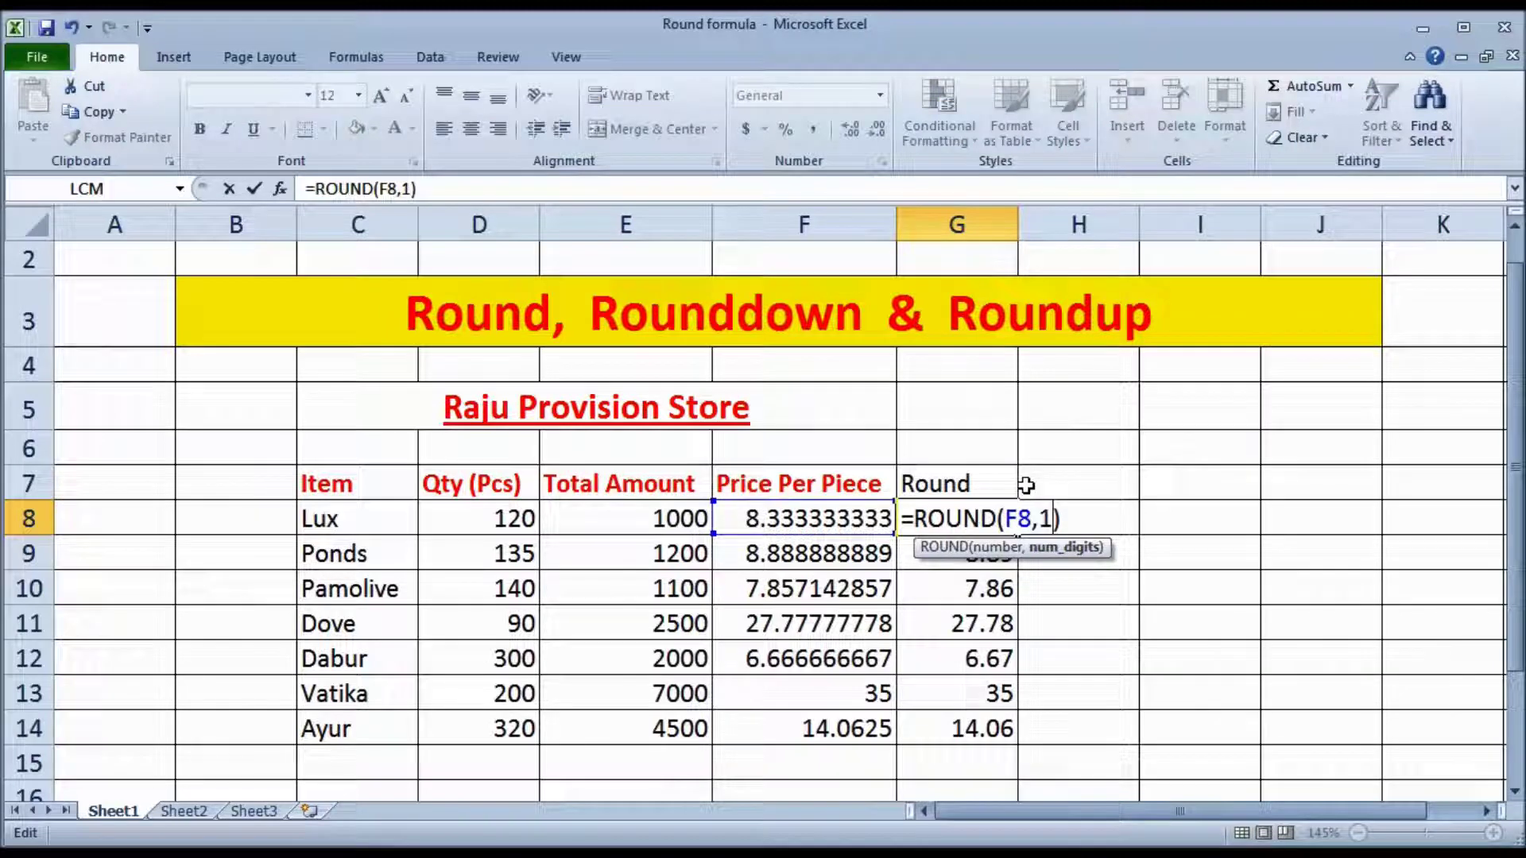
key(Return)
click(806, 521)
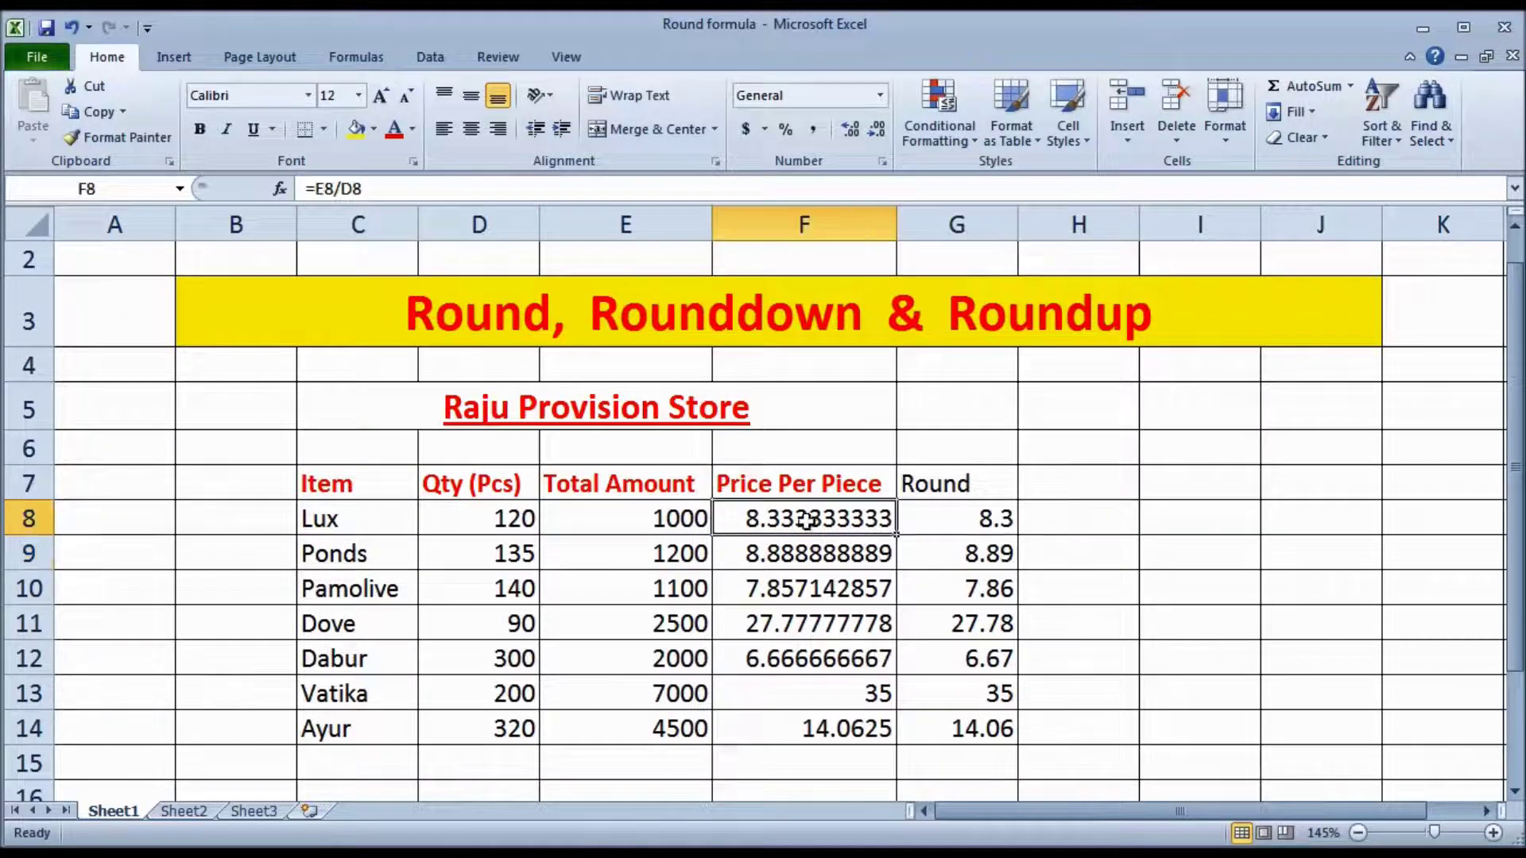
click(1010, 528)
drag(1020, 539, 1012, 737)
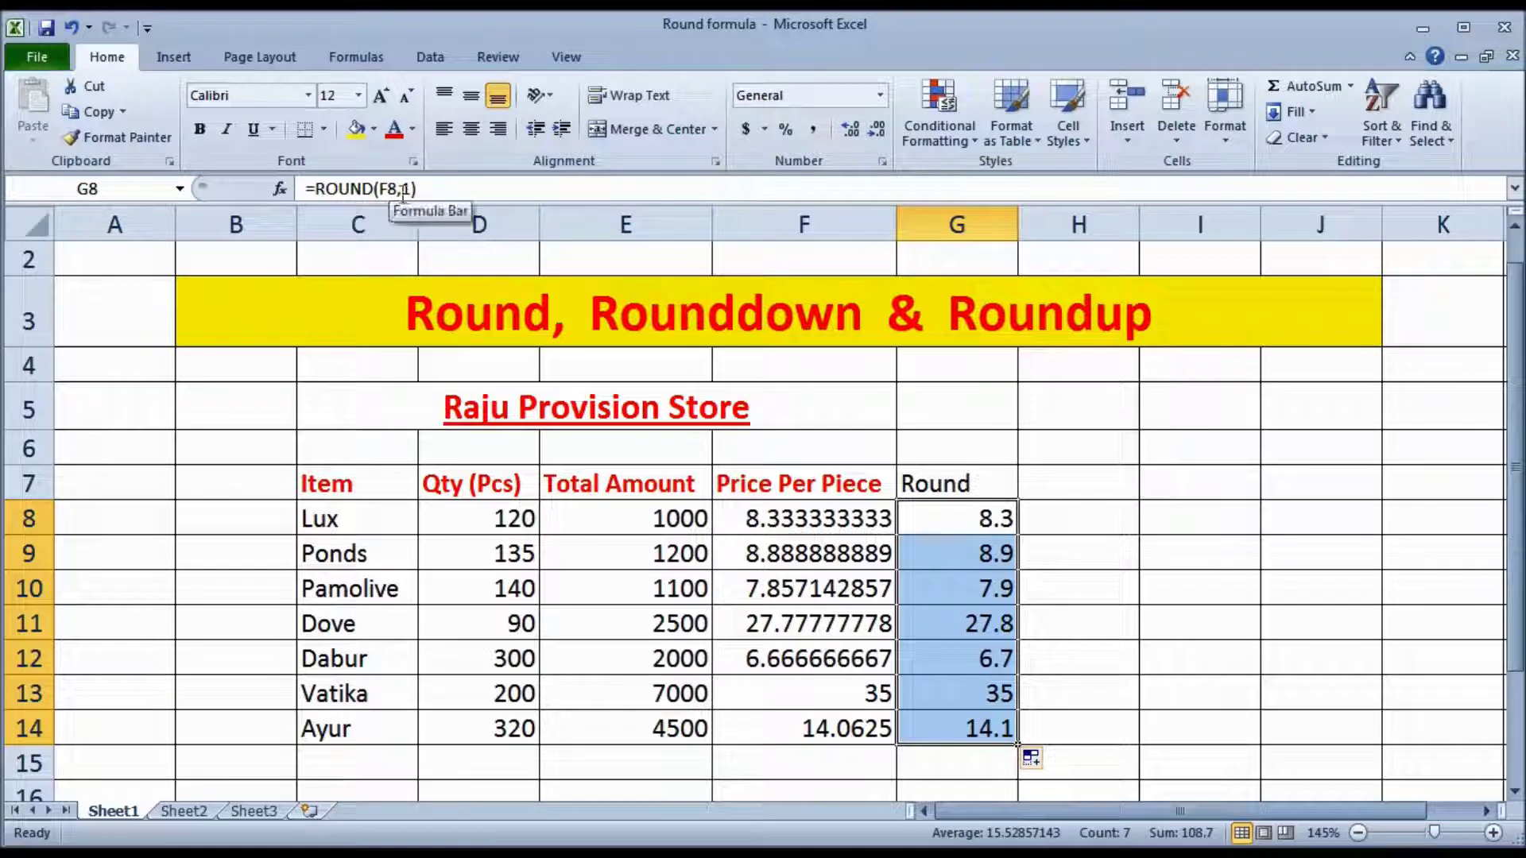
click(962, 650)
Mark the first decimal digits of the prices in column F with the pen and underline the displayed ROUND formula
click(1488, 431)
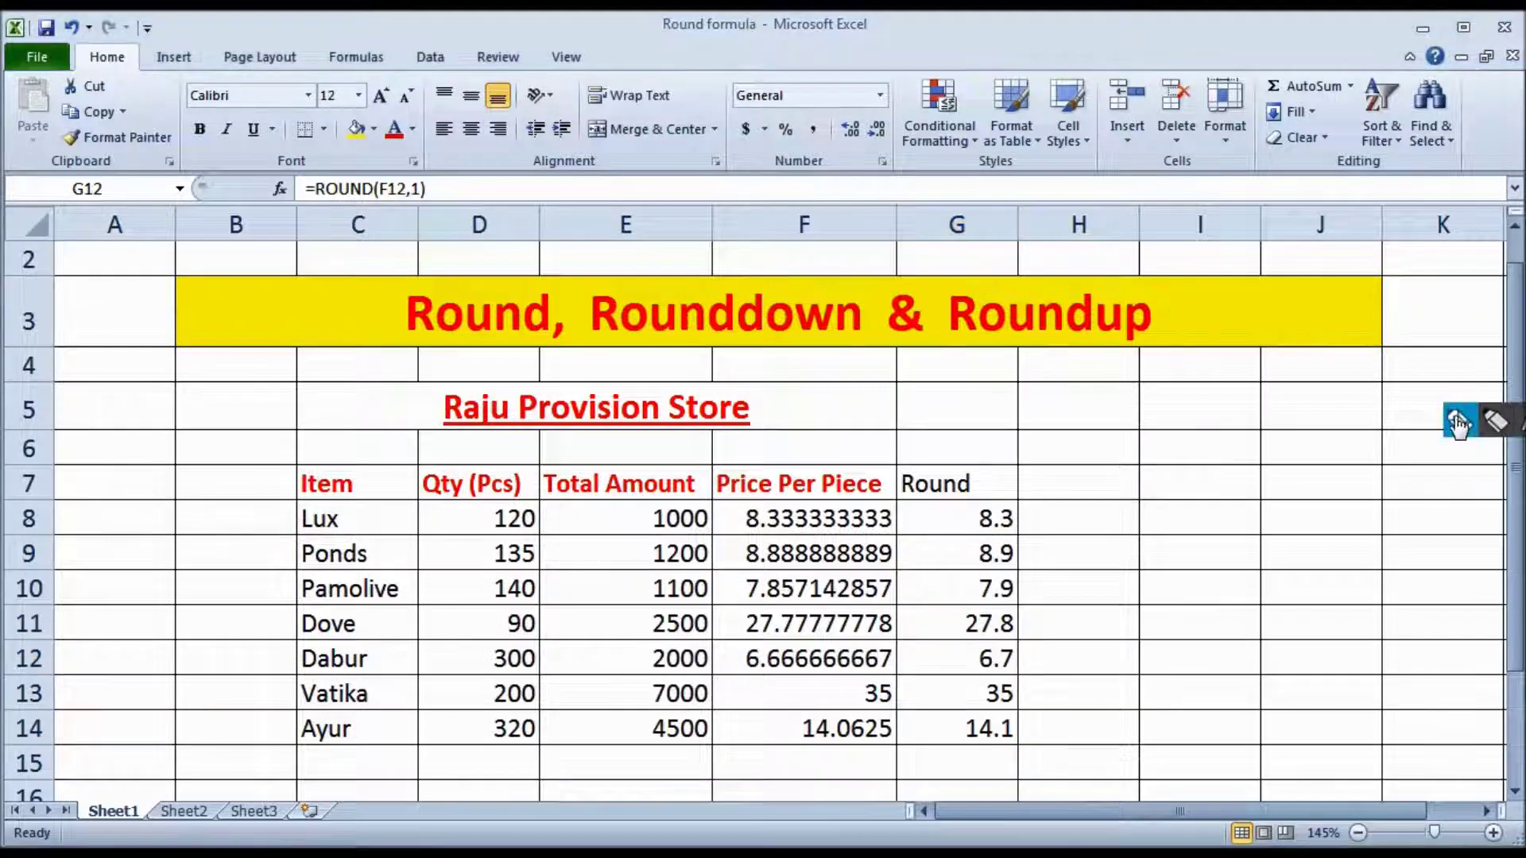
click(1460, 424)
mouse_move(771, 510)
mouse_down()
mouse_move(781, 501)
mouse_move(786, 526)
mouse_up()
mouse_move(777, 578)
mouse_down()
mouse_move(796, 604)
mouse_move(787, 638)
mouse_up()
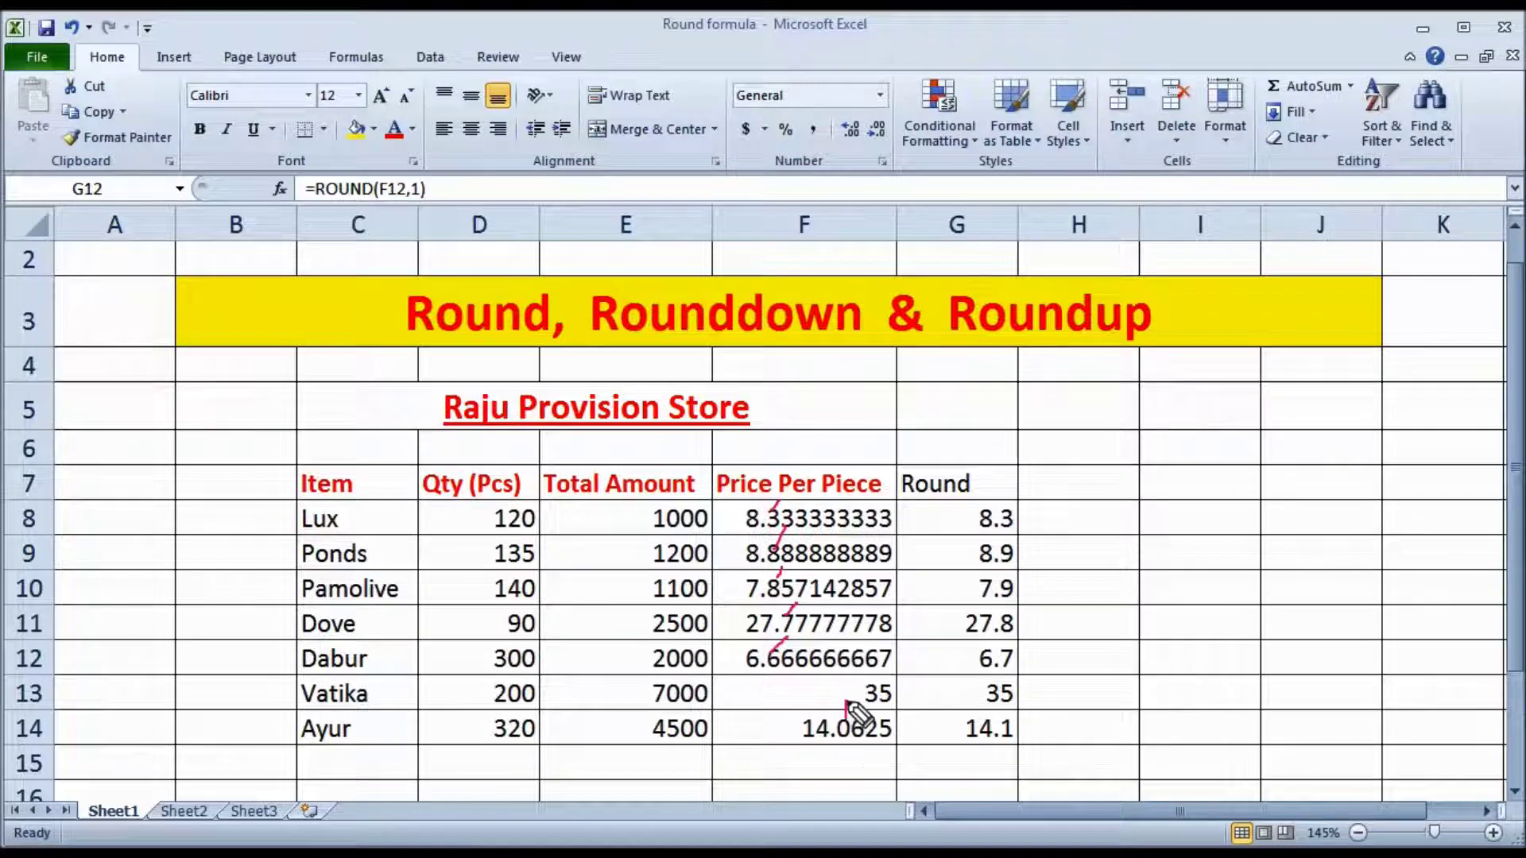
drag(844, 720, 835, 688)
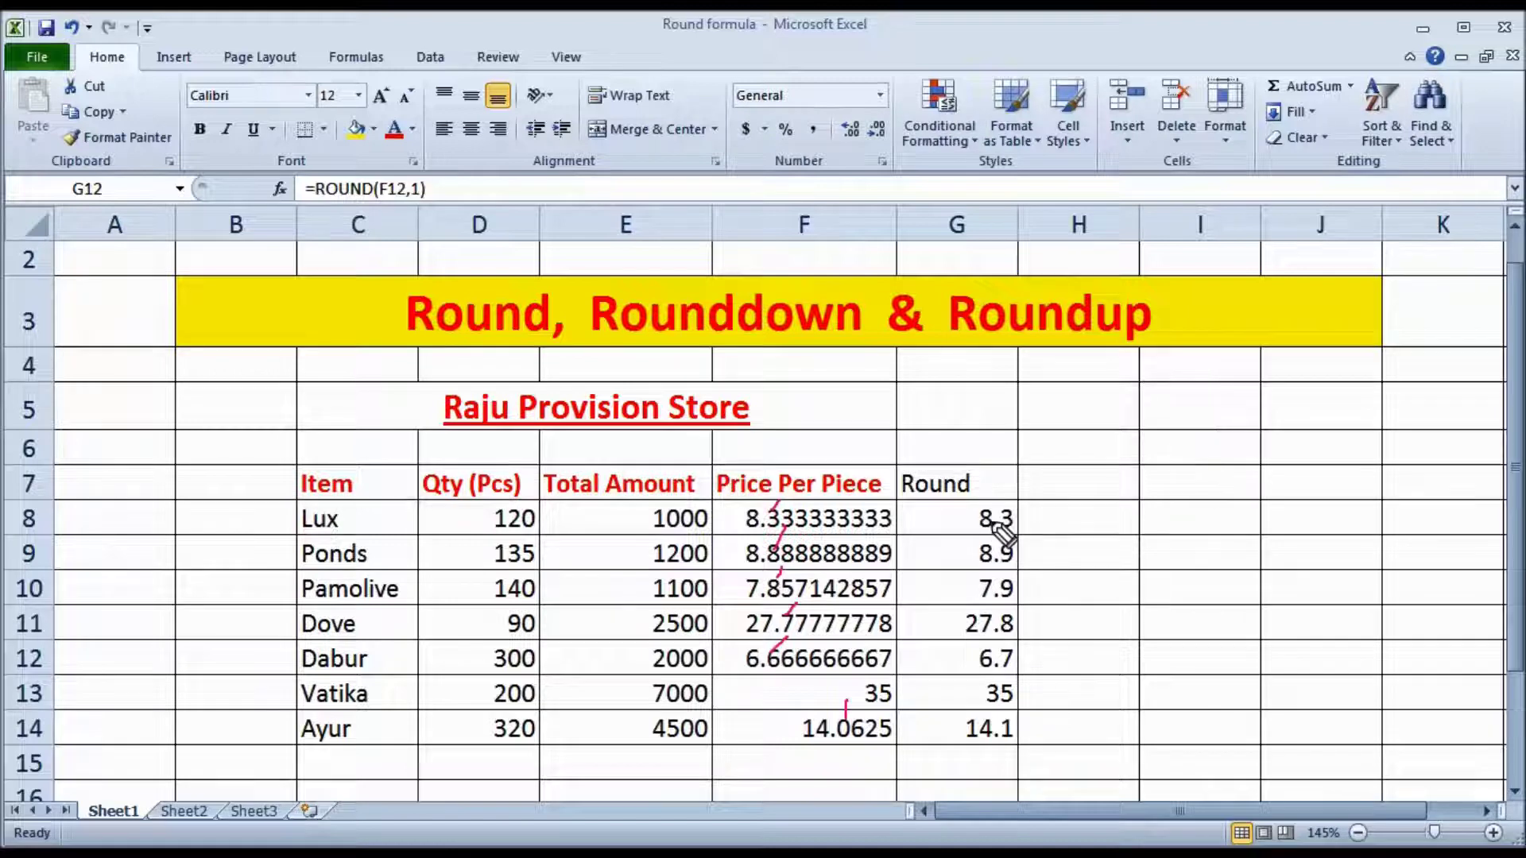
drag(361, 208, 442, 205)
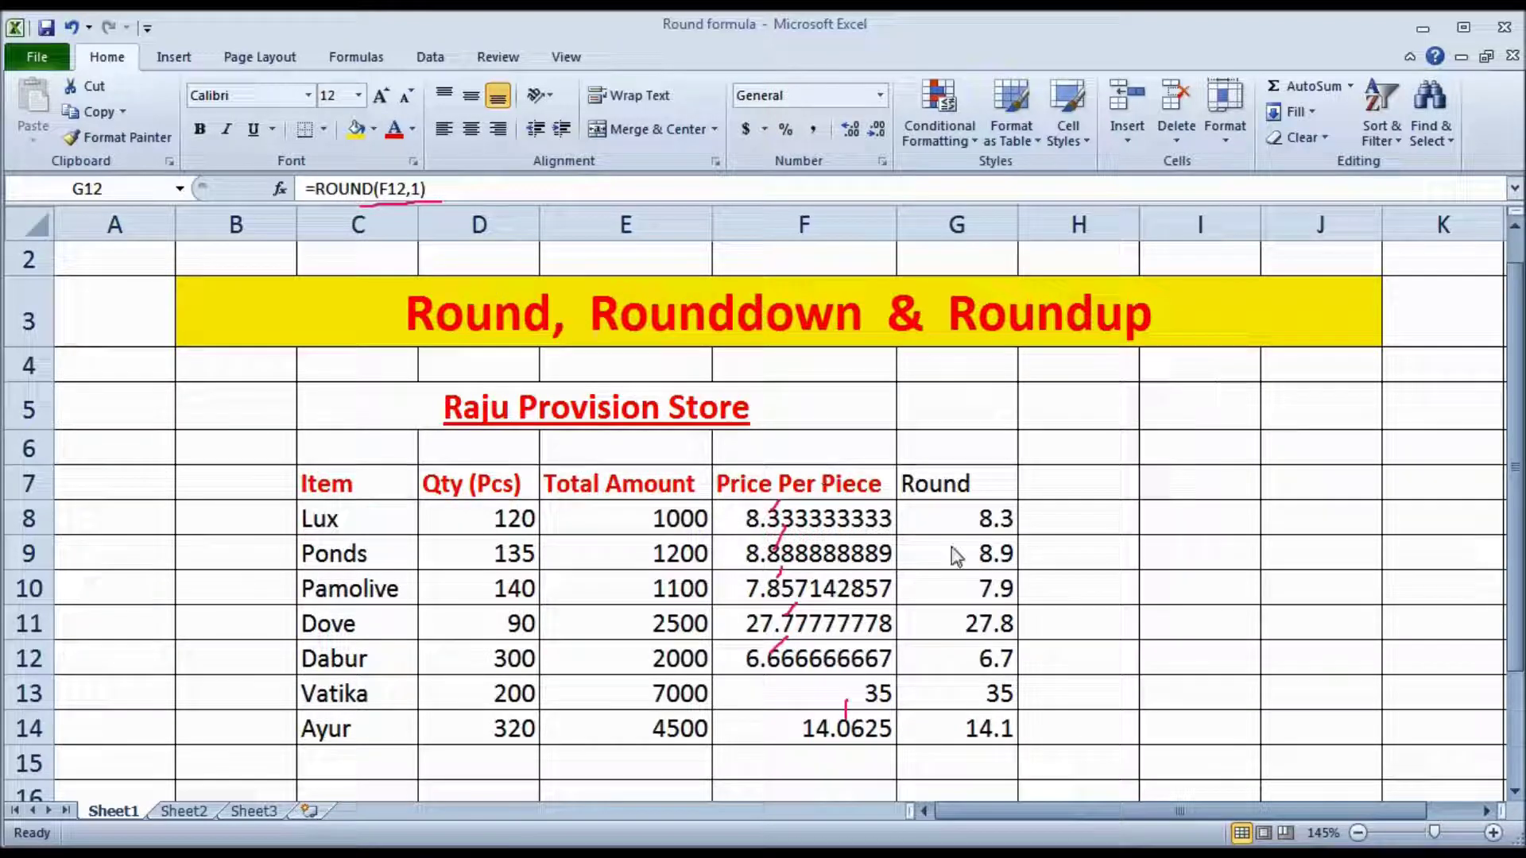
double_click(1000, 521)
click(1008, 520)
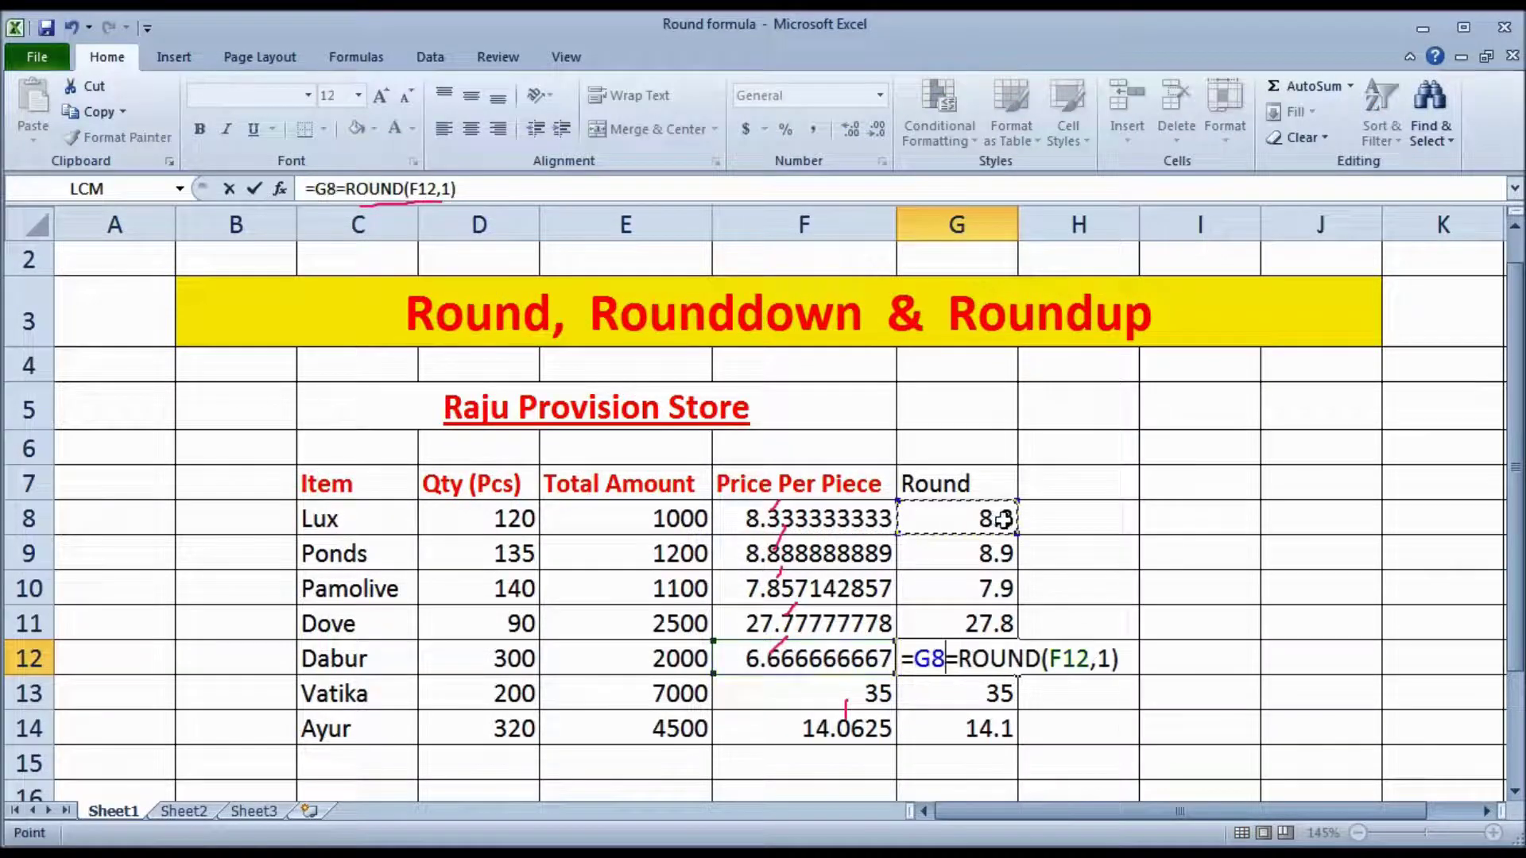
key(Escape)
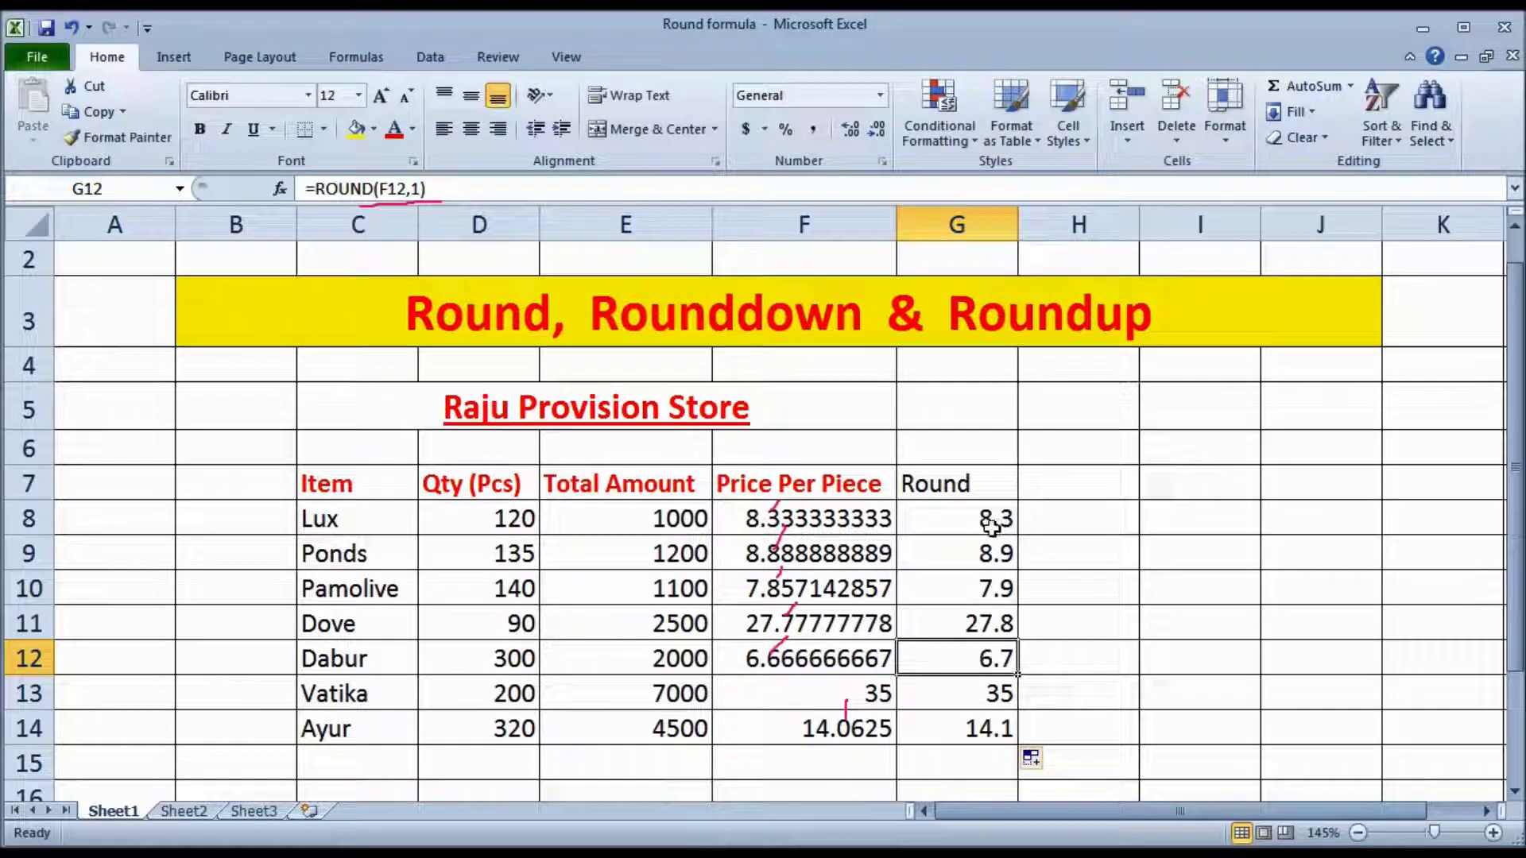
Change the G8 formula to =ROUND(F8,0) and fill it down to G14
double_click(984, 518)
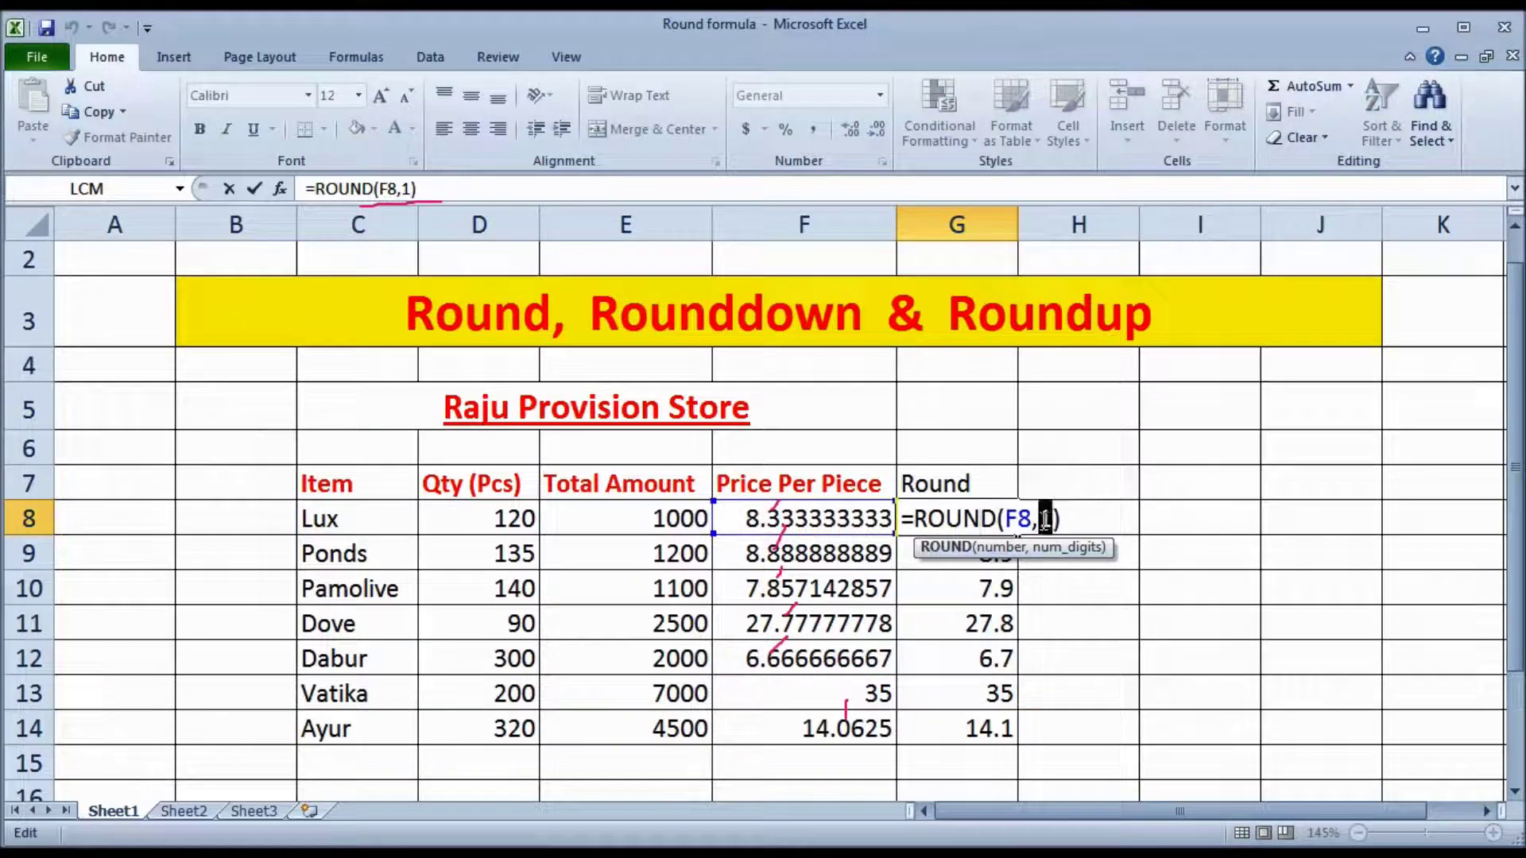
text(0)
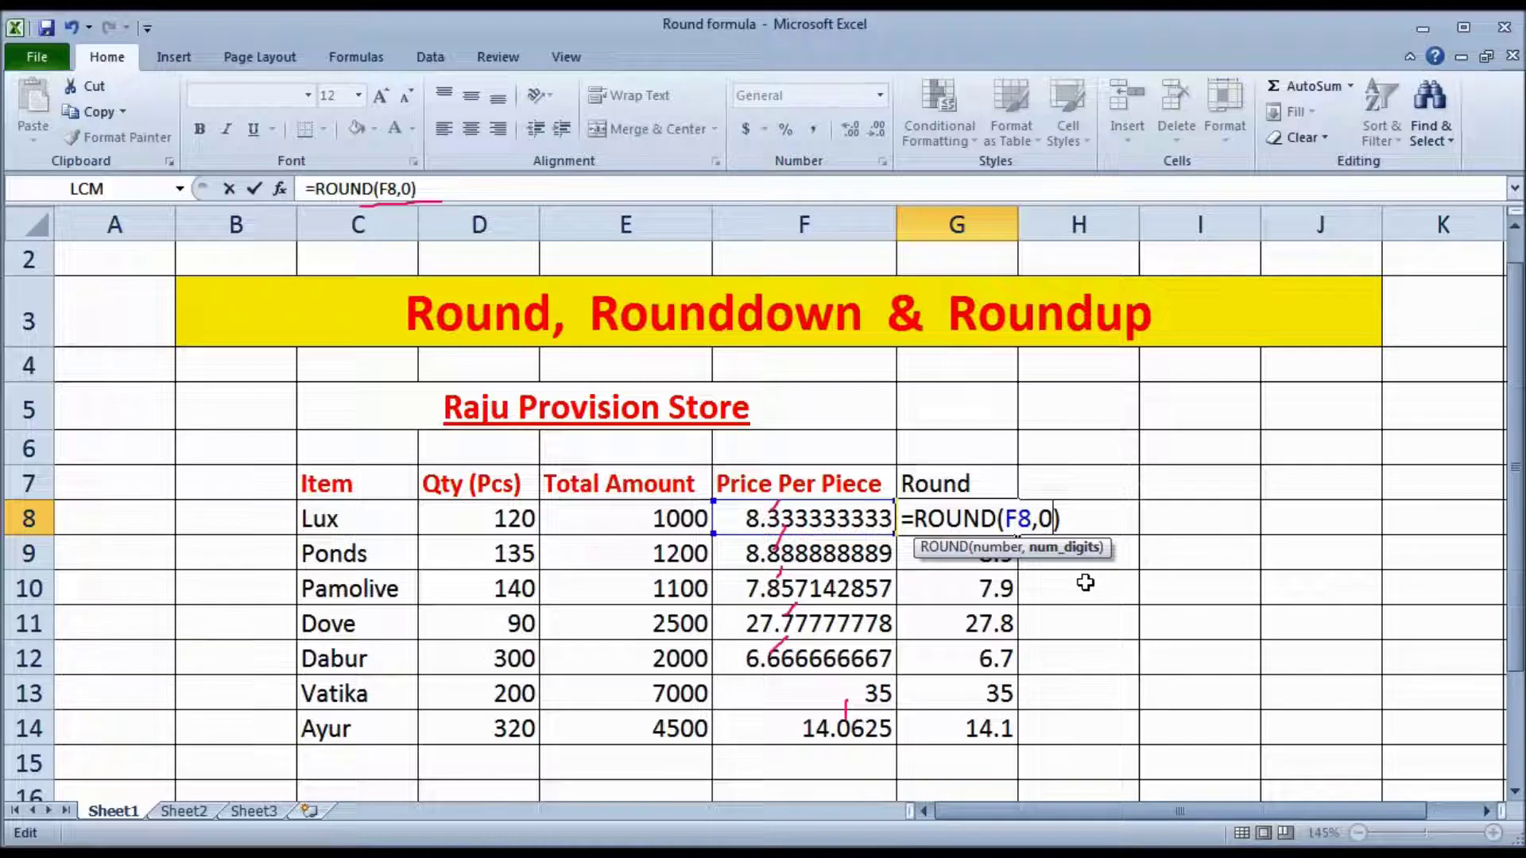
key(Return)
click(985, 522)
drag(1022, 537, 1022, 744)
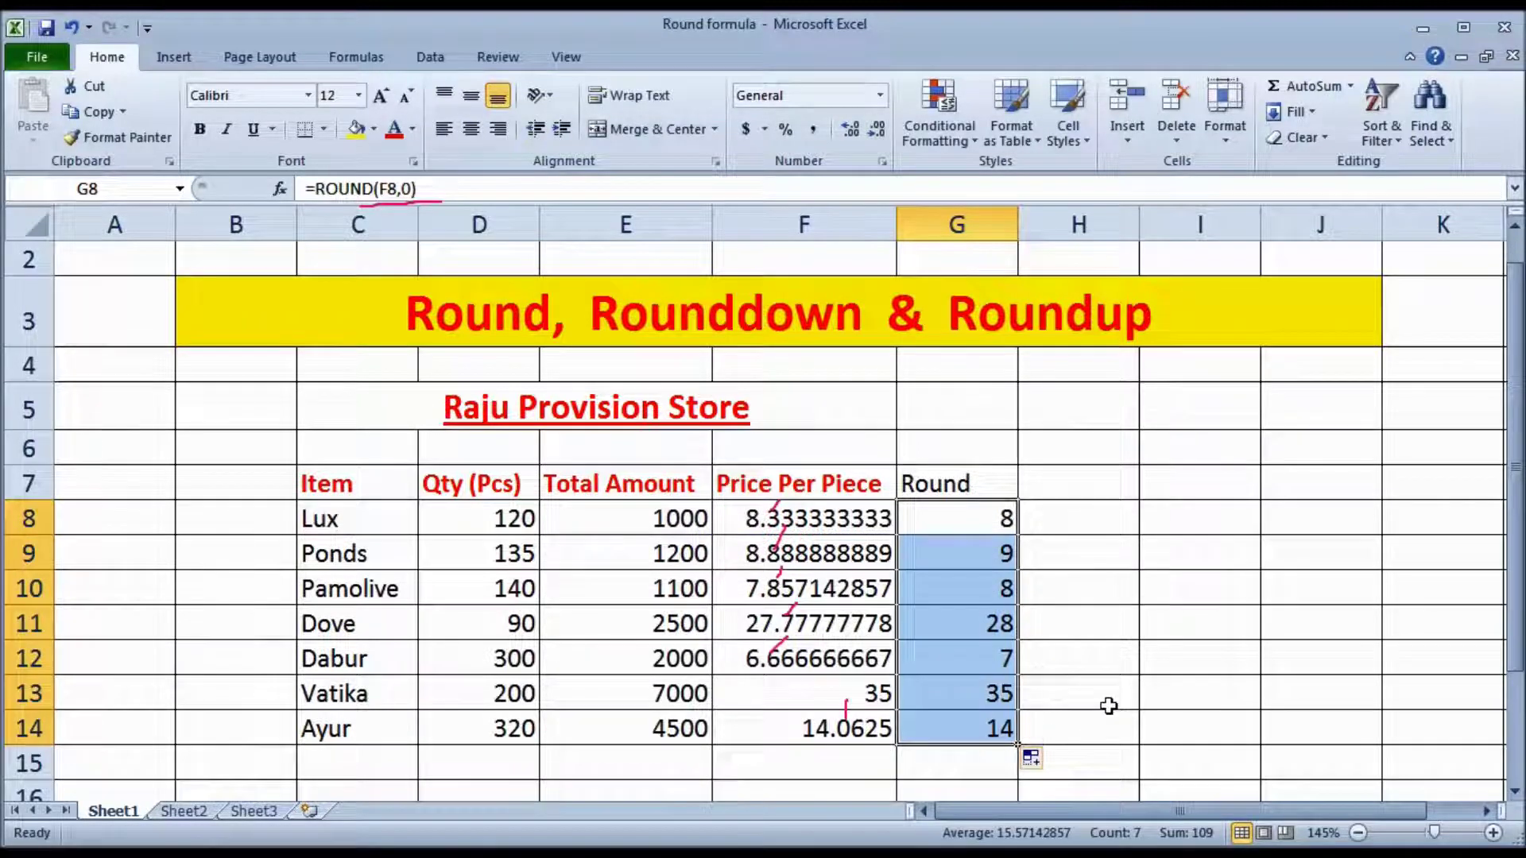
click(1109, 706)
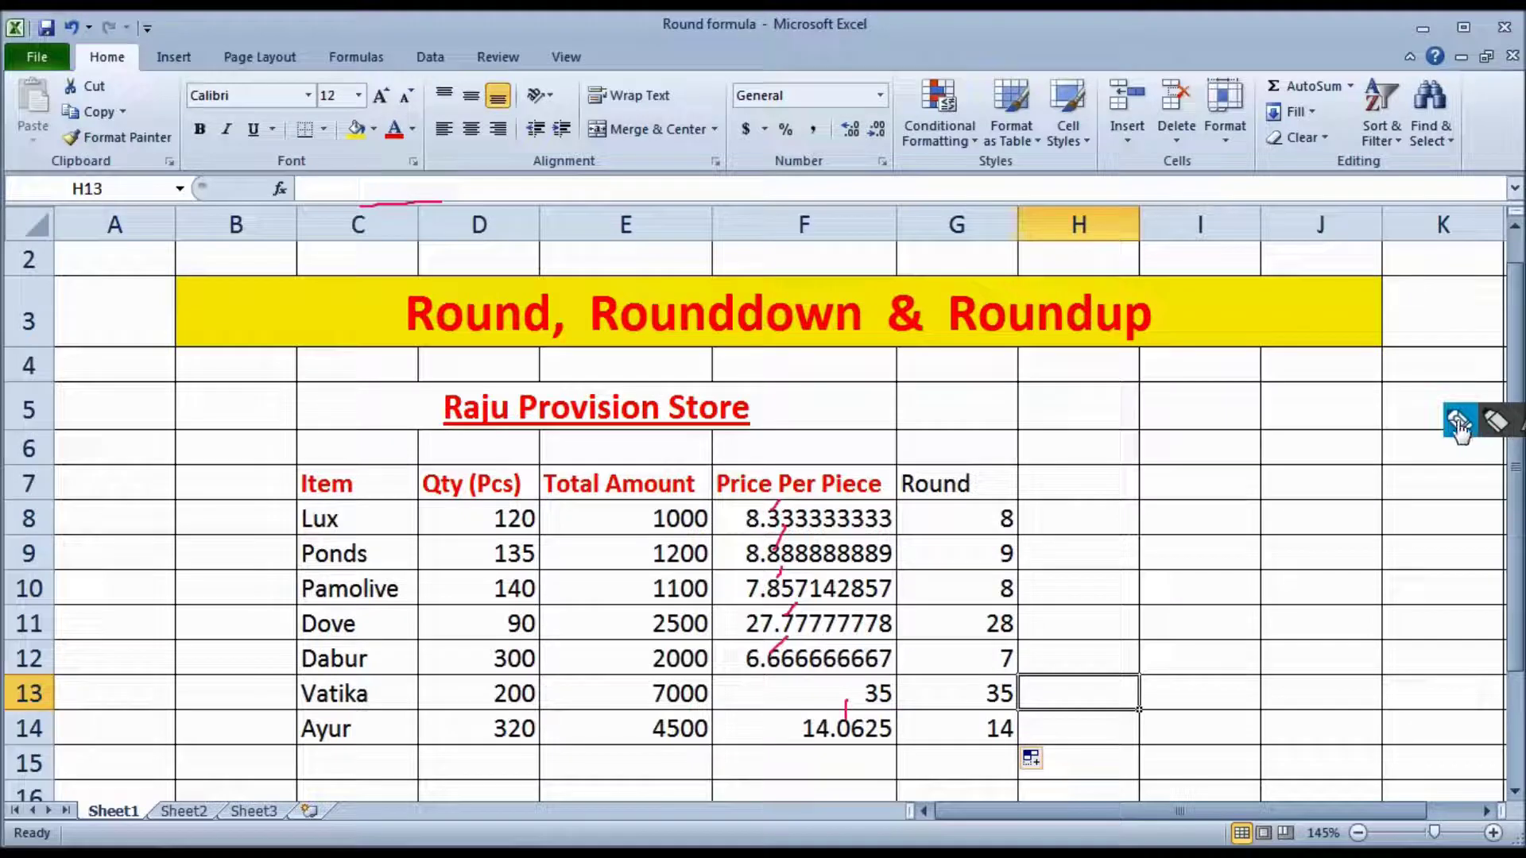
Underline the decimals of the Lux and Ponds prices with the pen and tick the rounded values in G9 to G12
click(1460, 423)
drag(768, 530, 896, 534)
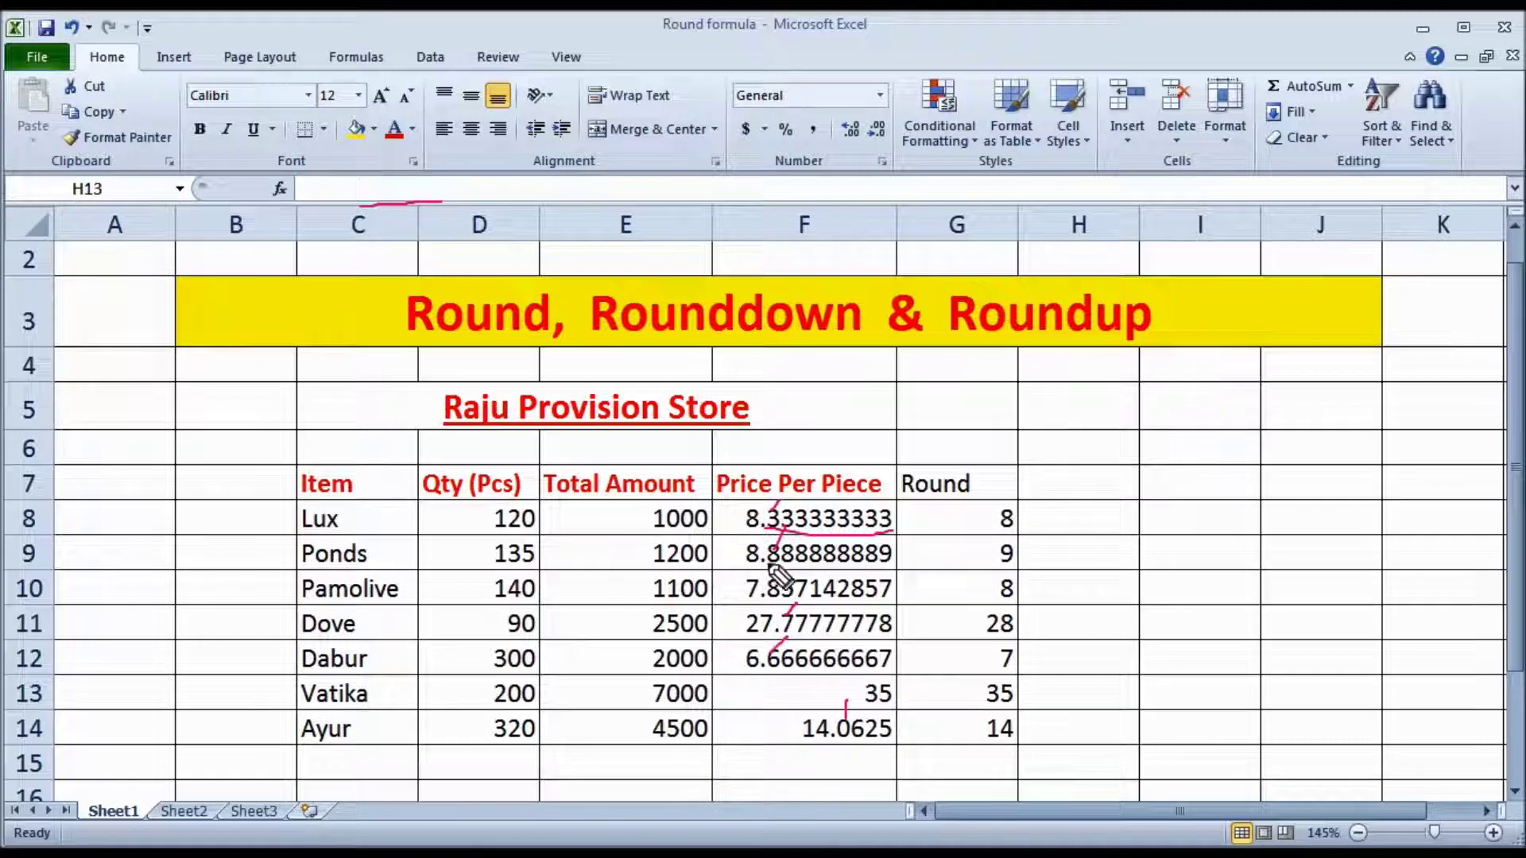
drag(769, 566, 891, 565)
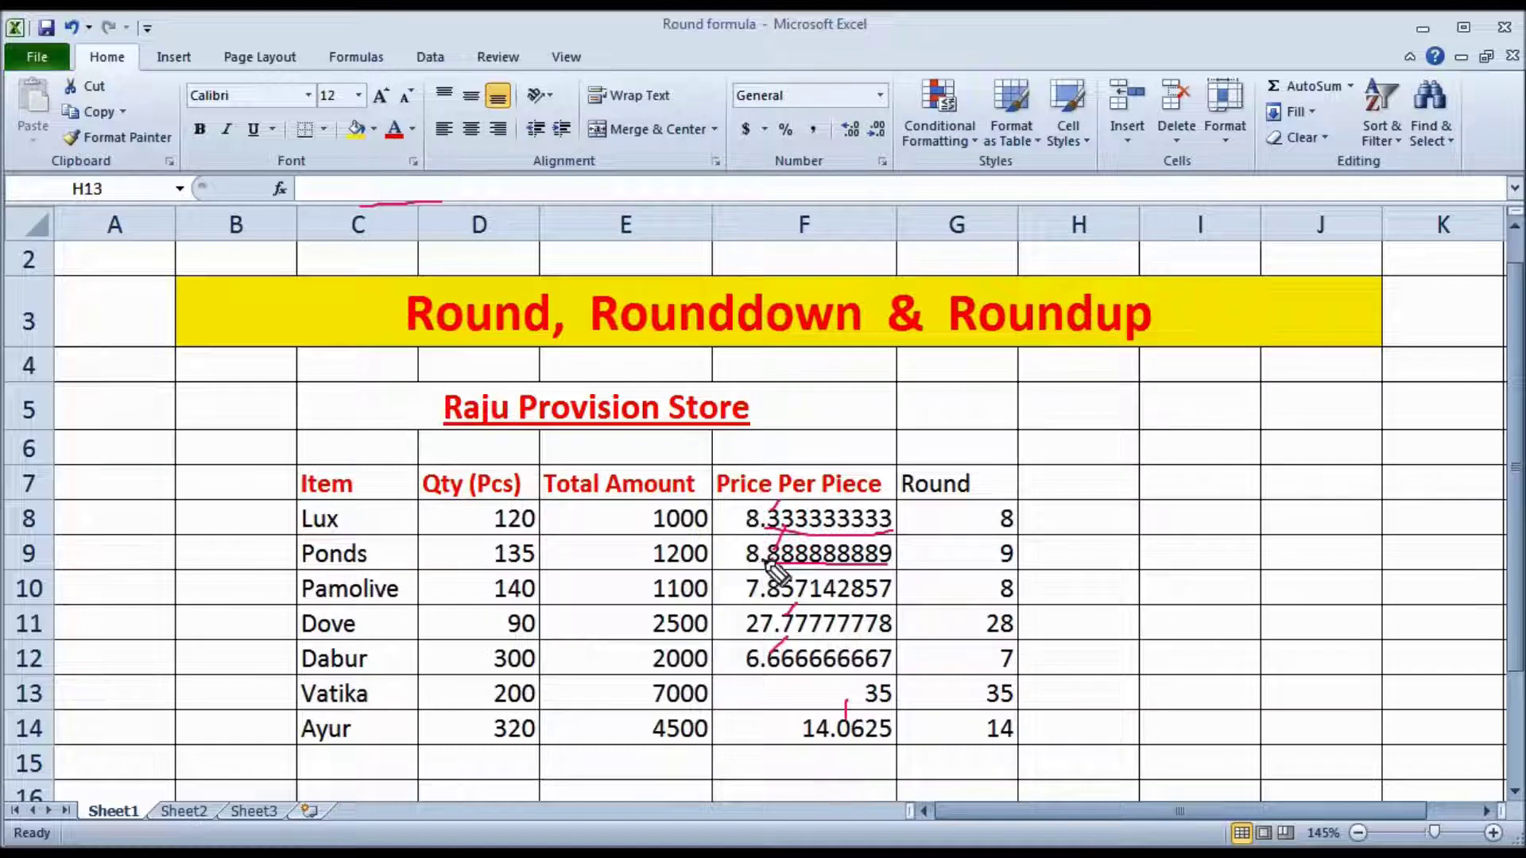
drag(1021, 555, 1061, 546)
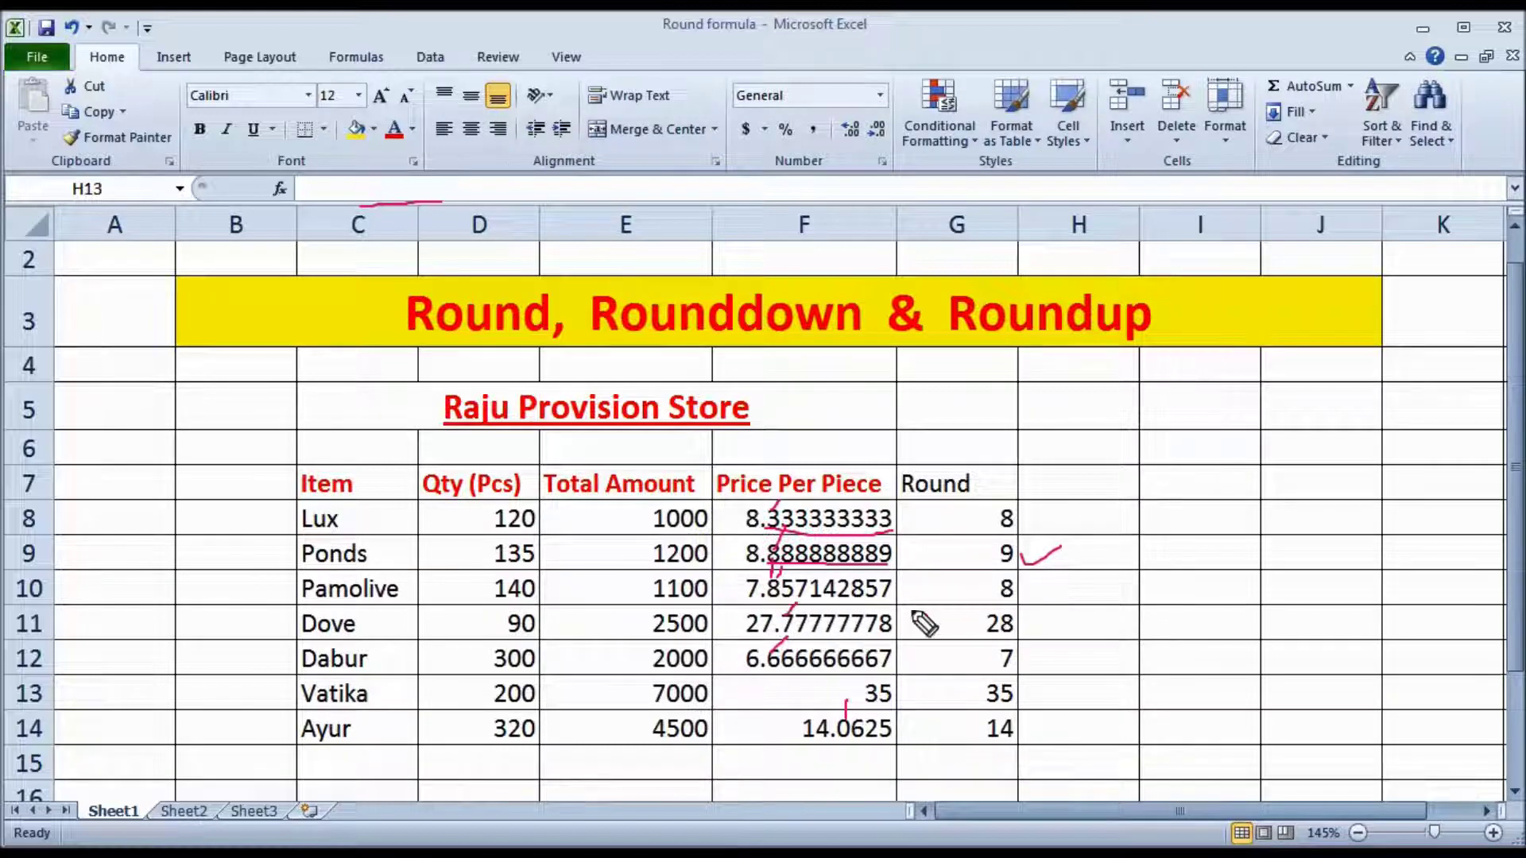
drag(991, 593, 1049, 581)
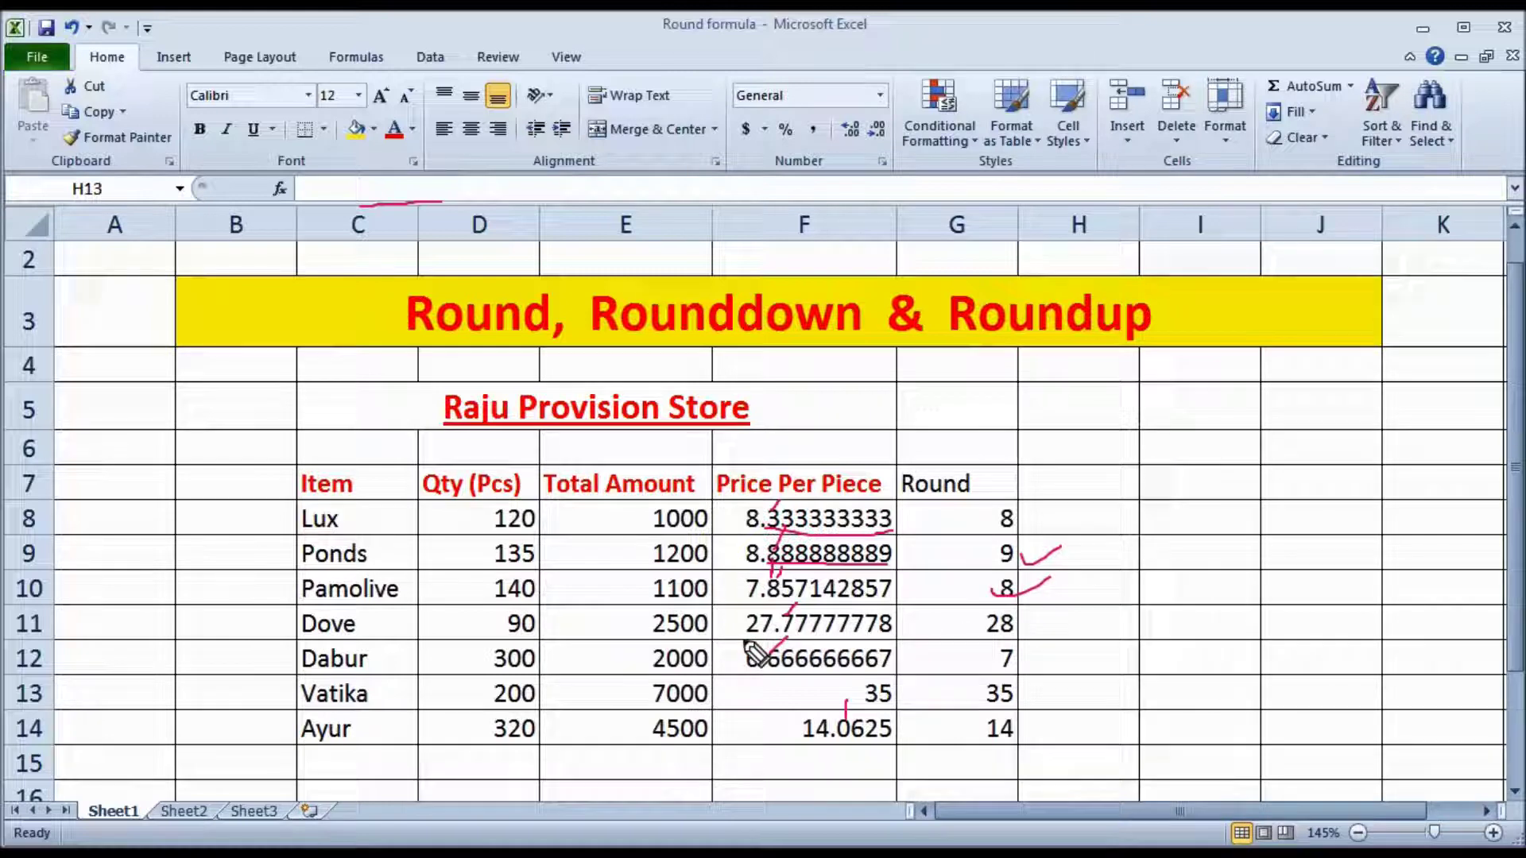
drag(982, 628, 1073, 614)
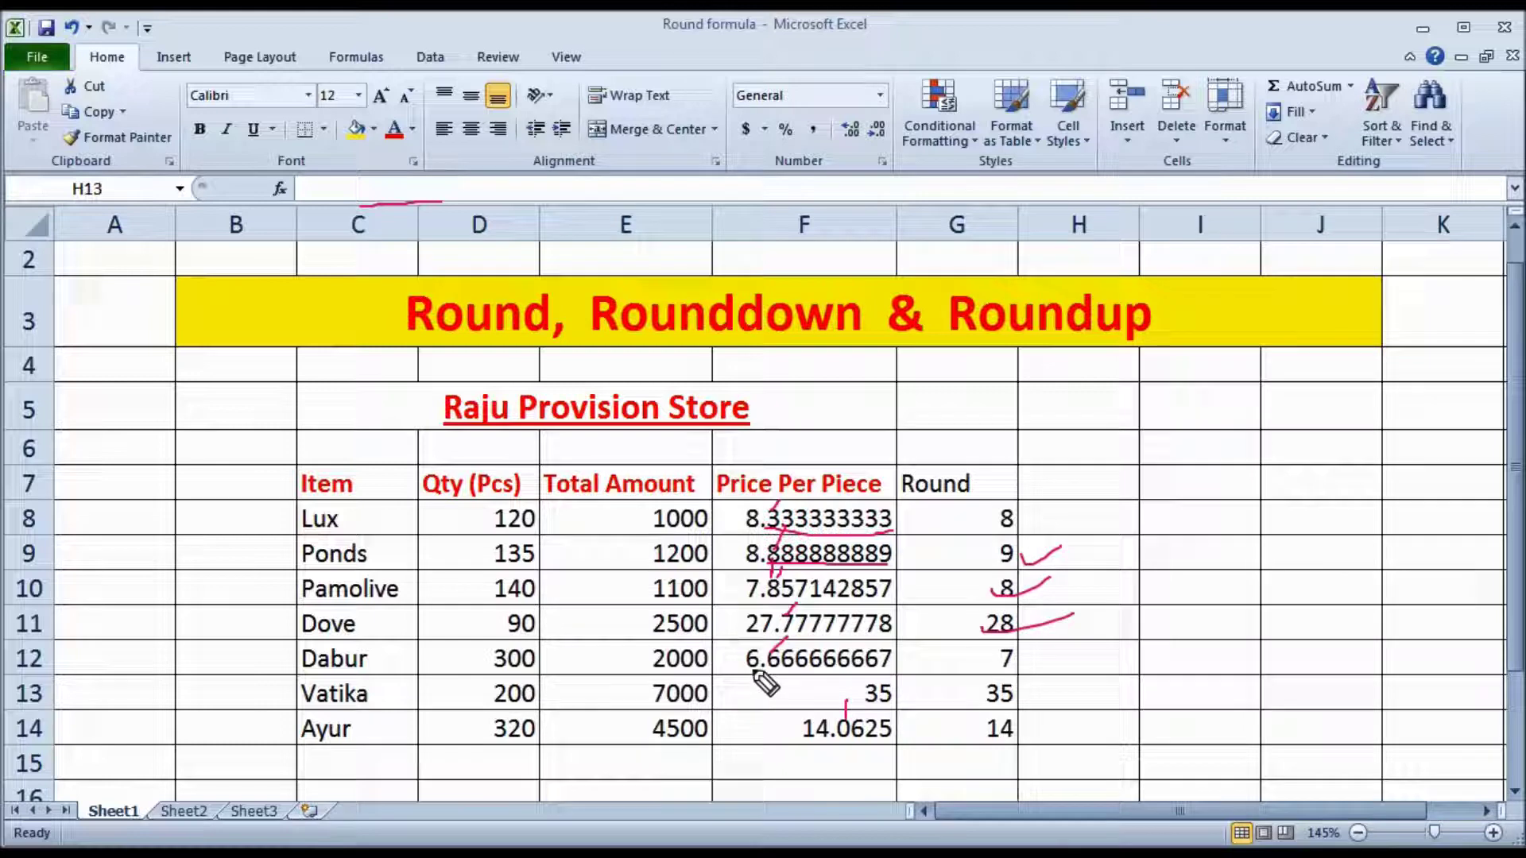
drag(964, 666, 1088, 643)
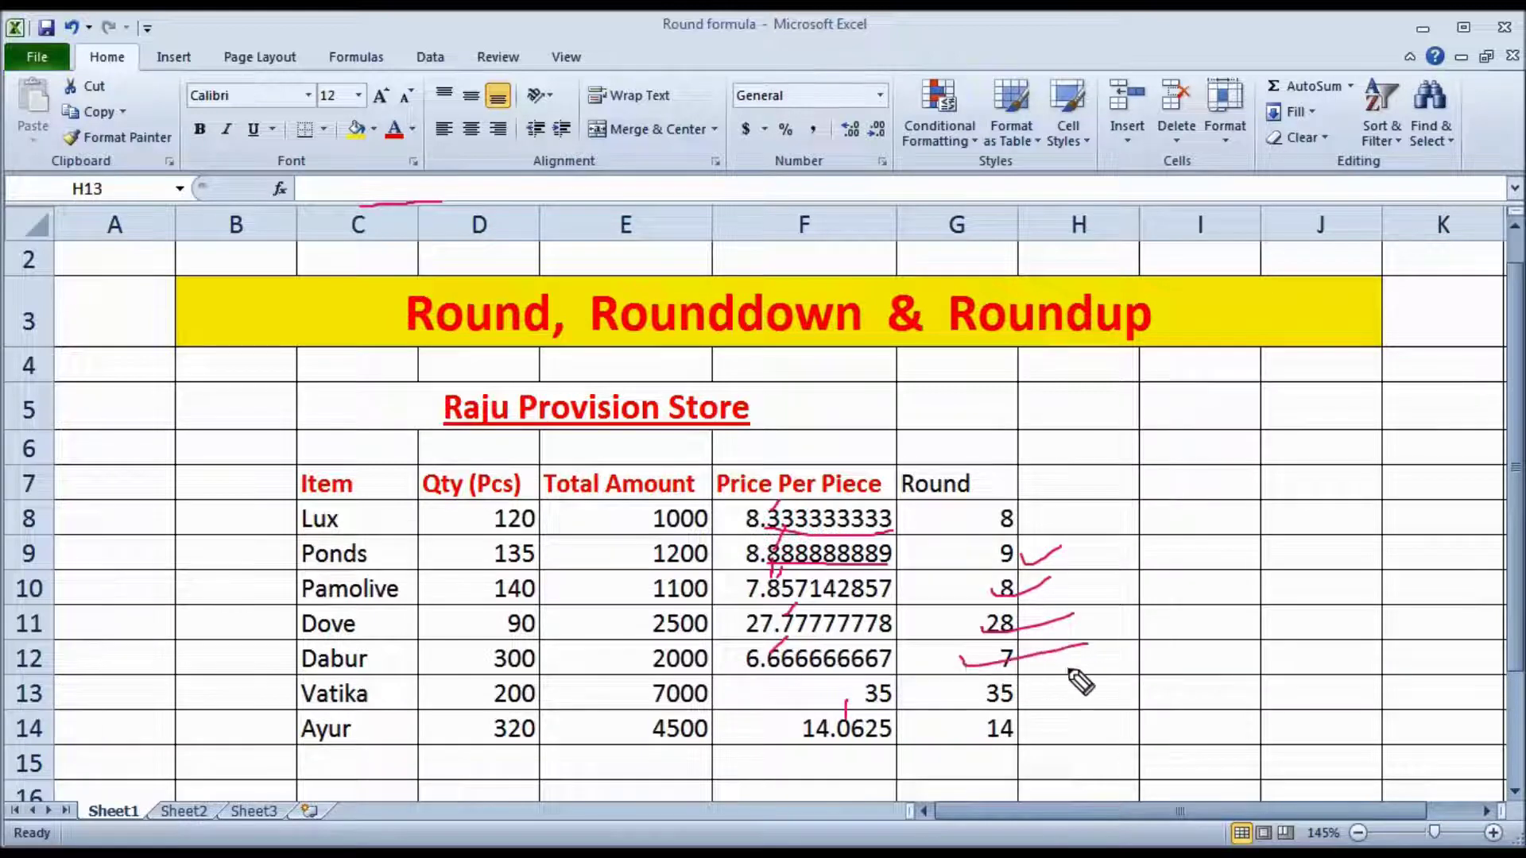
Circle Dabur's price decimals, tick Vatika's price, underline Ayur's decimals, and clear all the ink
mouse_move(775, 674)
mouse_down()
mouse_move(874, 686)
mouse_move(902, 658)
mouse_move(827, 635)
mouse_move(770, 661)
mouse_up()
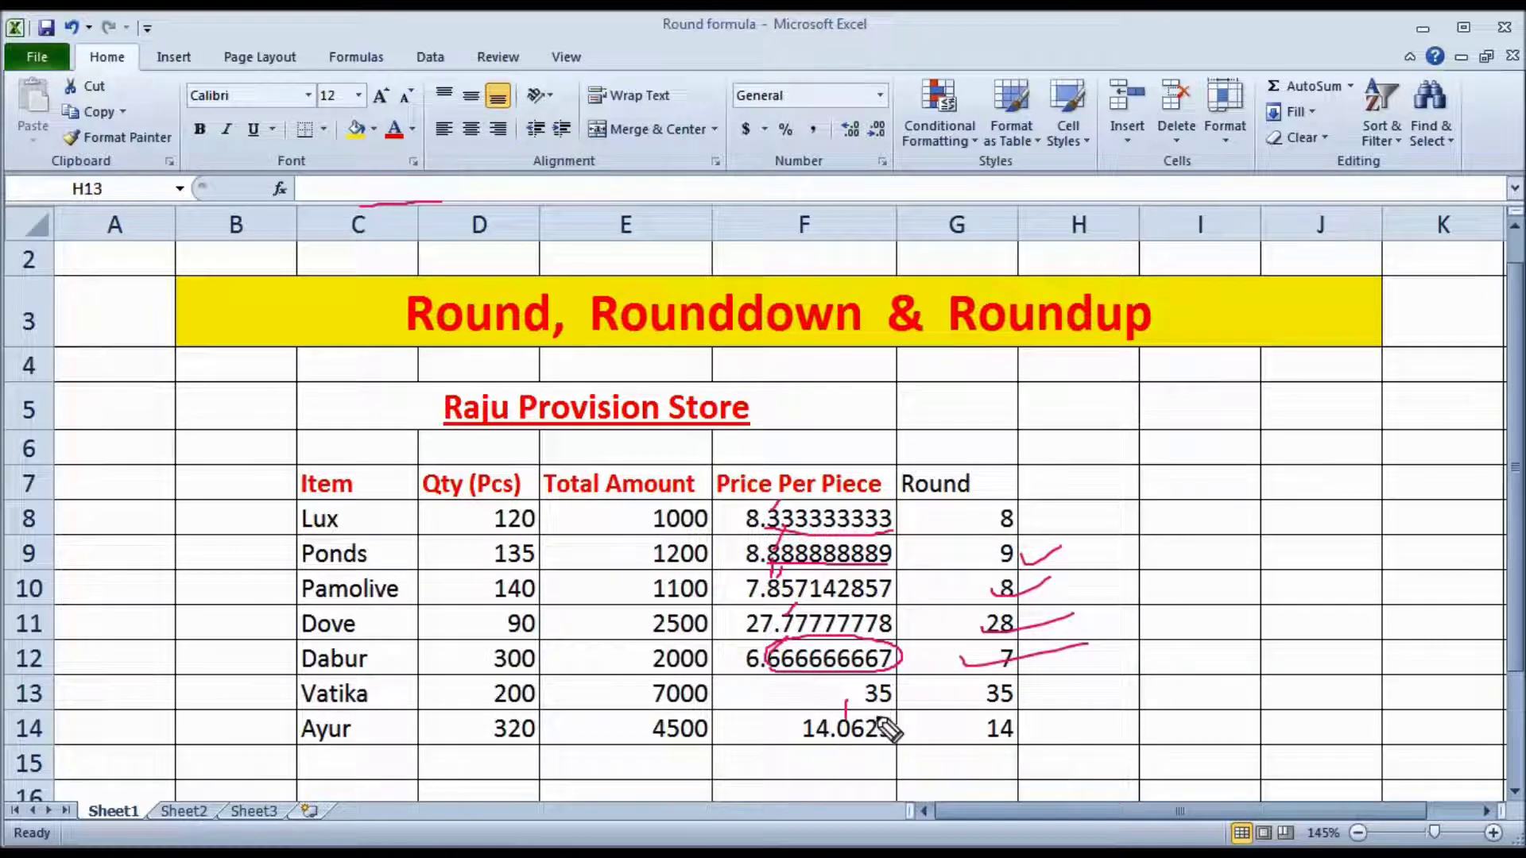
drag(895, 696, 922, 690)
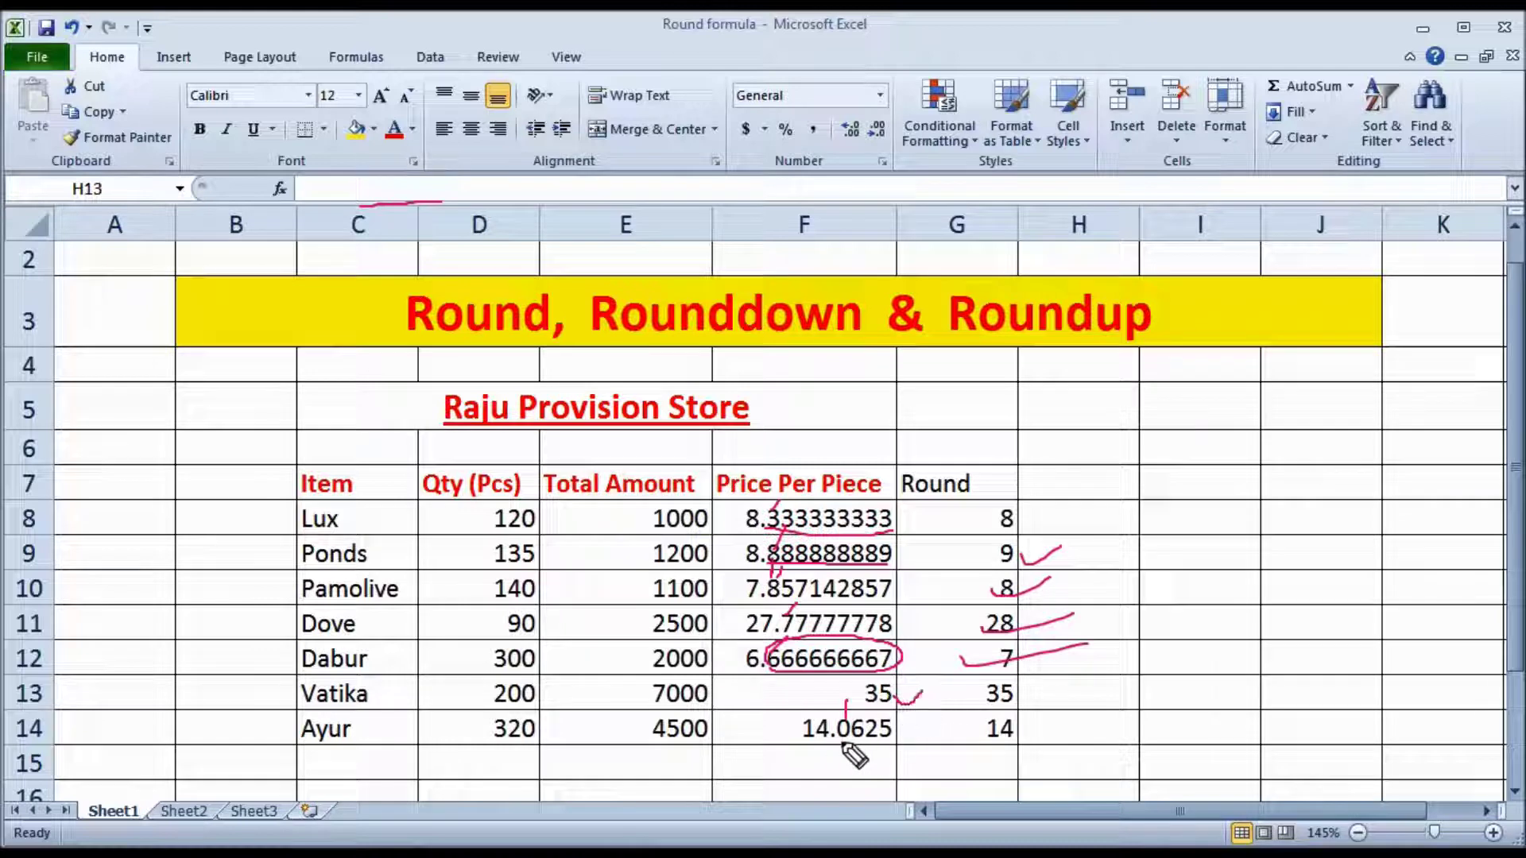
drag(841, 737, 904, 739)
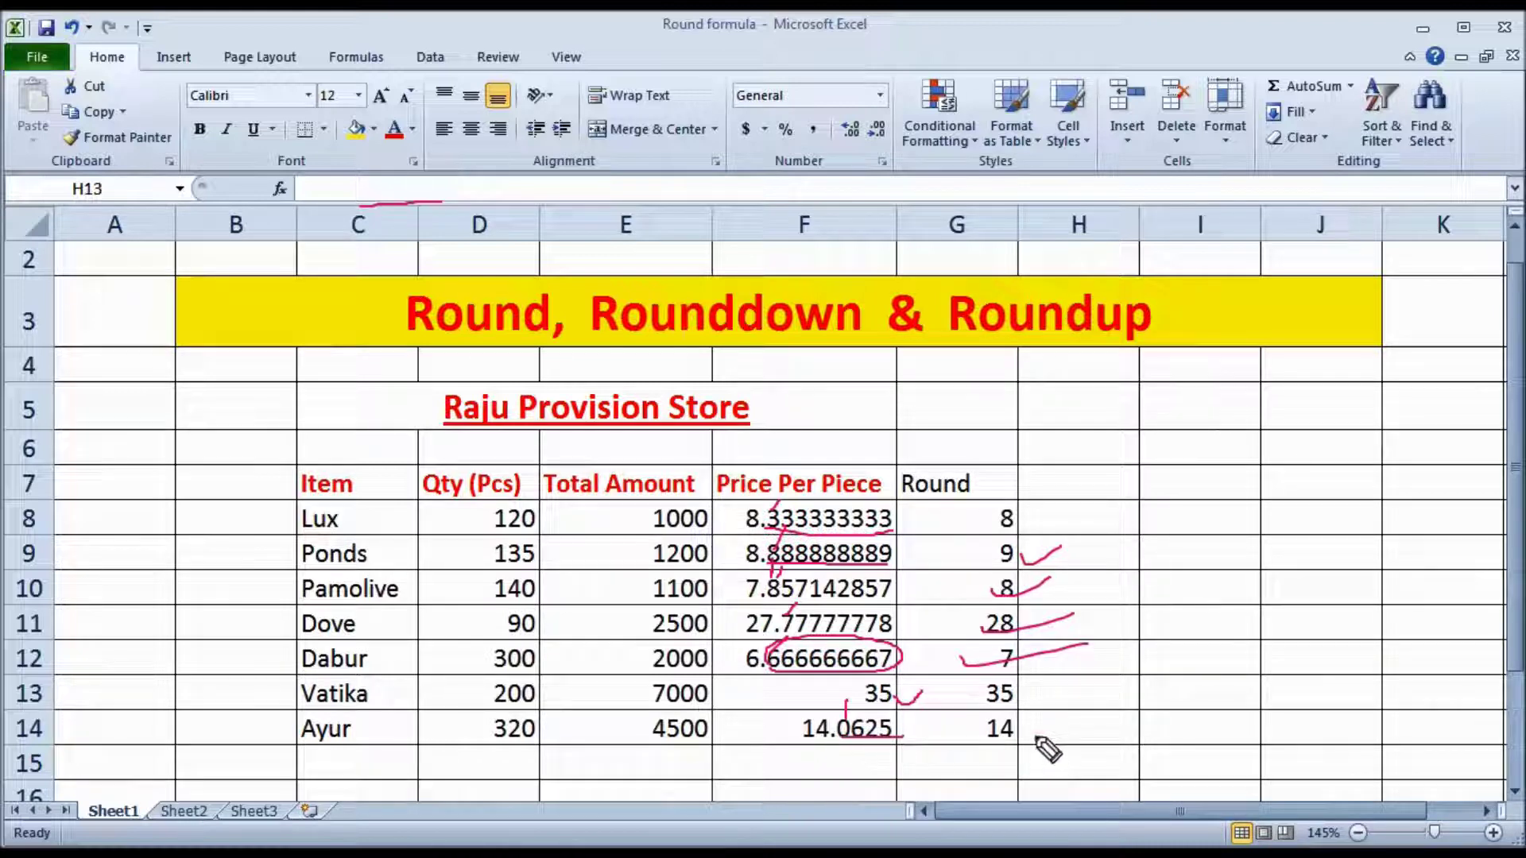
click(1496, 630)
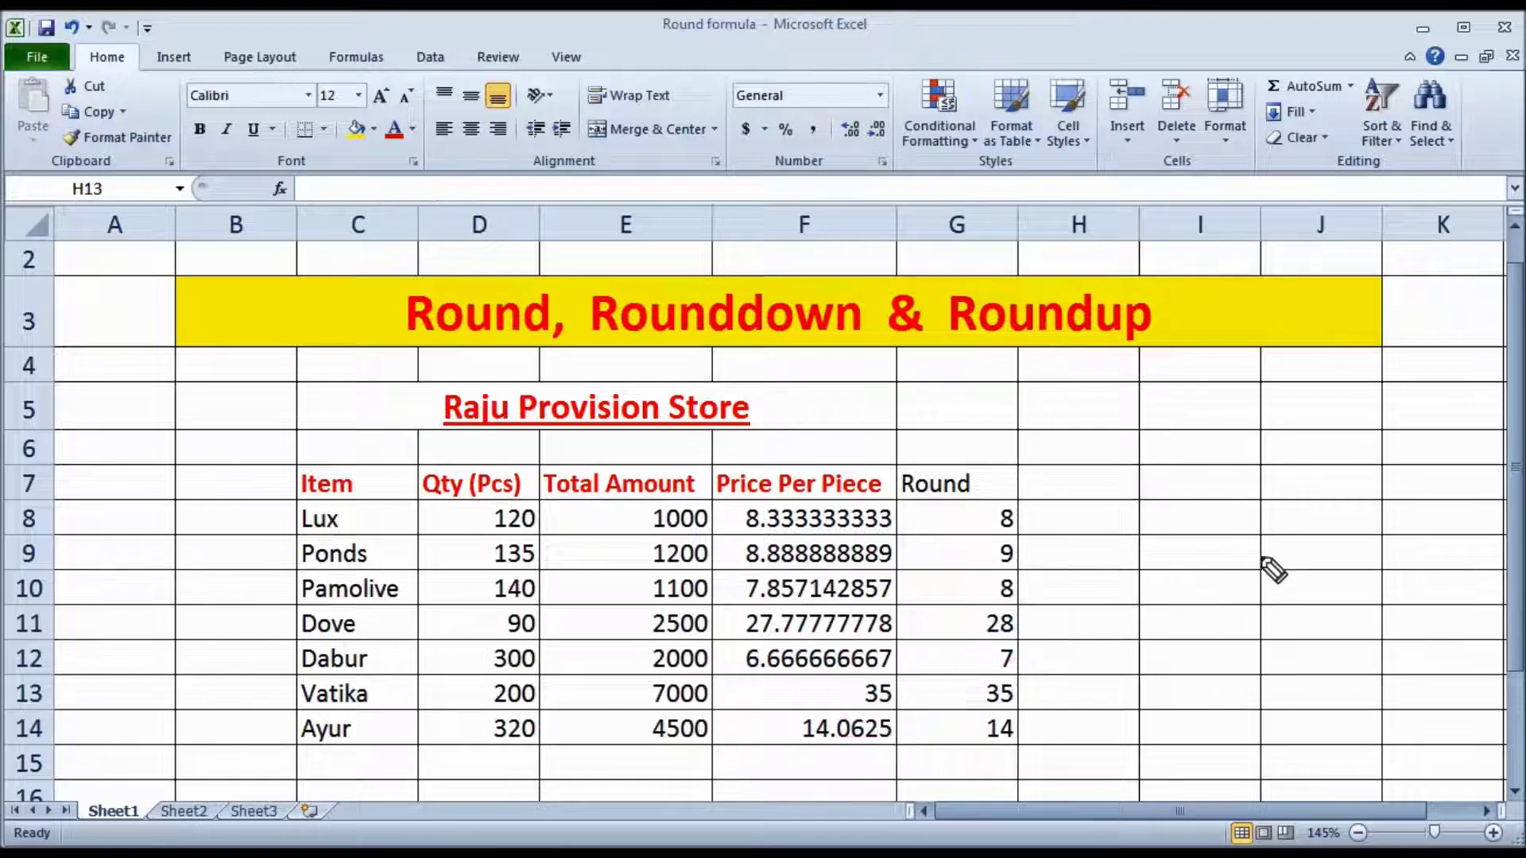
Enter the heading "rounddown" in H7
click(1069, 491)
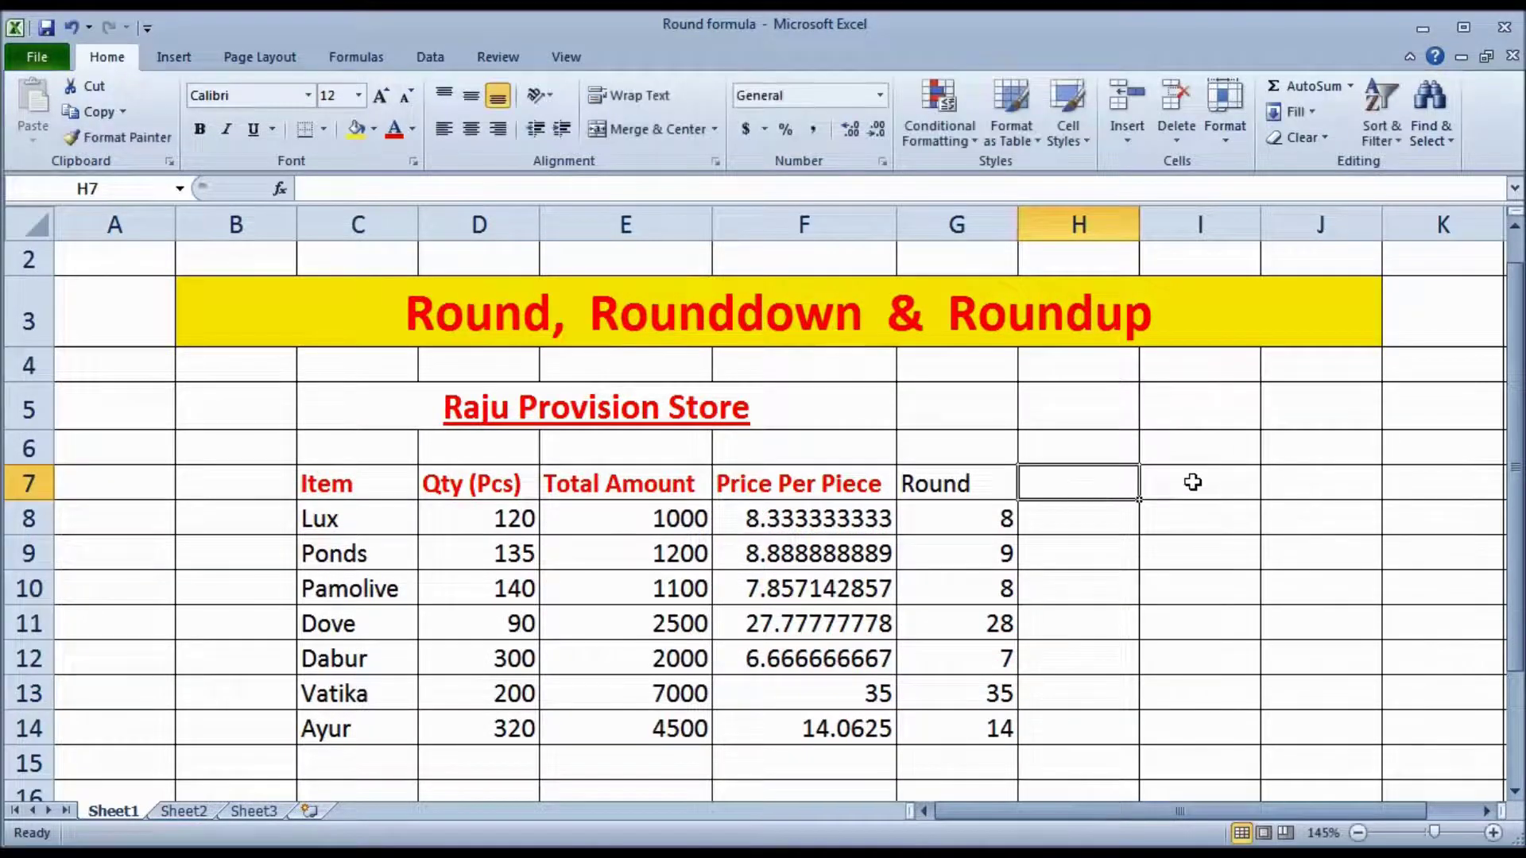
text(=)
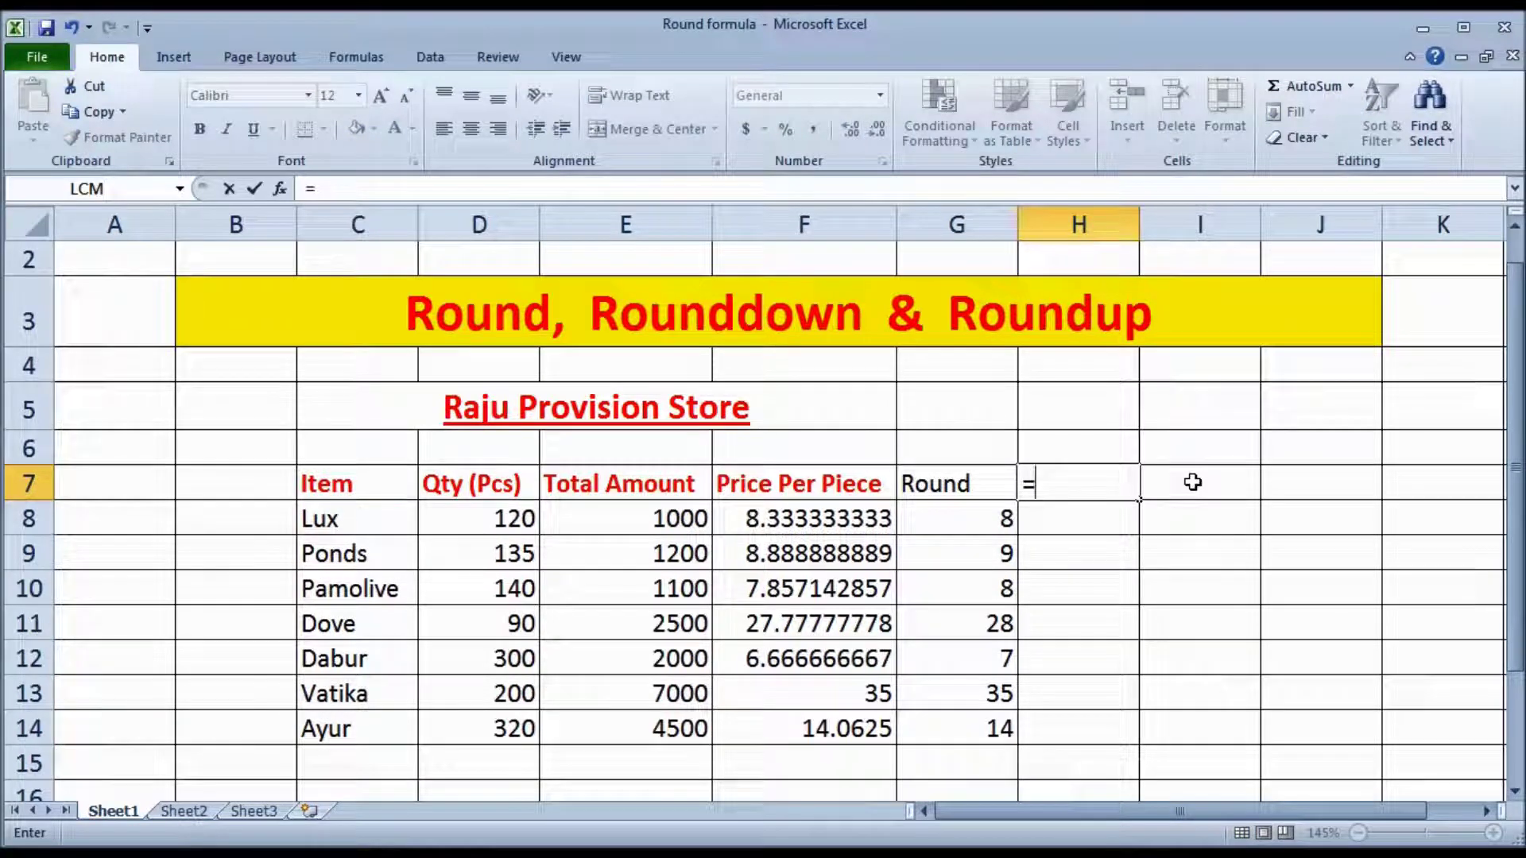
text(r)
key(BackSpace)
key(BackSpace)
text(round)
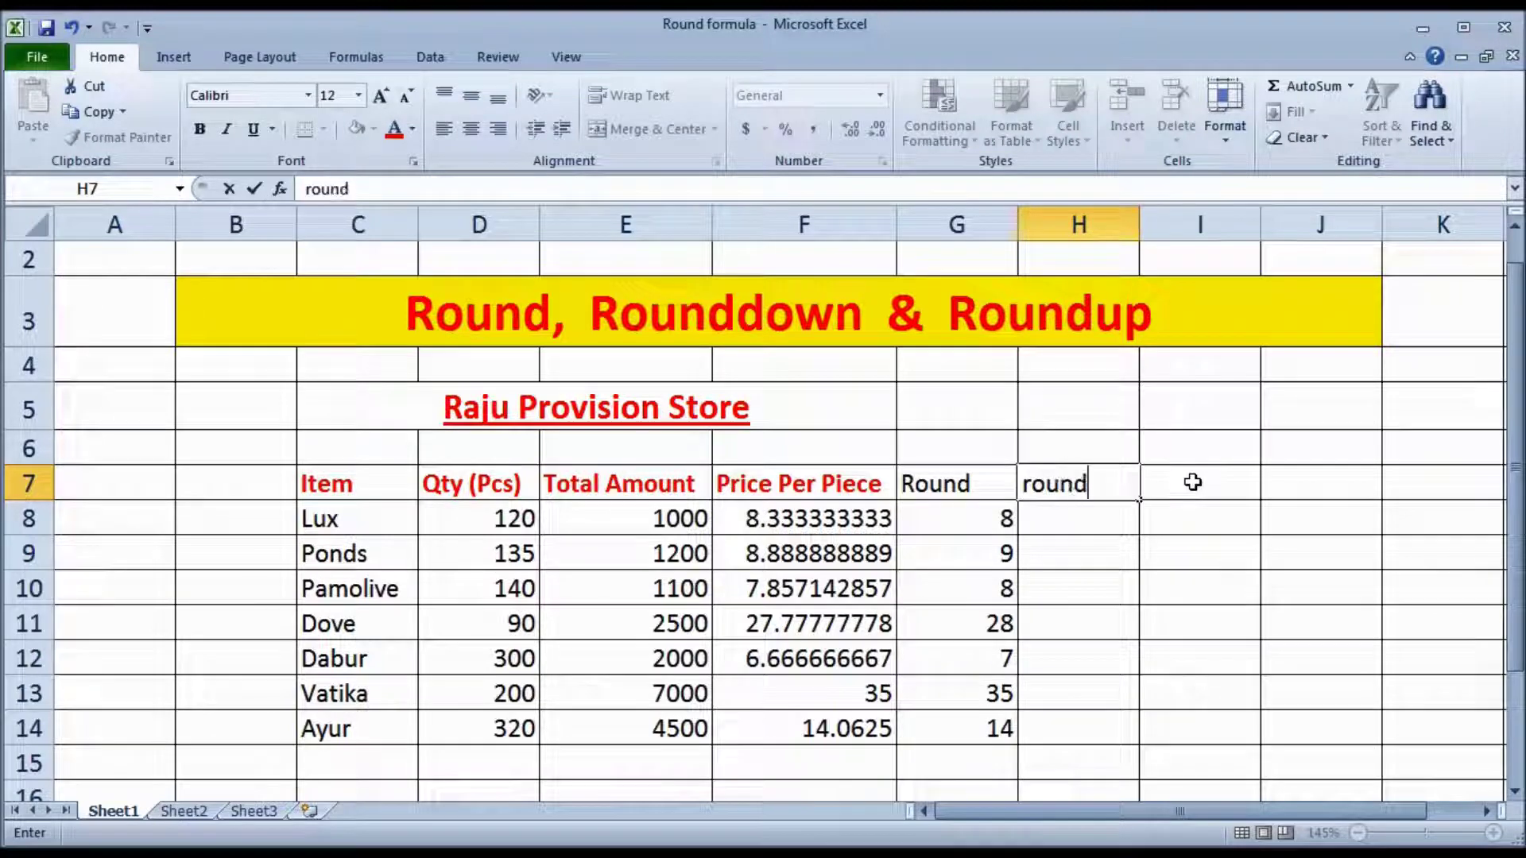
text(down)
key(Return)
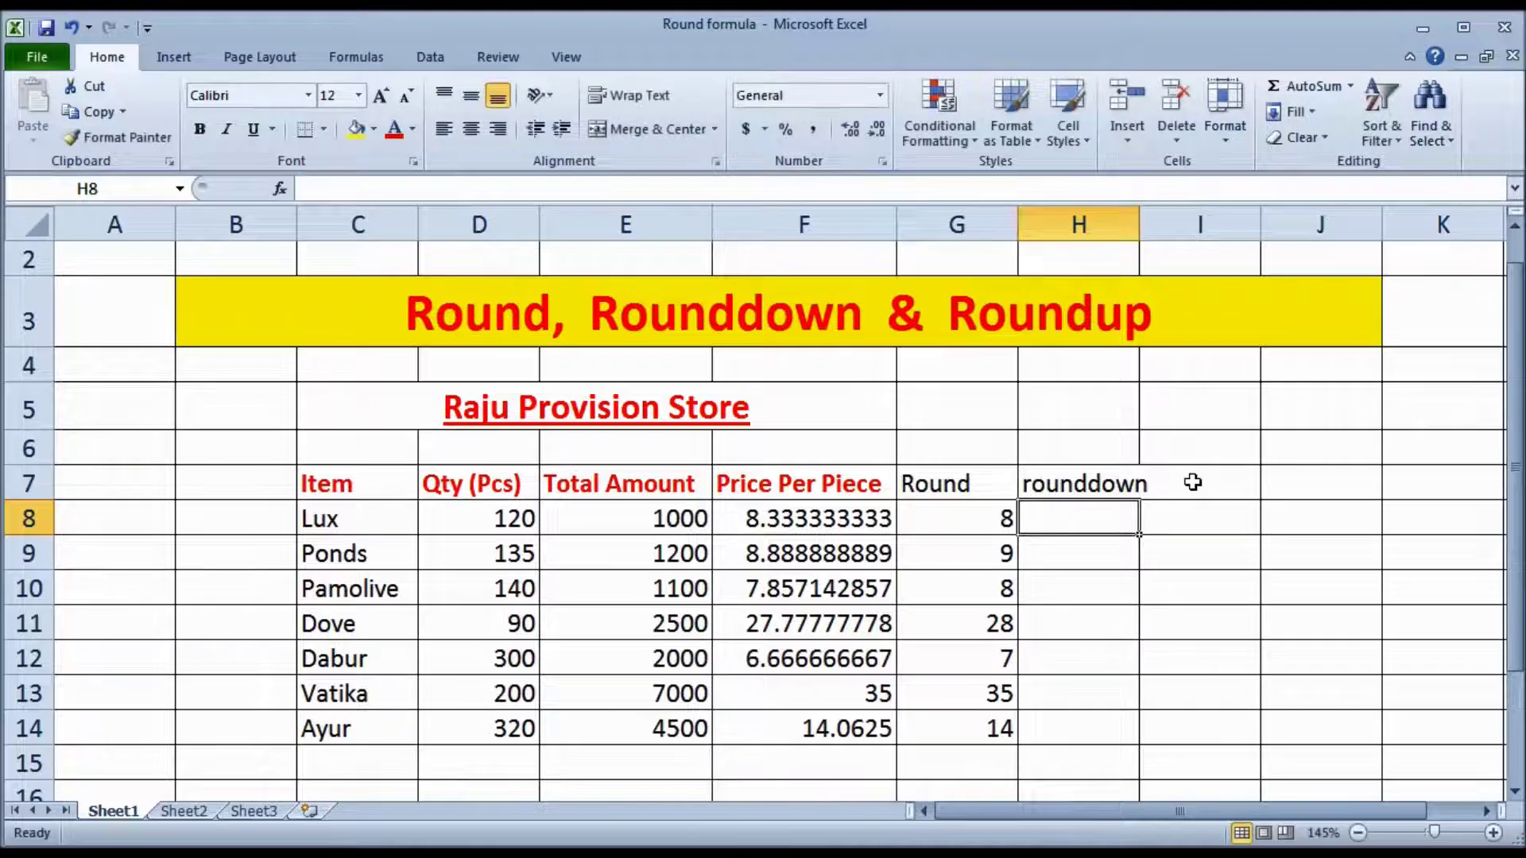
Fill H8 to H14 with =ROUNDDOWN(F8,2), starting from H8, and widen column H to fit its heading
text(=round)
key(Down)
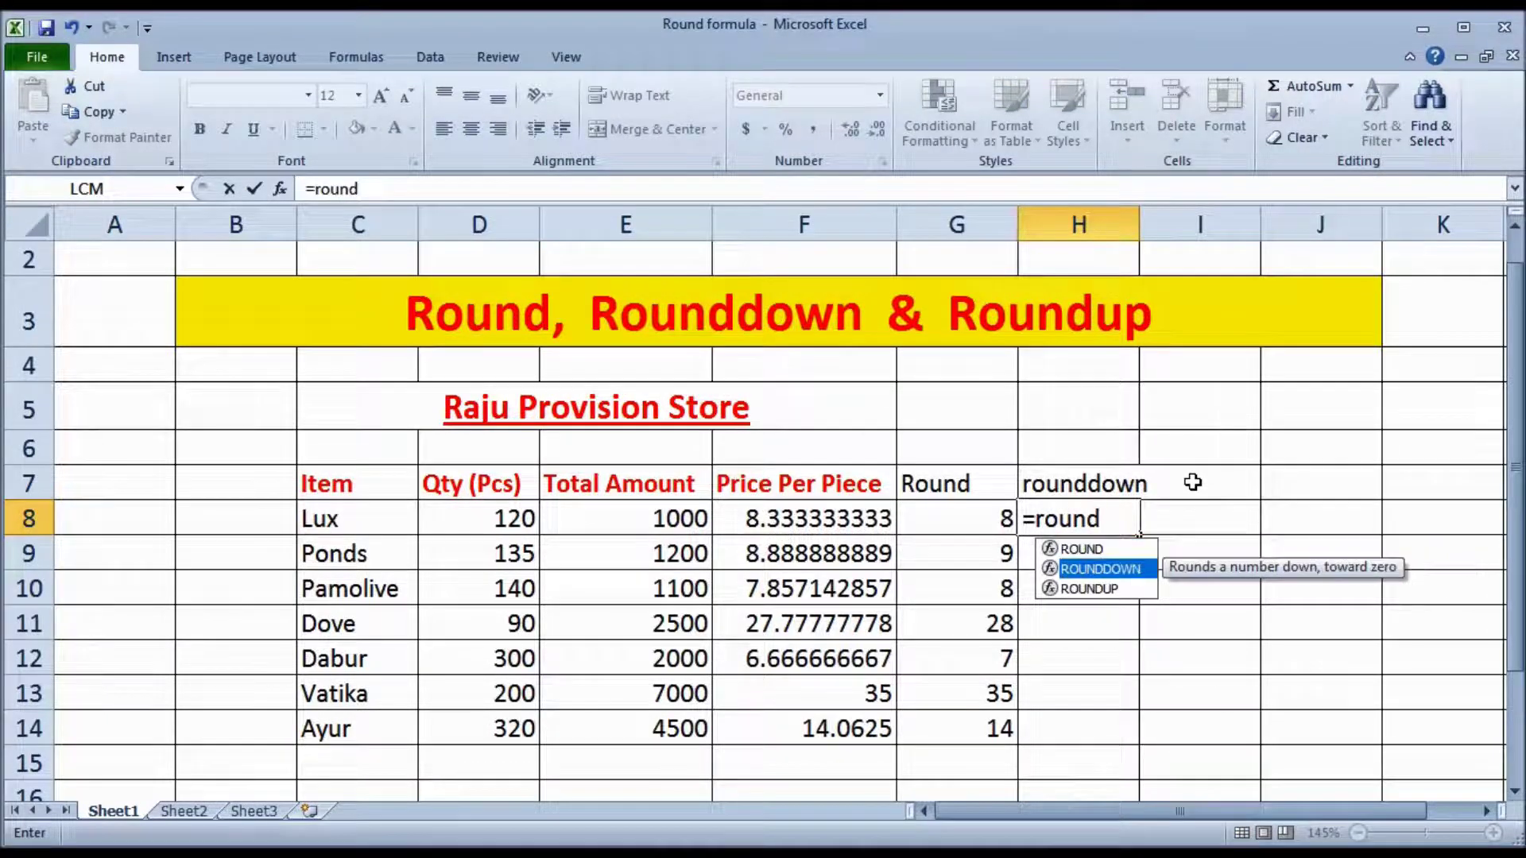
key(Tab)
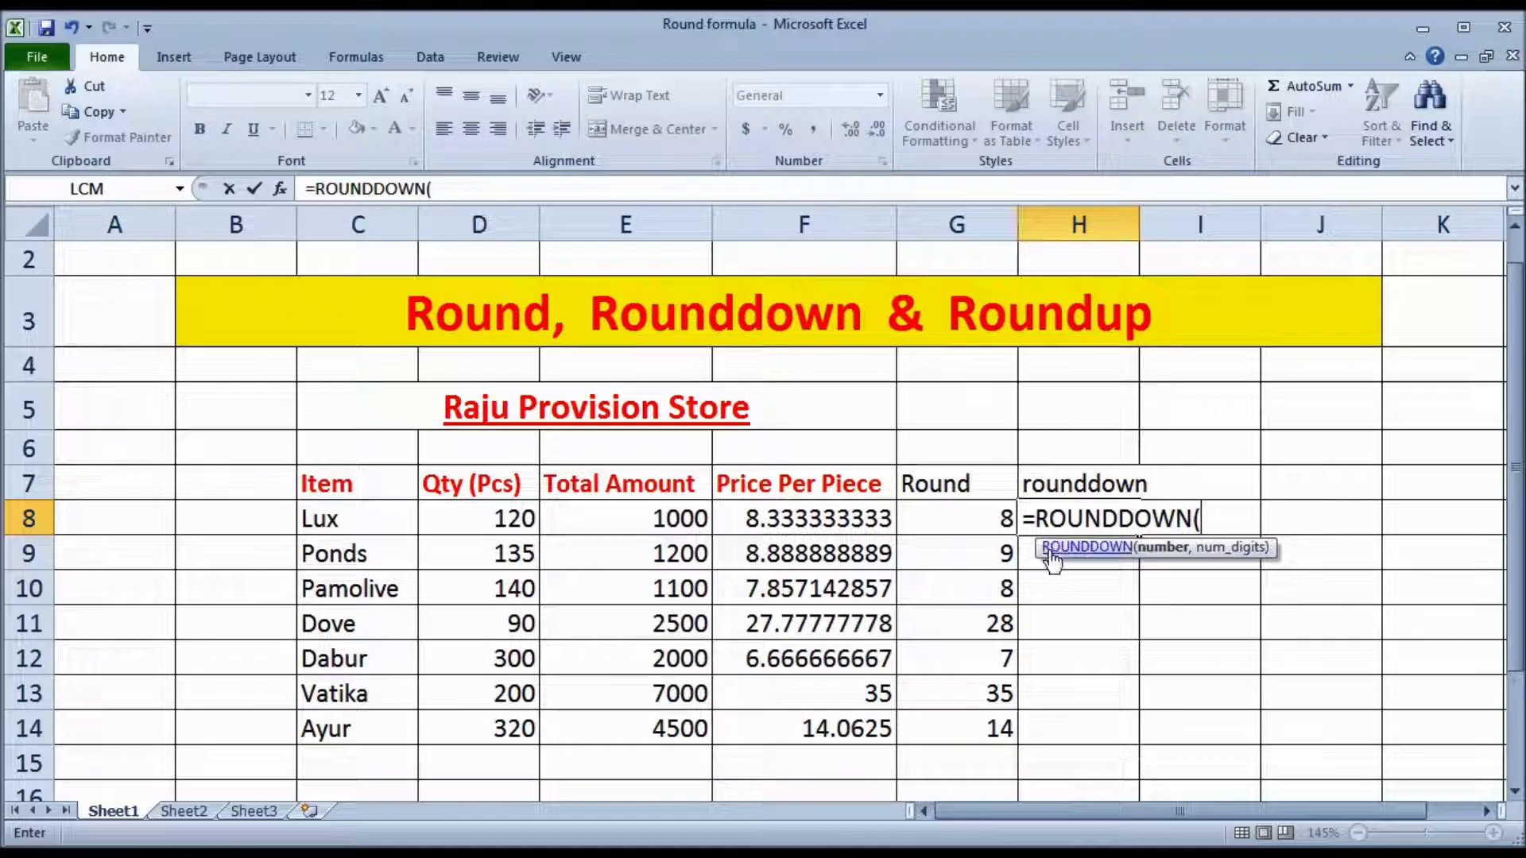
click(815, 517)
text(,2)
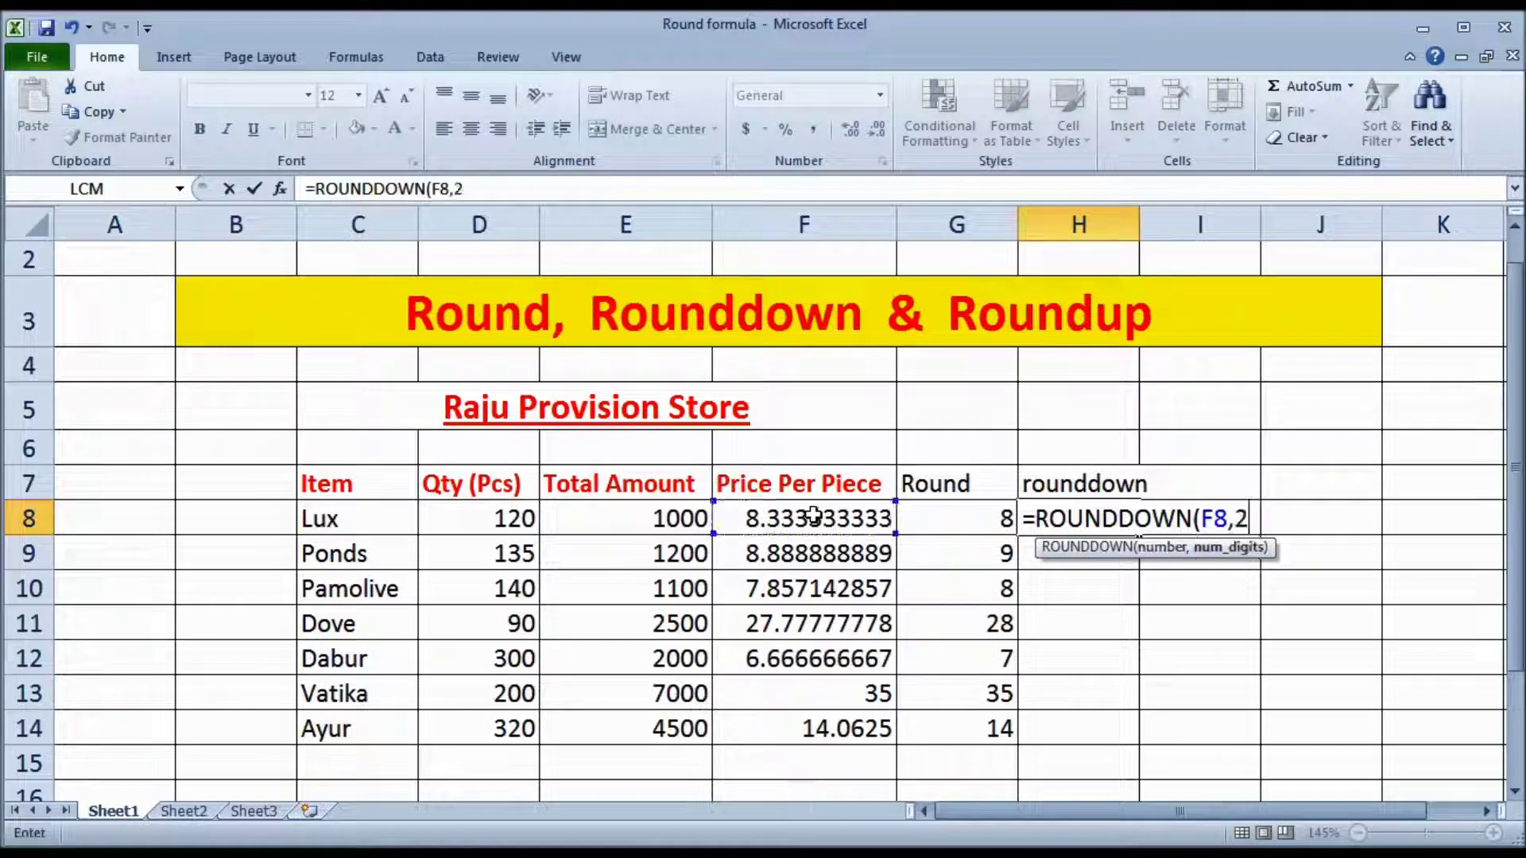
key(Return)
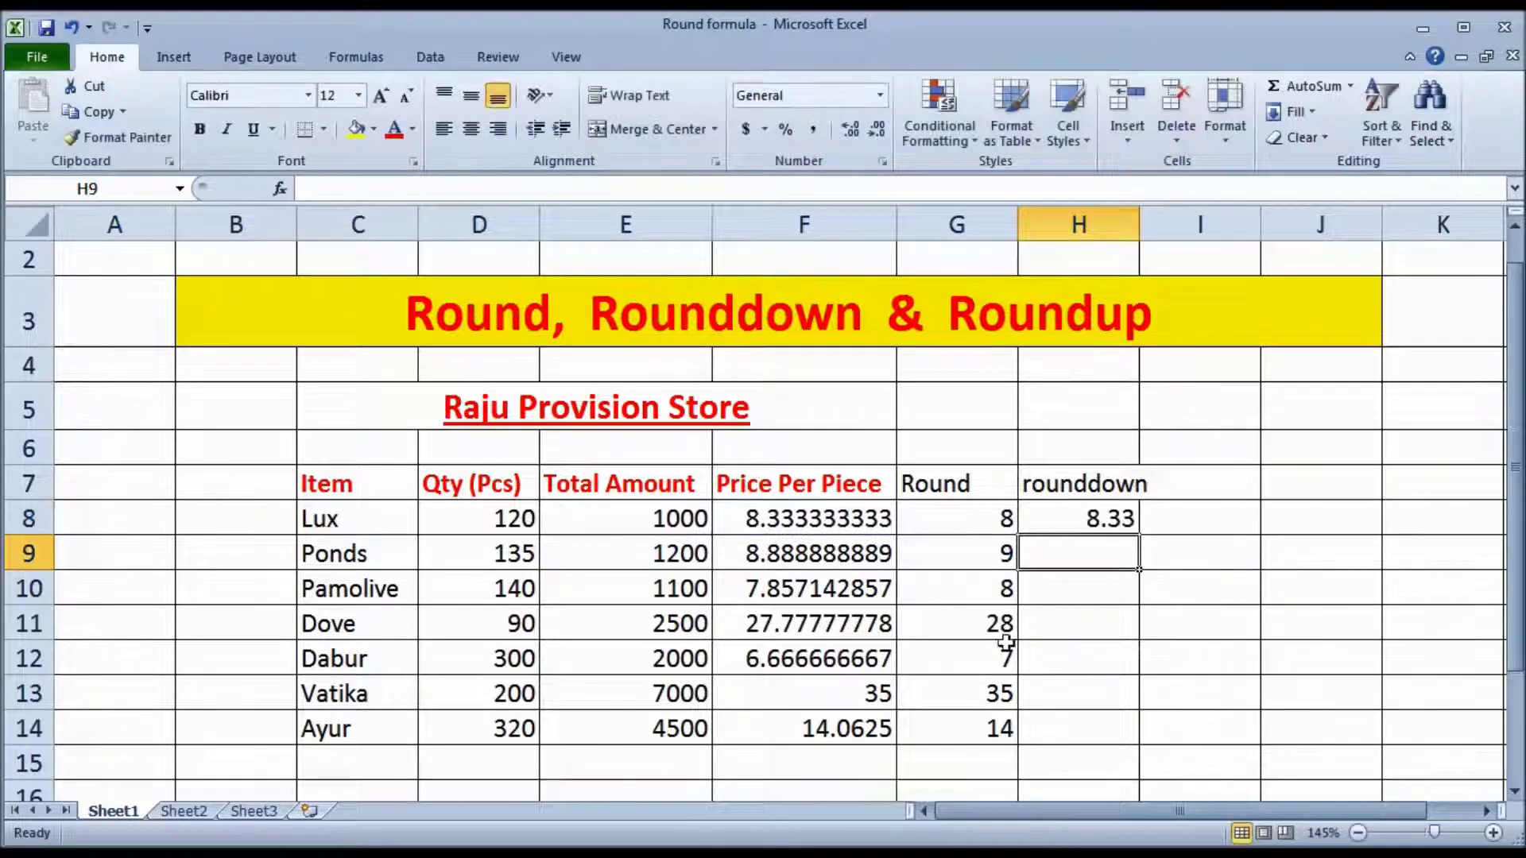
click(1082, 518)
drag(1139, 535, 1142, 728)
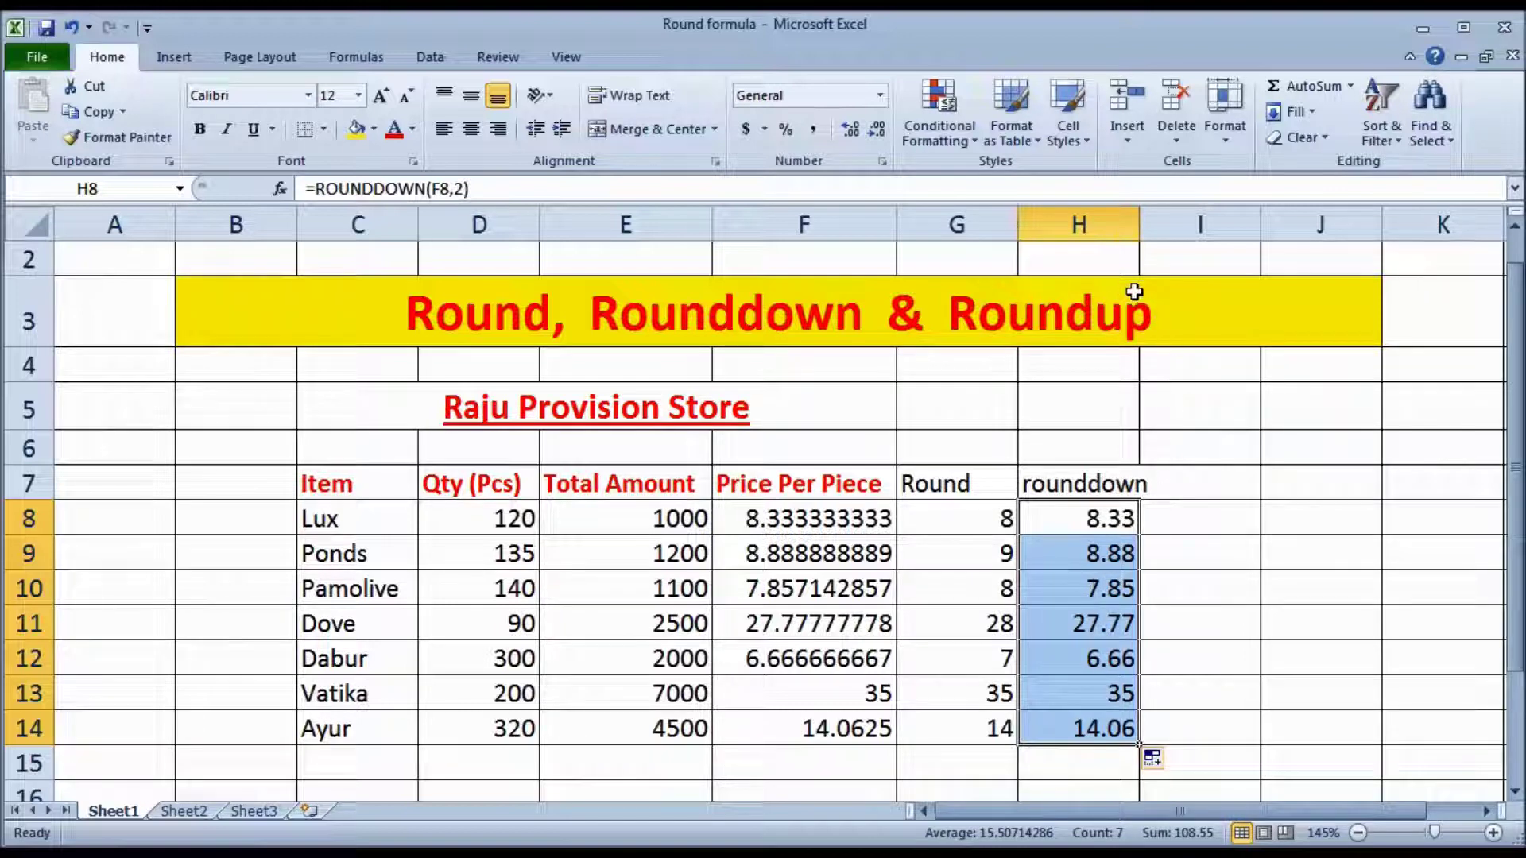
drag(1141, 223, 1154, 226)
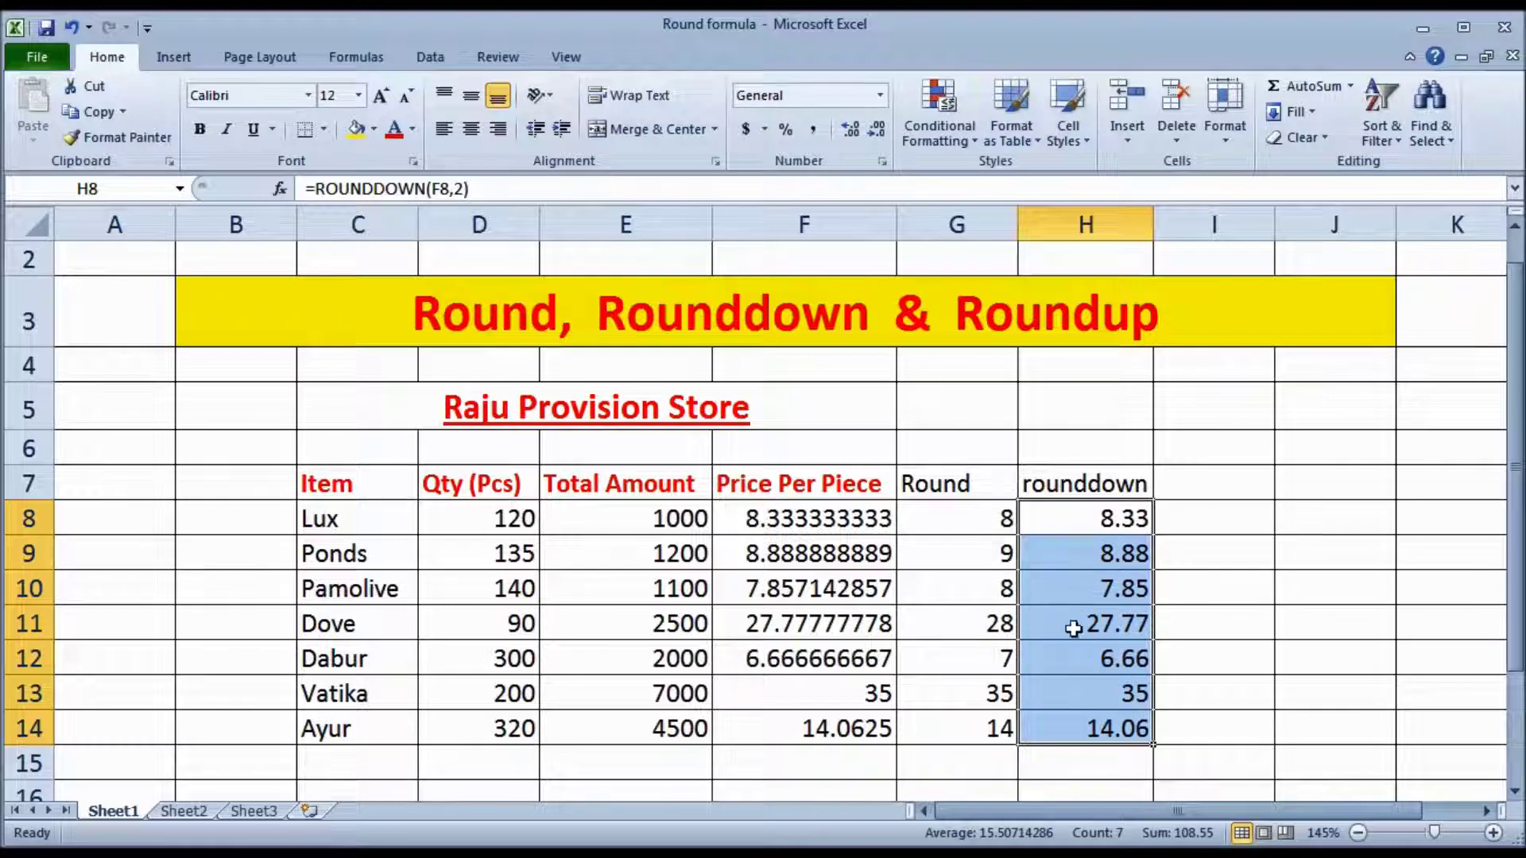
Change the G8 formula to =ROUND(F8,2) and fill it down to G14
click(1208, 484)
double_click(971, 520)
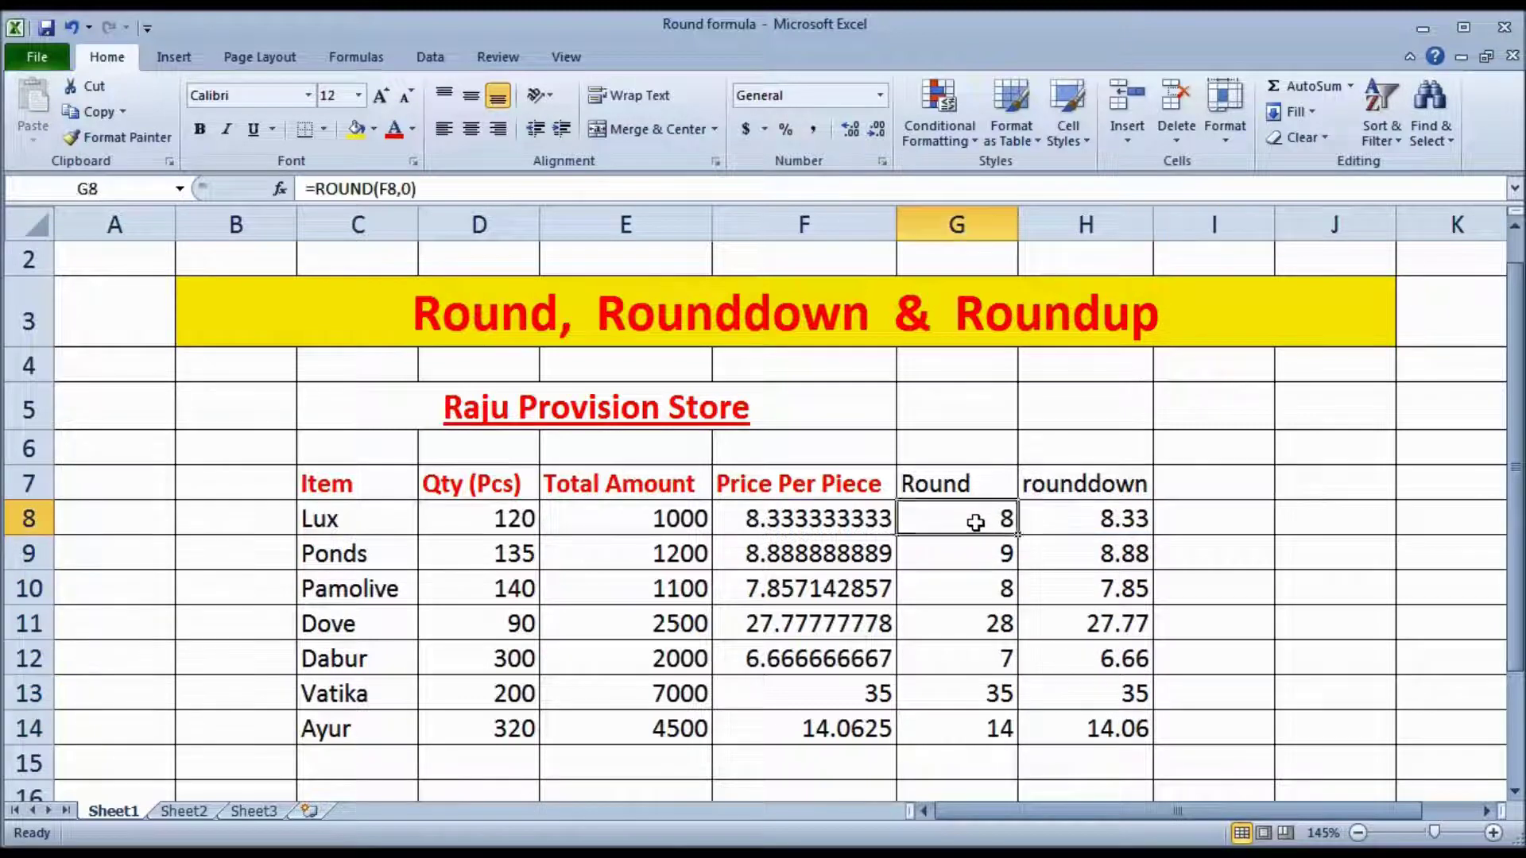
text(2)
key(Return)
click(1014, 520)
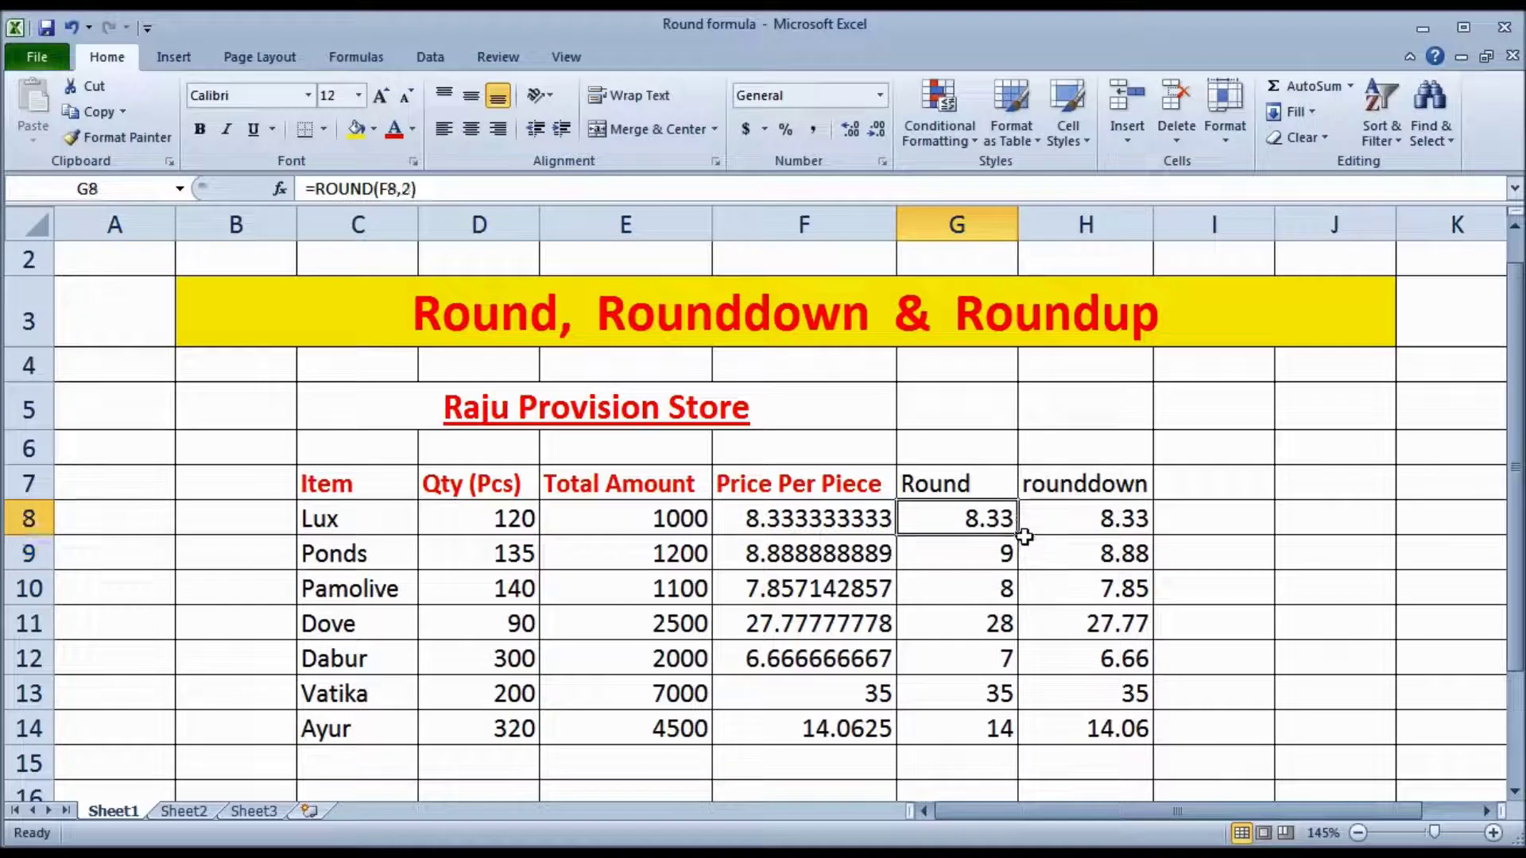
drag(1020, 539, 1007, 739)
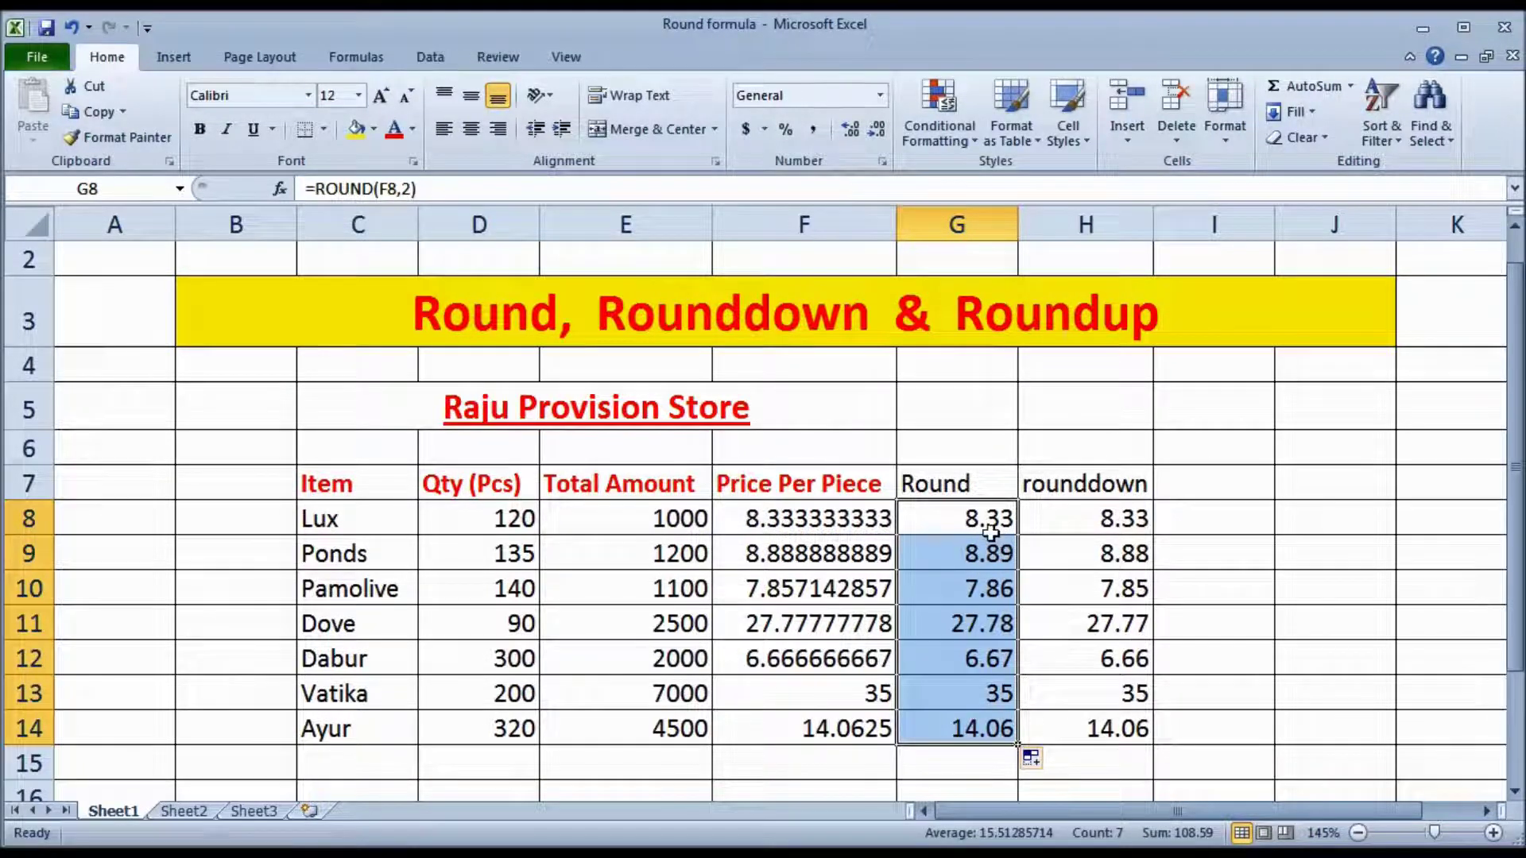
Make the heading cells G7 to I7 bold and enter the heading "roundup" in I7
click(1200, 484)
drag(938, 484, 1185, 477)
key(ctrl+b)
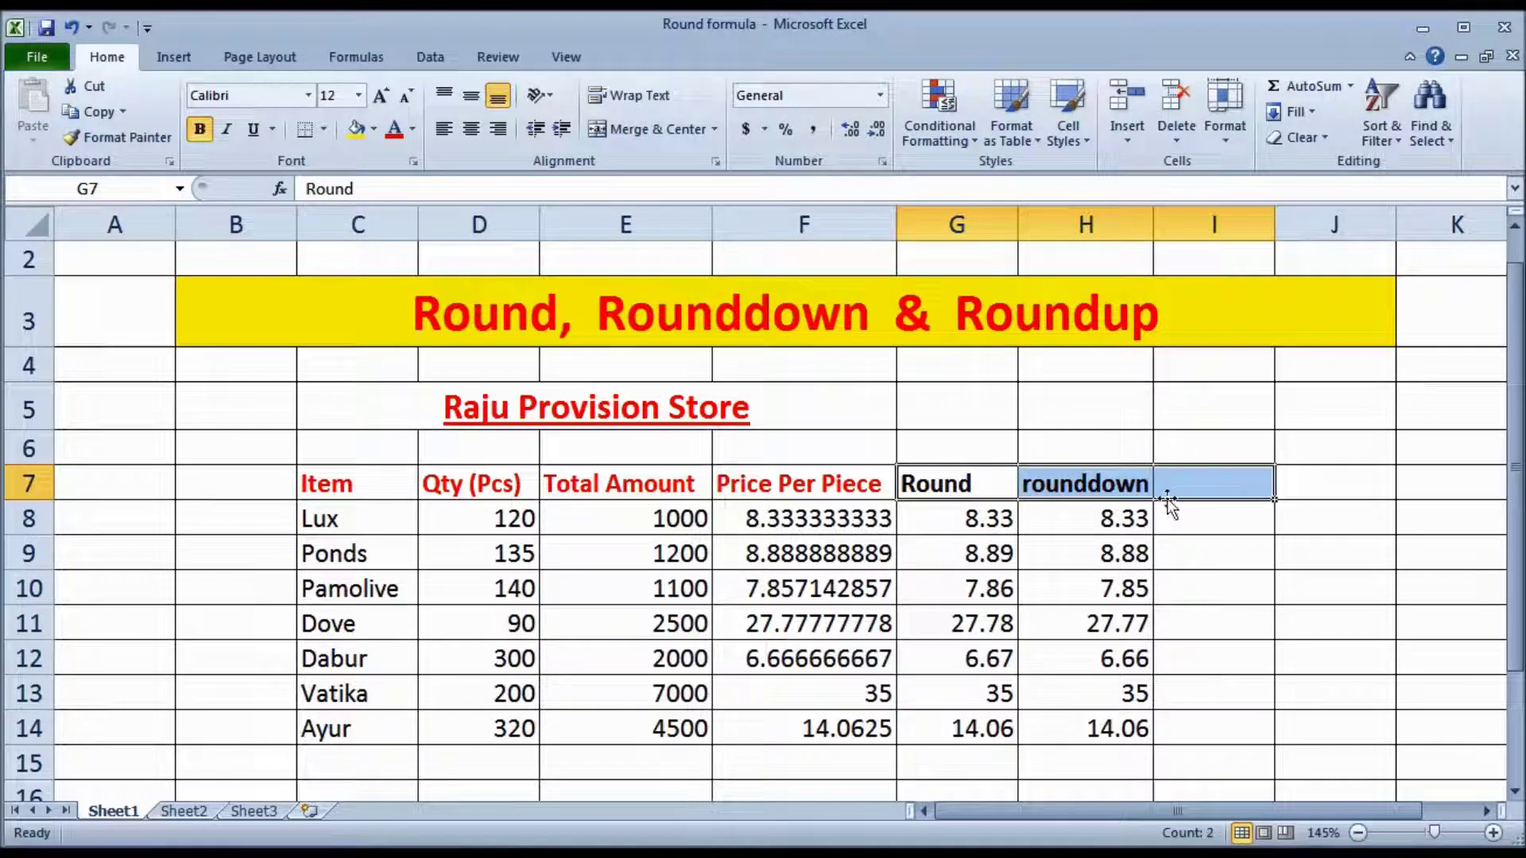
click(1203, 482)
text(roundup)
key(Return)
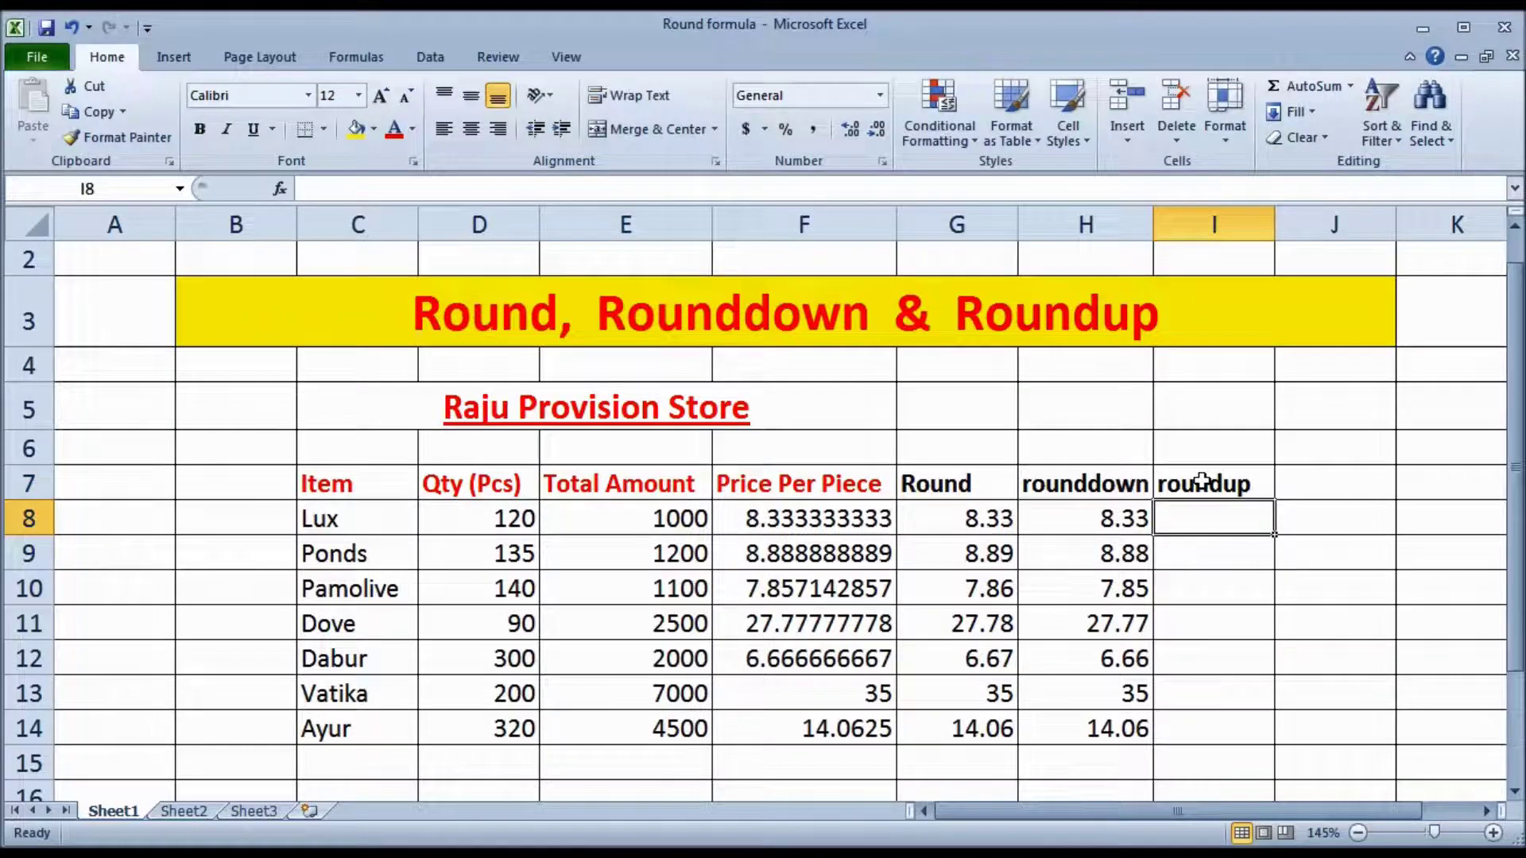
Enter =ROUNDUP(F8,2) in I8 and fill it down to I14
text(=rou)
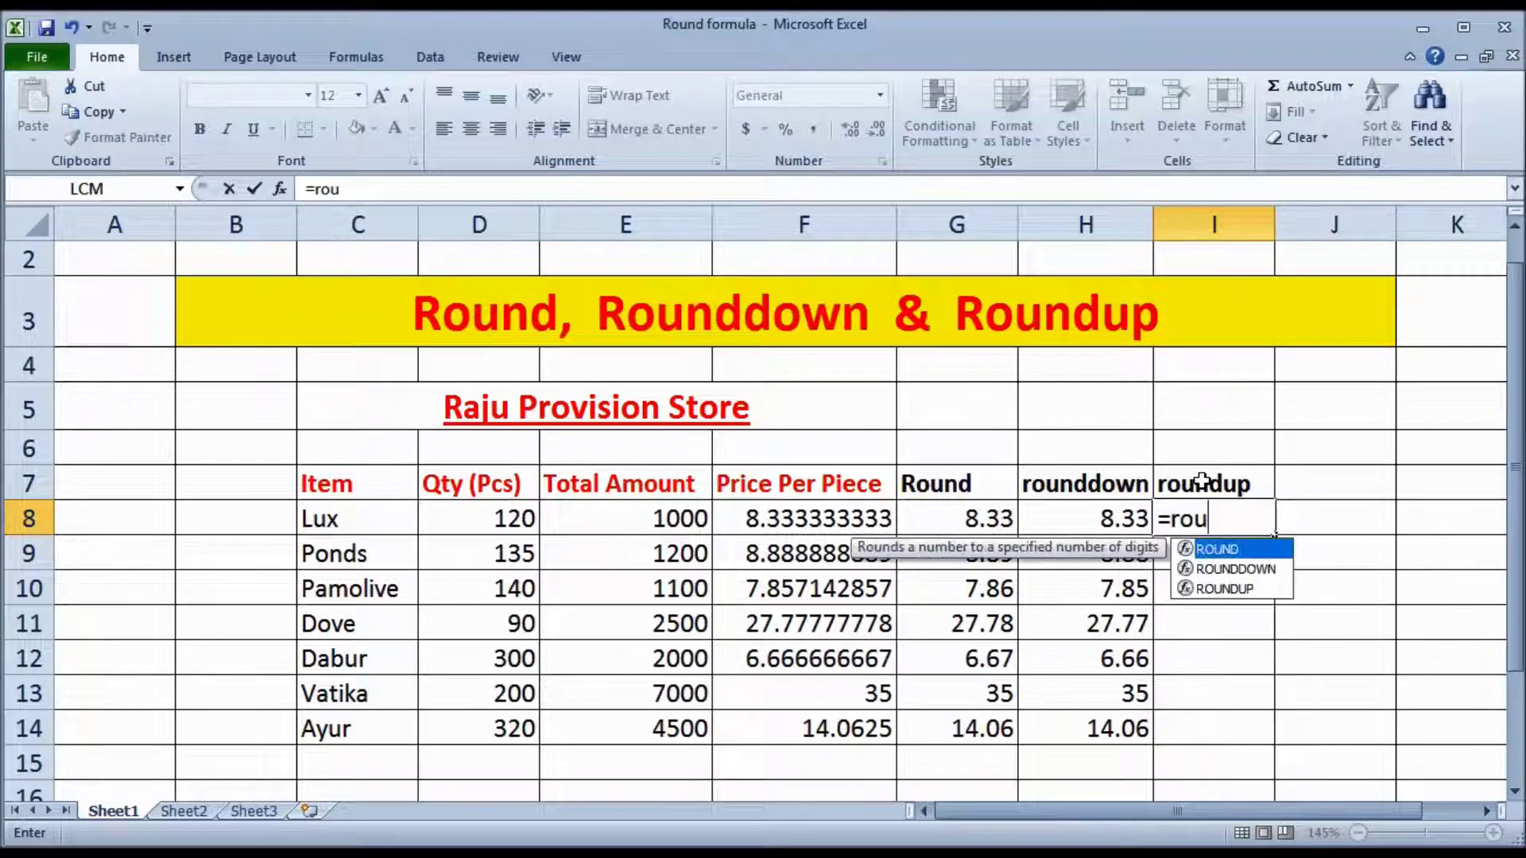
key(Down)
key(Down)
key(Tab)
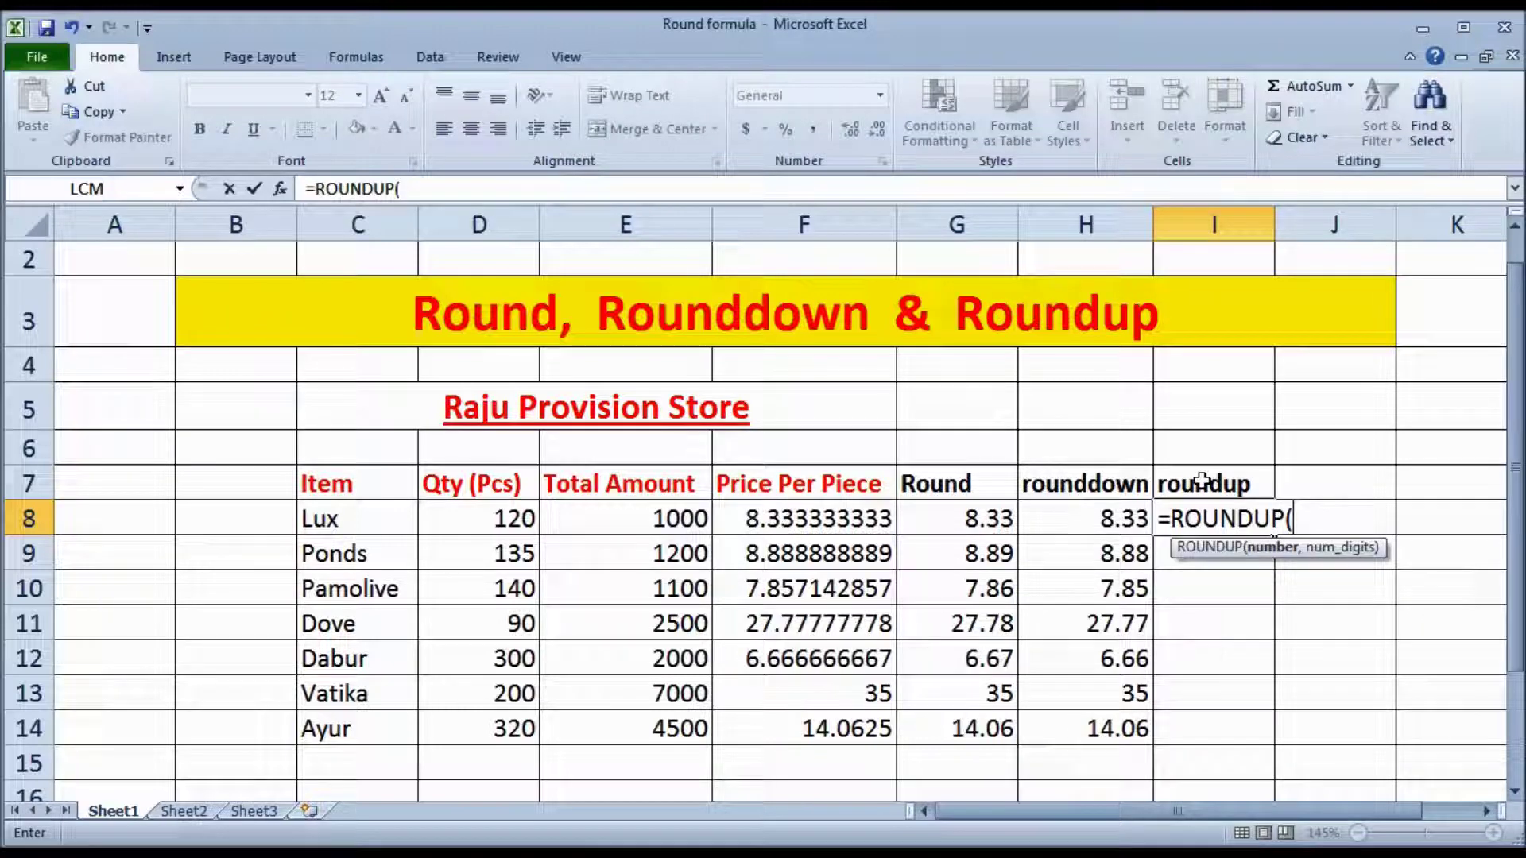
click(787, 519)
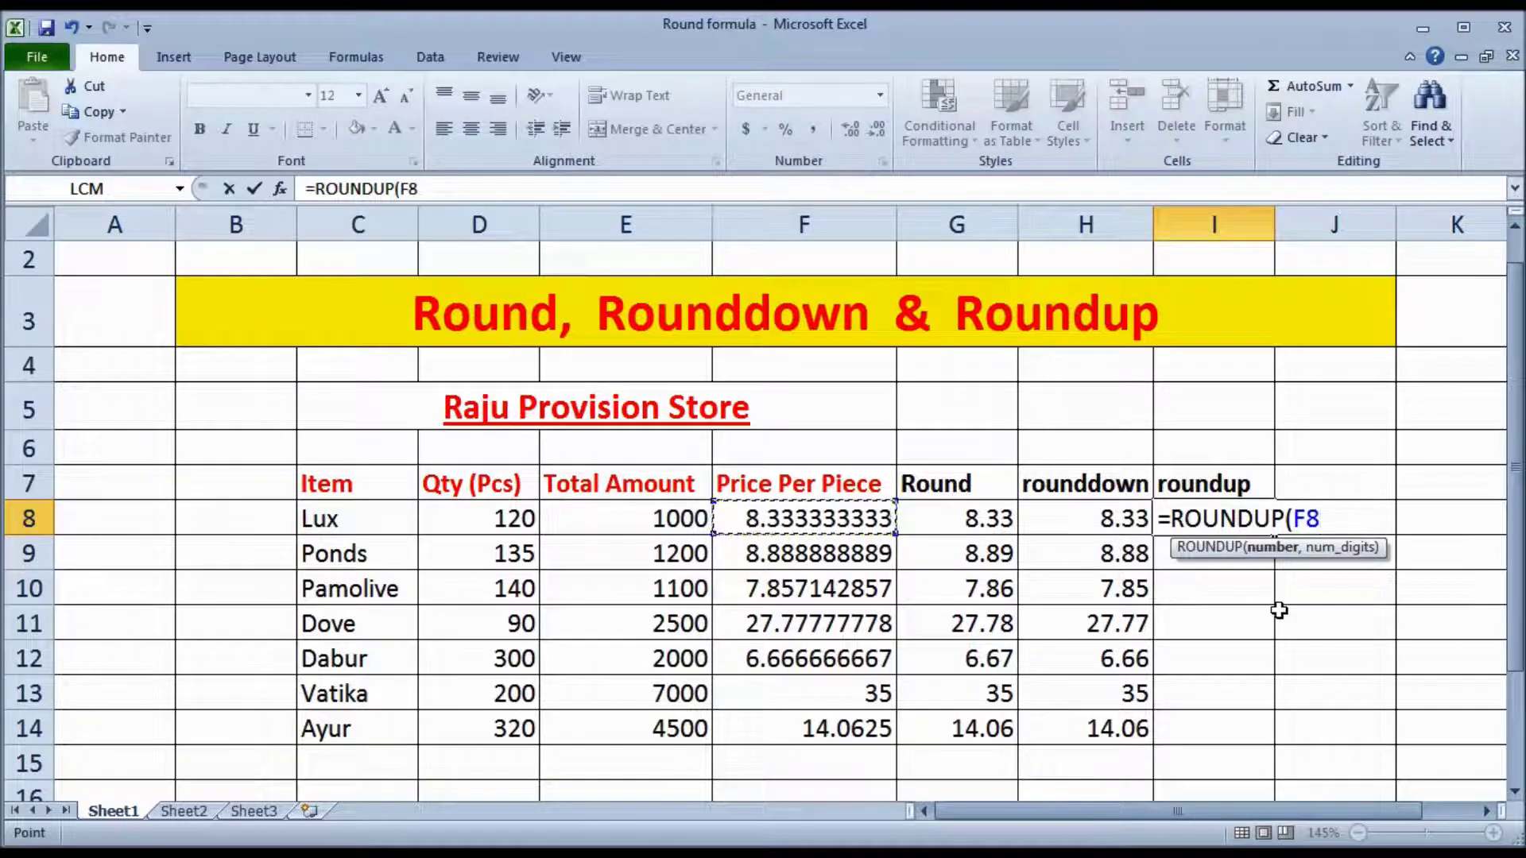
text(,2)
key(Return)
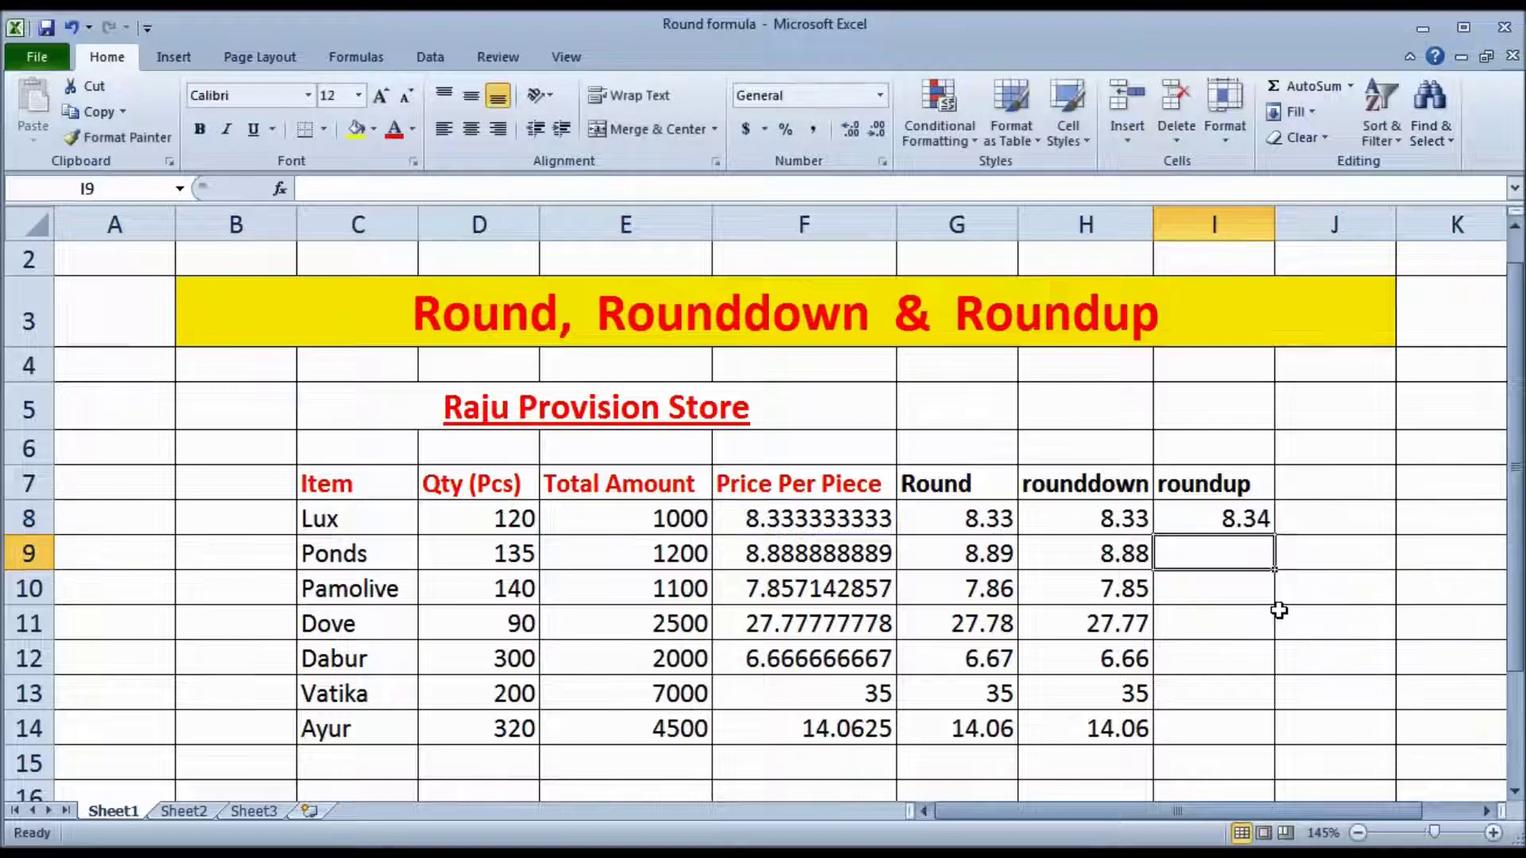
click(1238, 530)
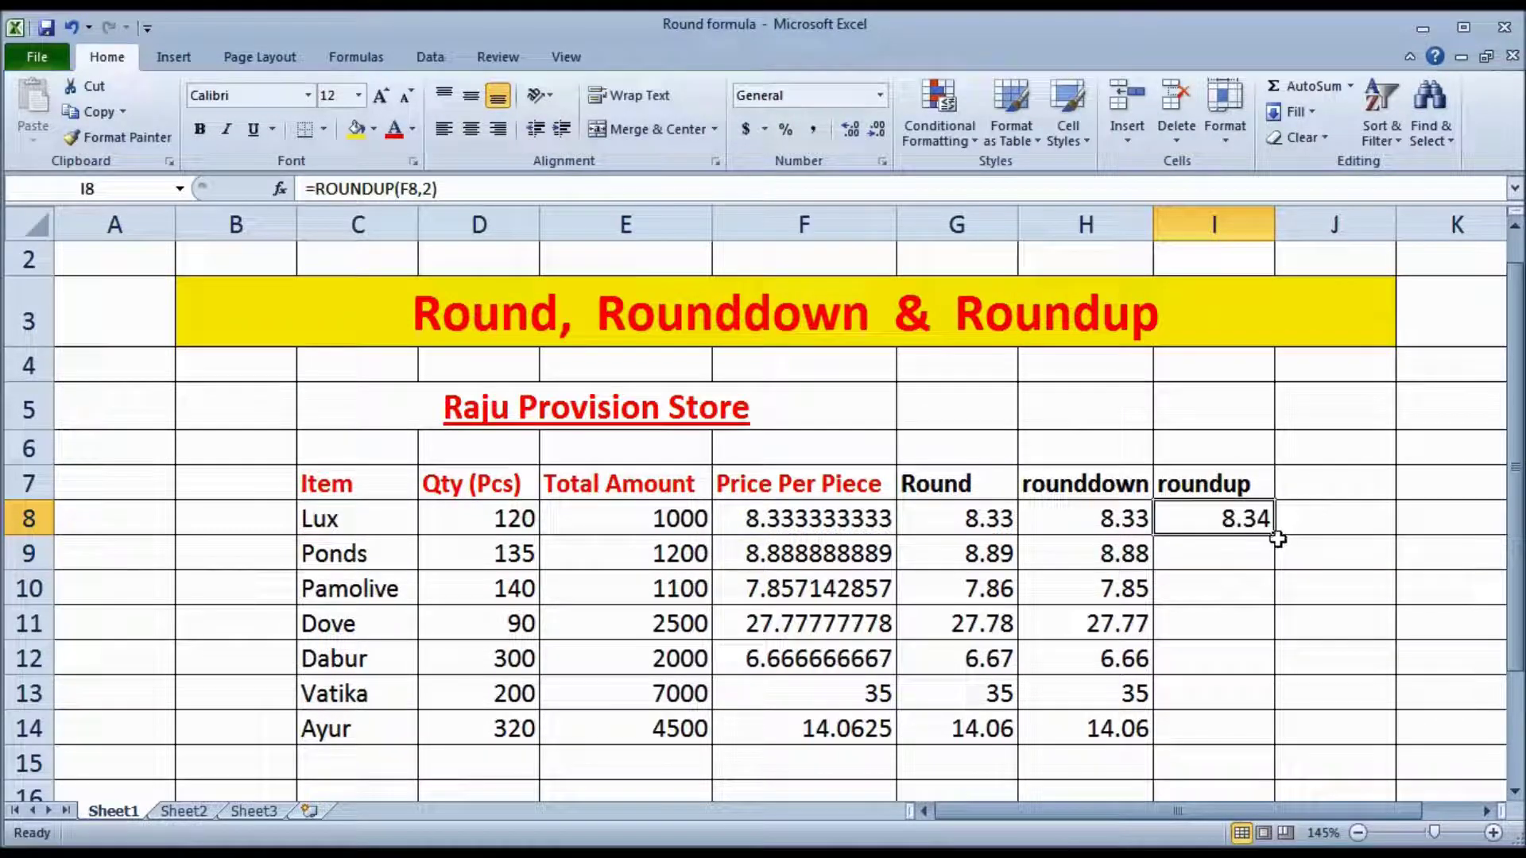
drag(1274, 535, 1266, 739)
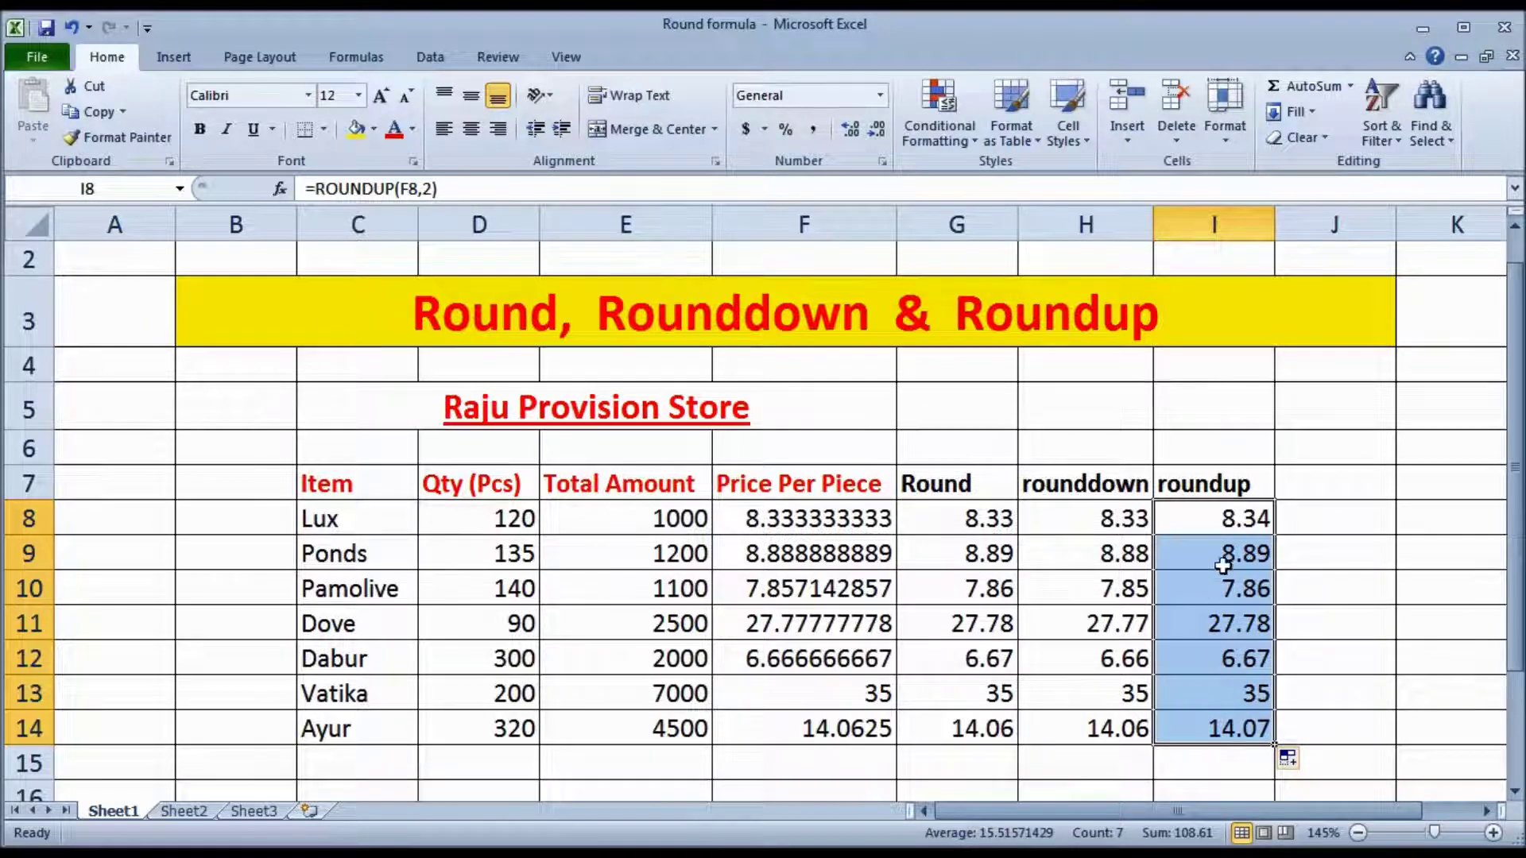
Change the I8 formula to =ROUNDUP(F8,0) and fill it down to I14
double_click(1237, 521)
double_click(1340, 521)
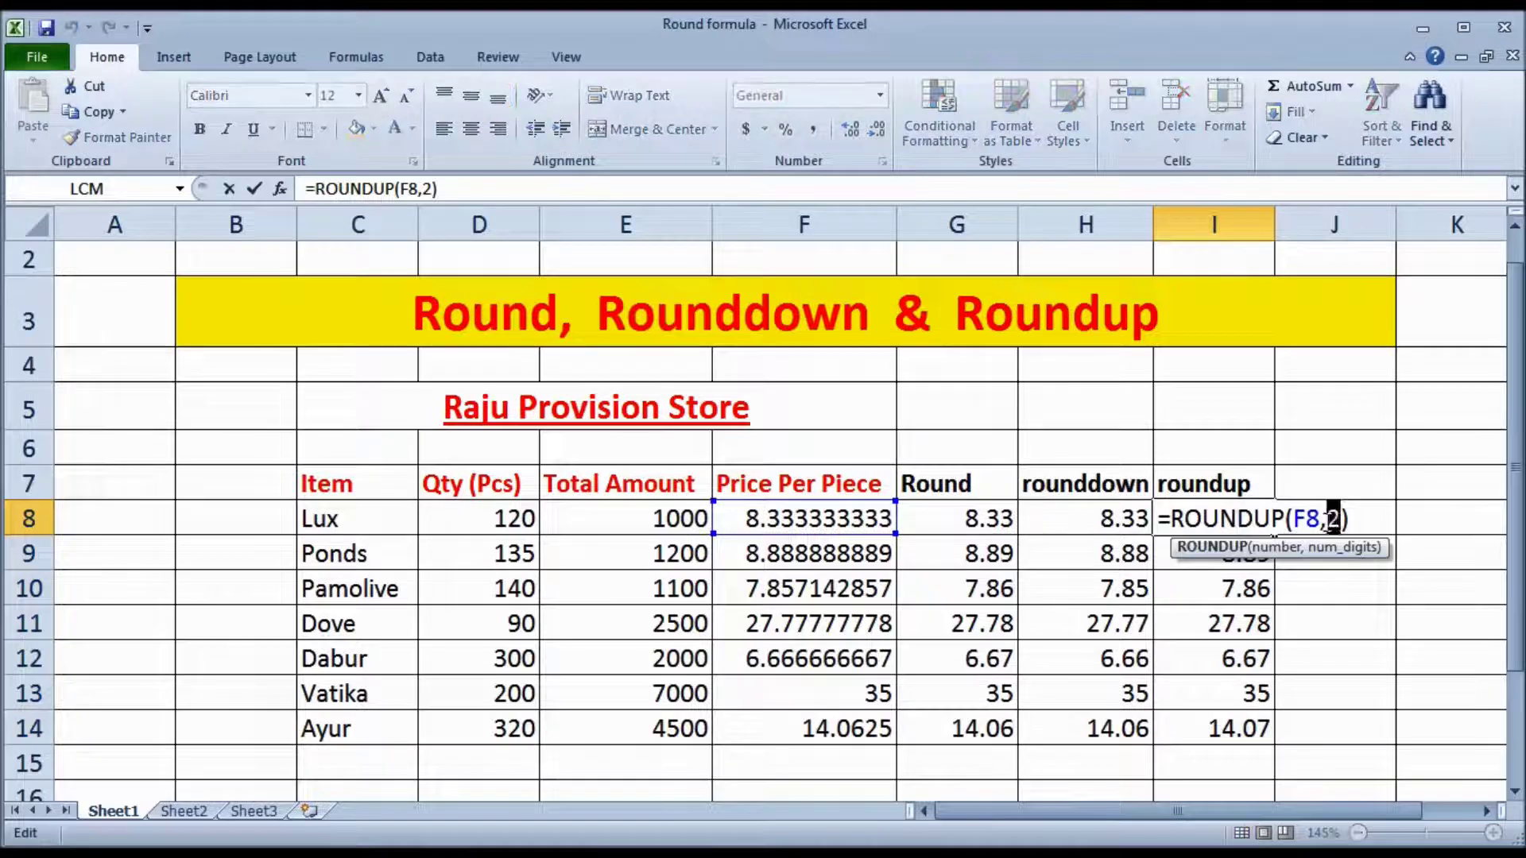
text(0)
key(Return)
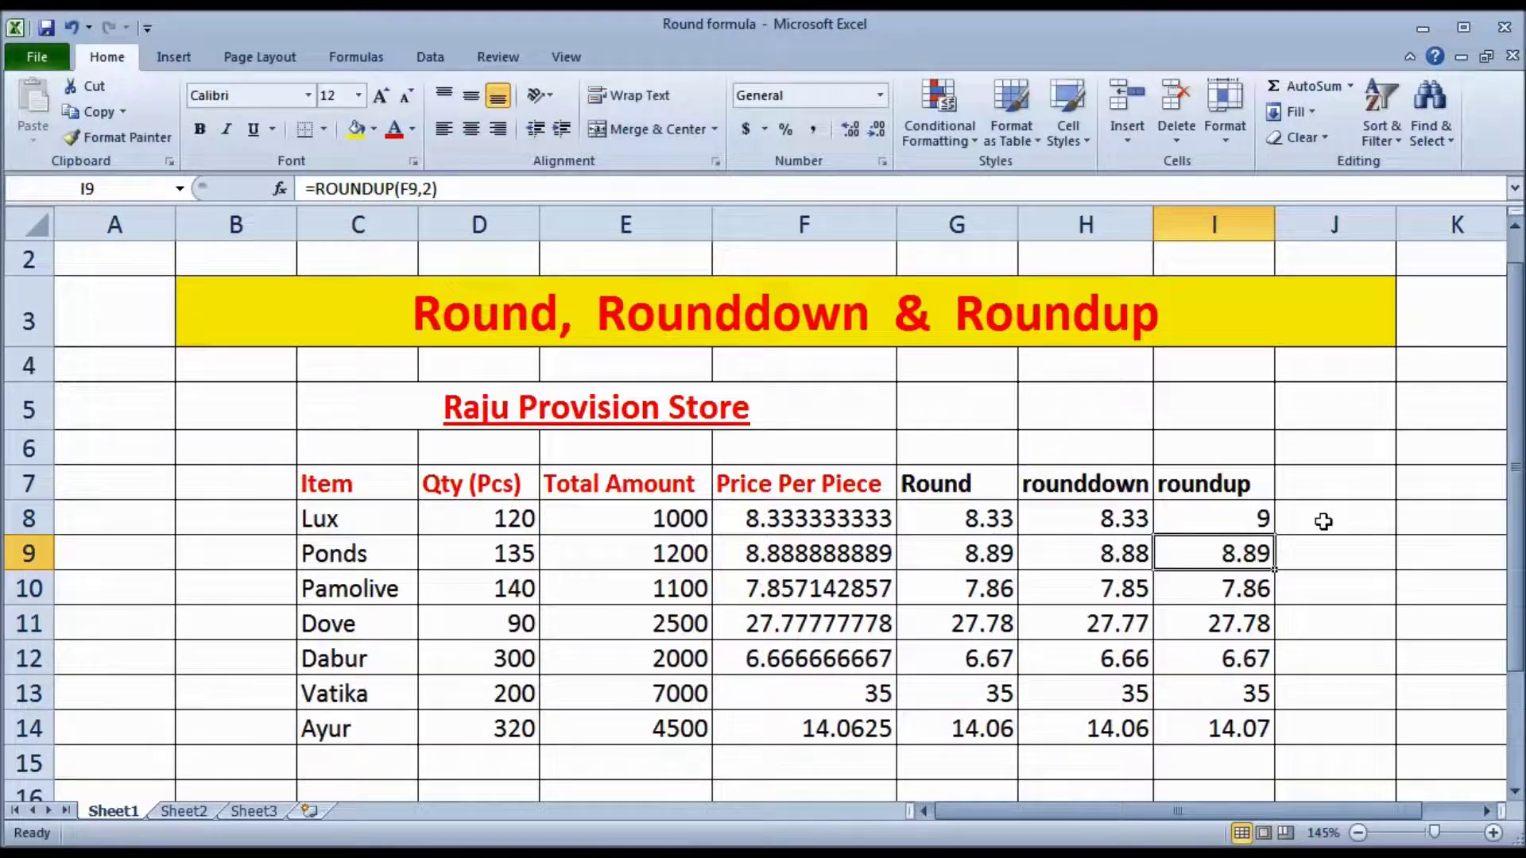
click(1262, 524)
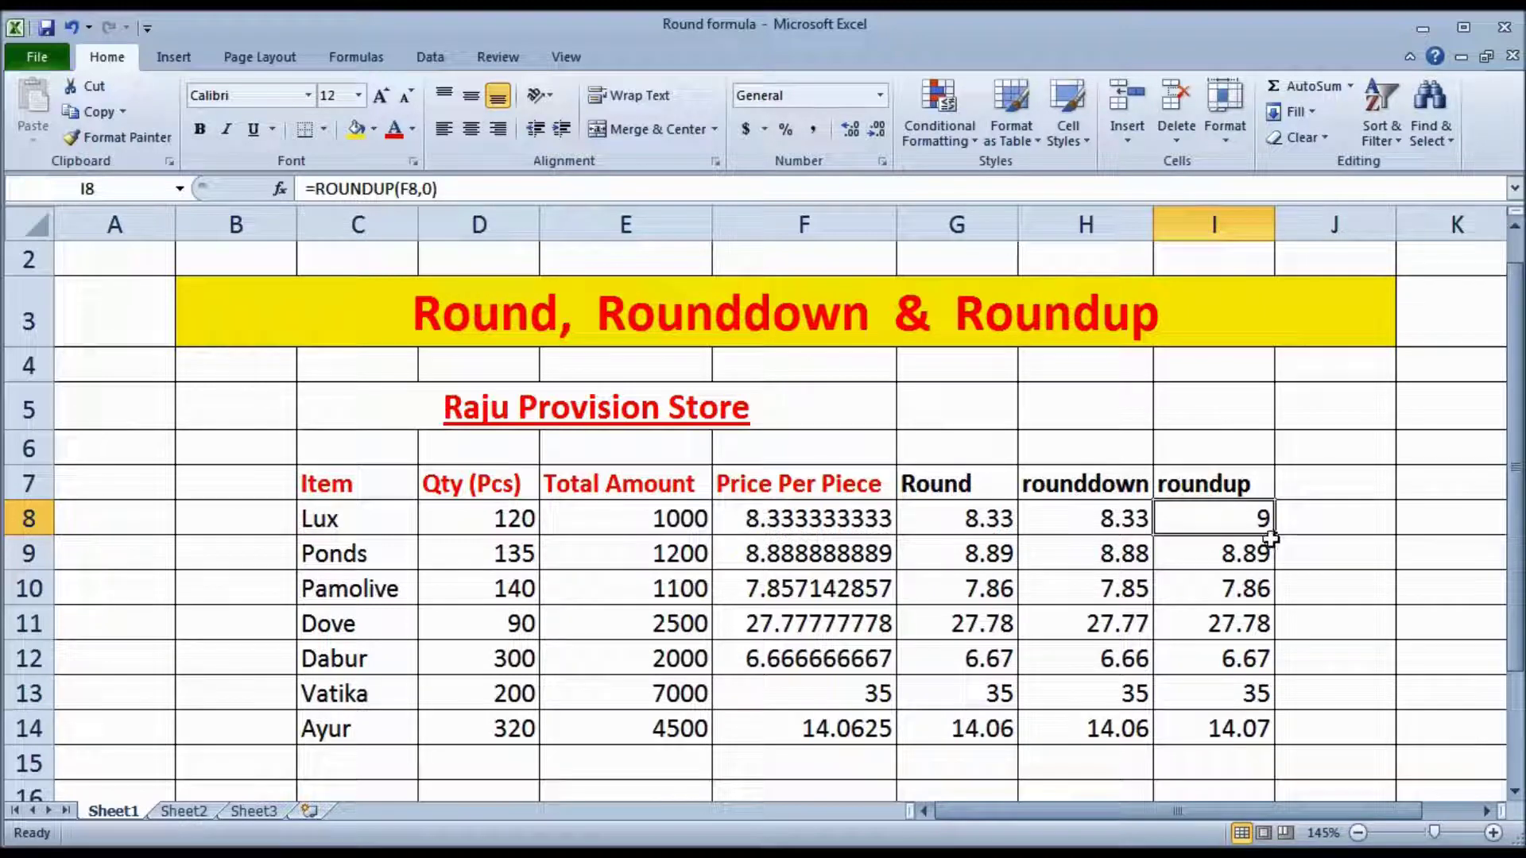
drag(1276, 538, 1263, 732)
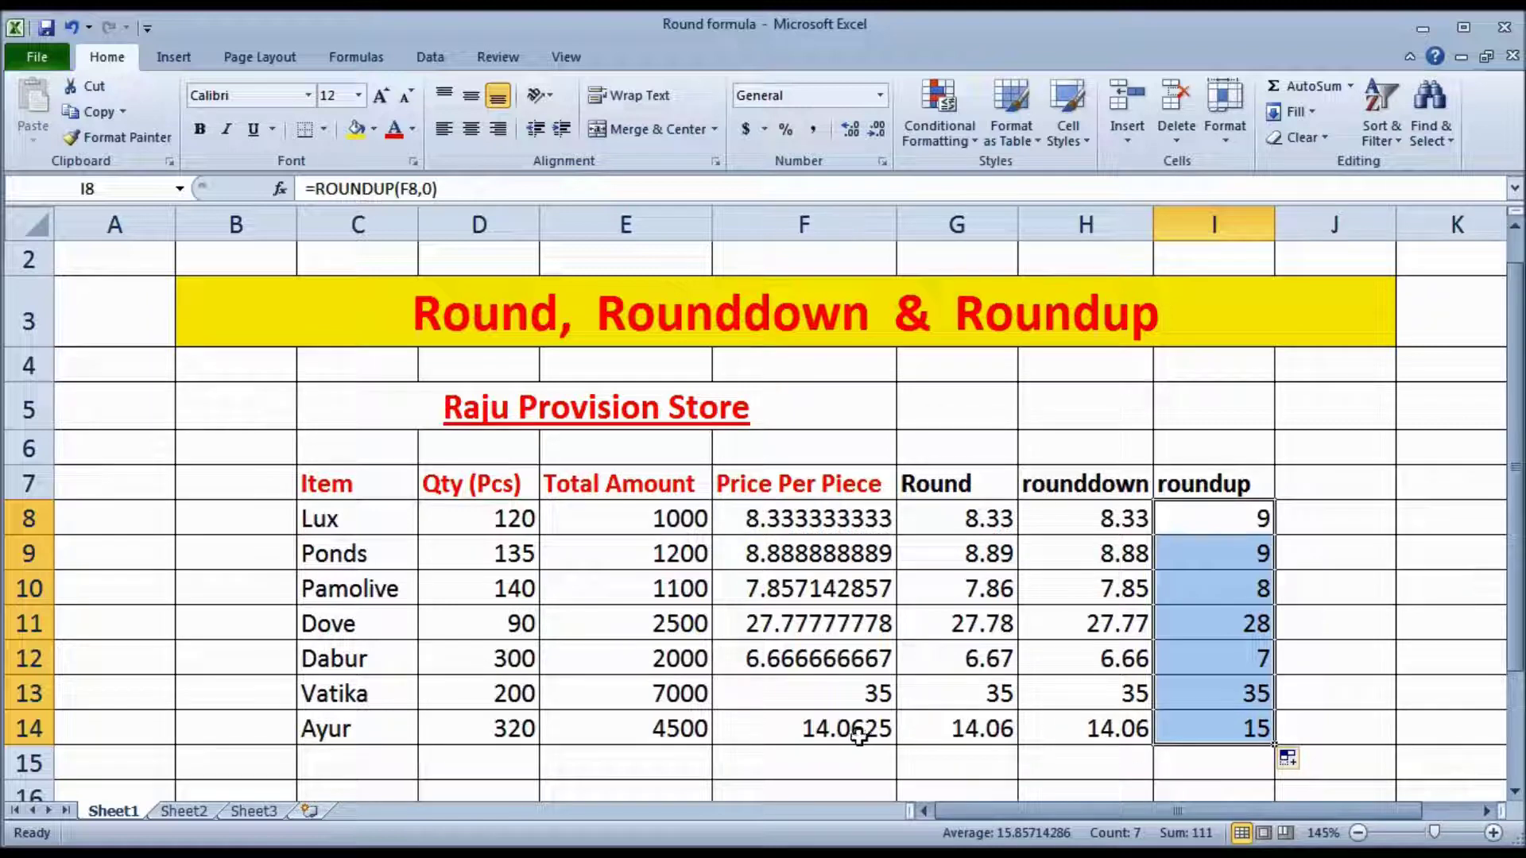
Change the I8 formula to =ROUNDUP(F8,1) and fill it down to I14
click(1236, 733)
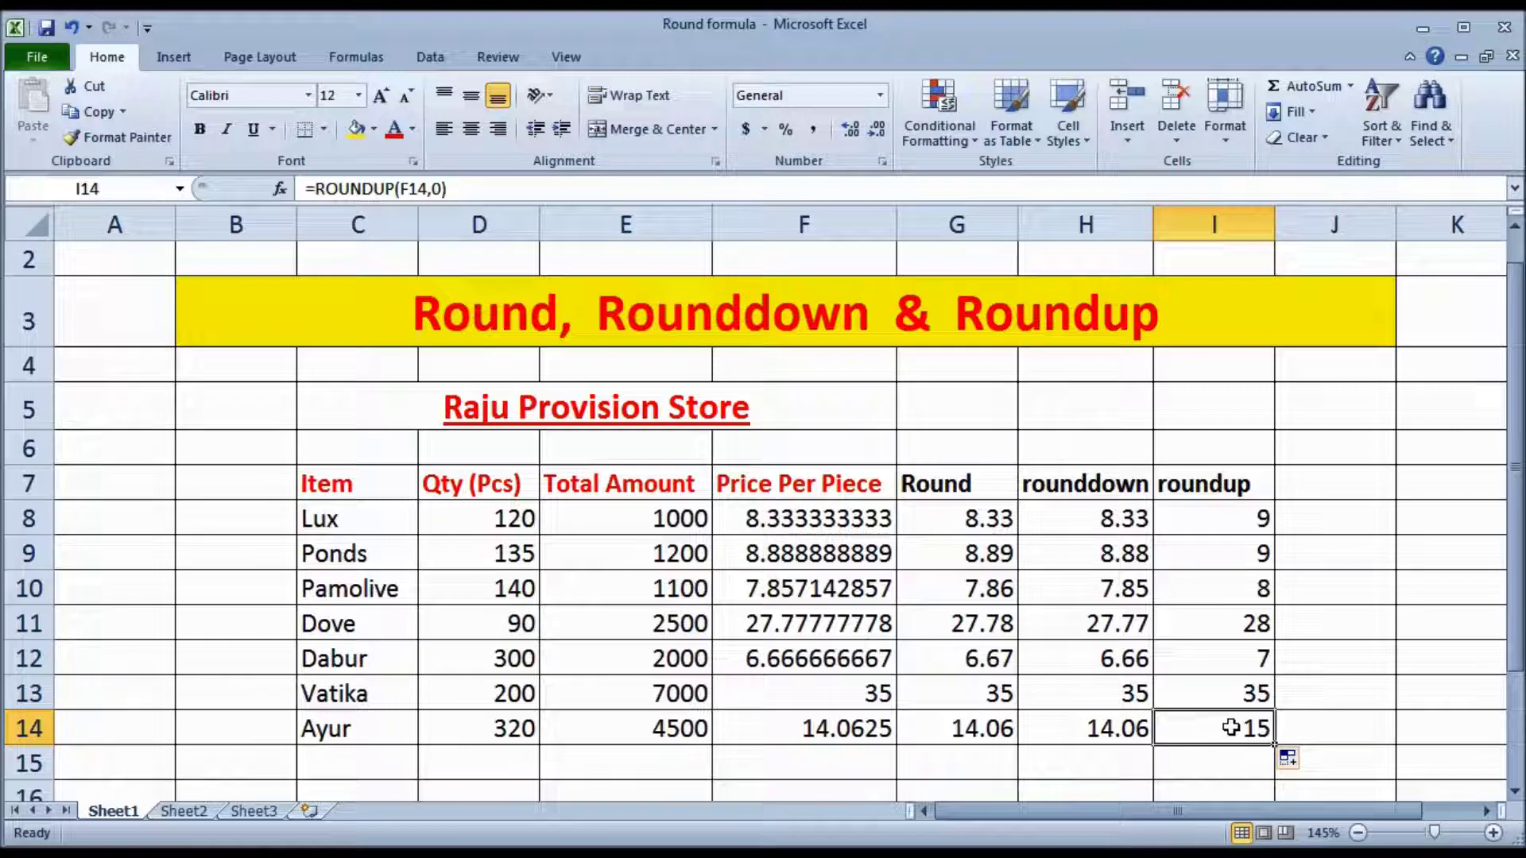
double_click(1238, 518)
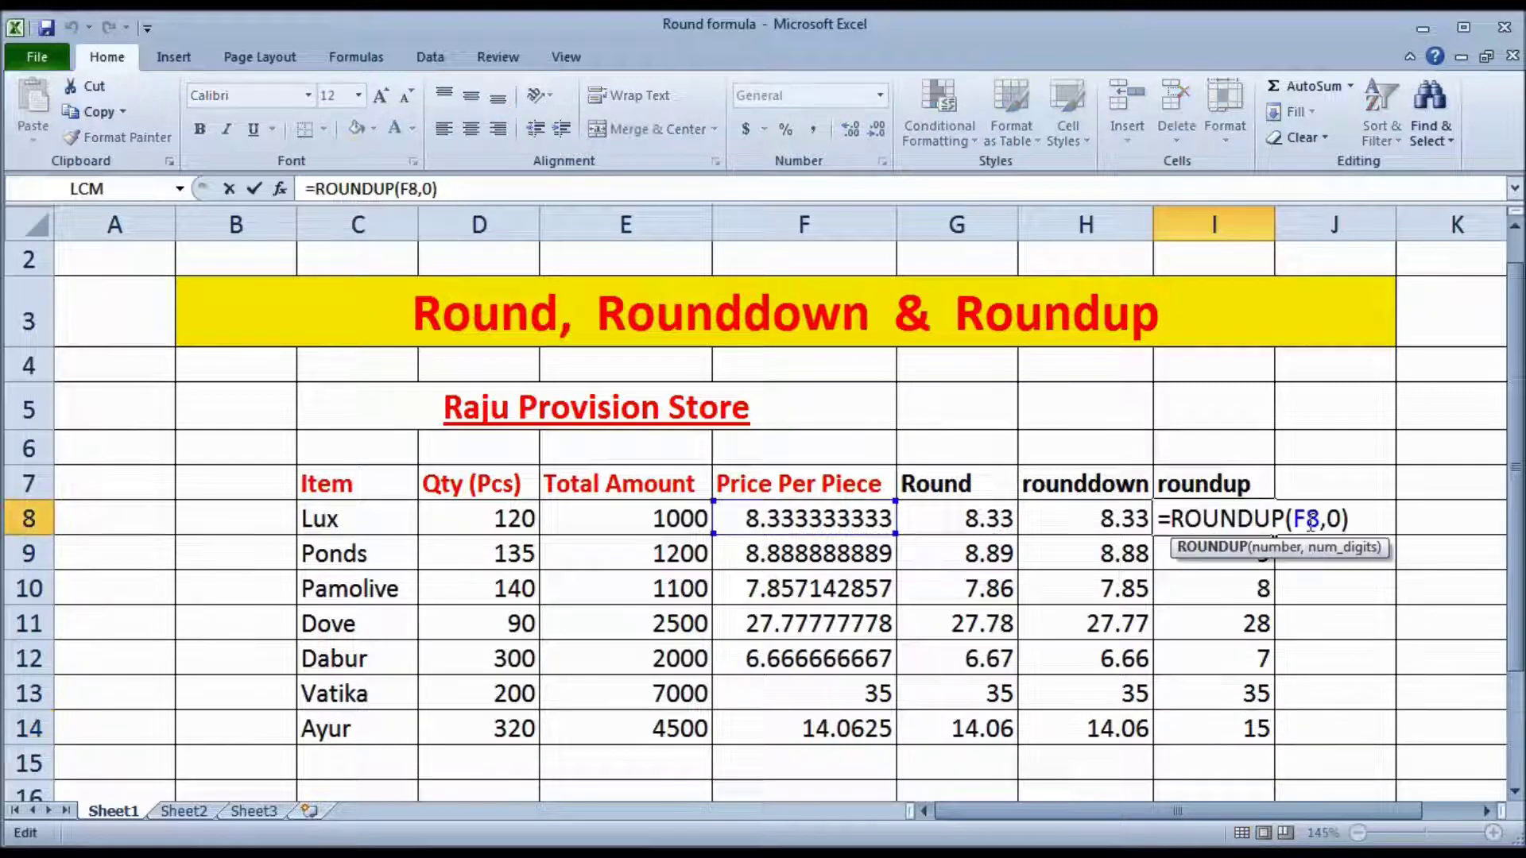
double_click(1336, 519)
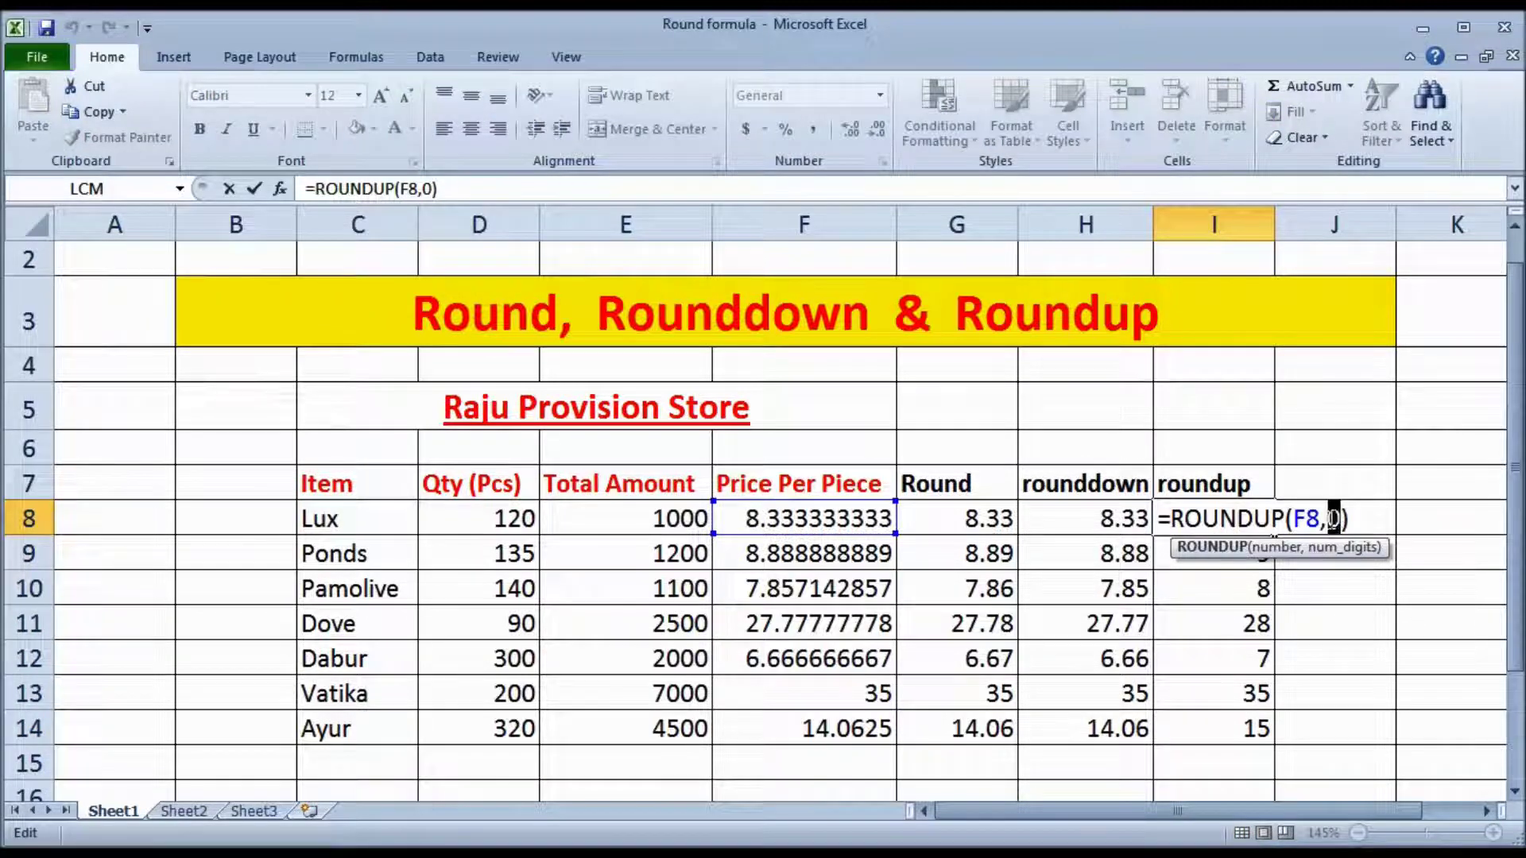
text(1)
key(Return)
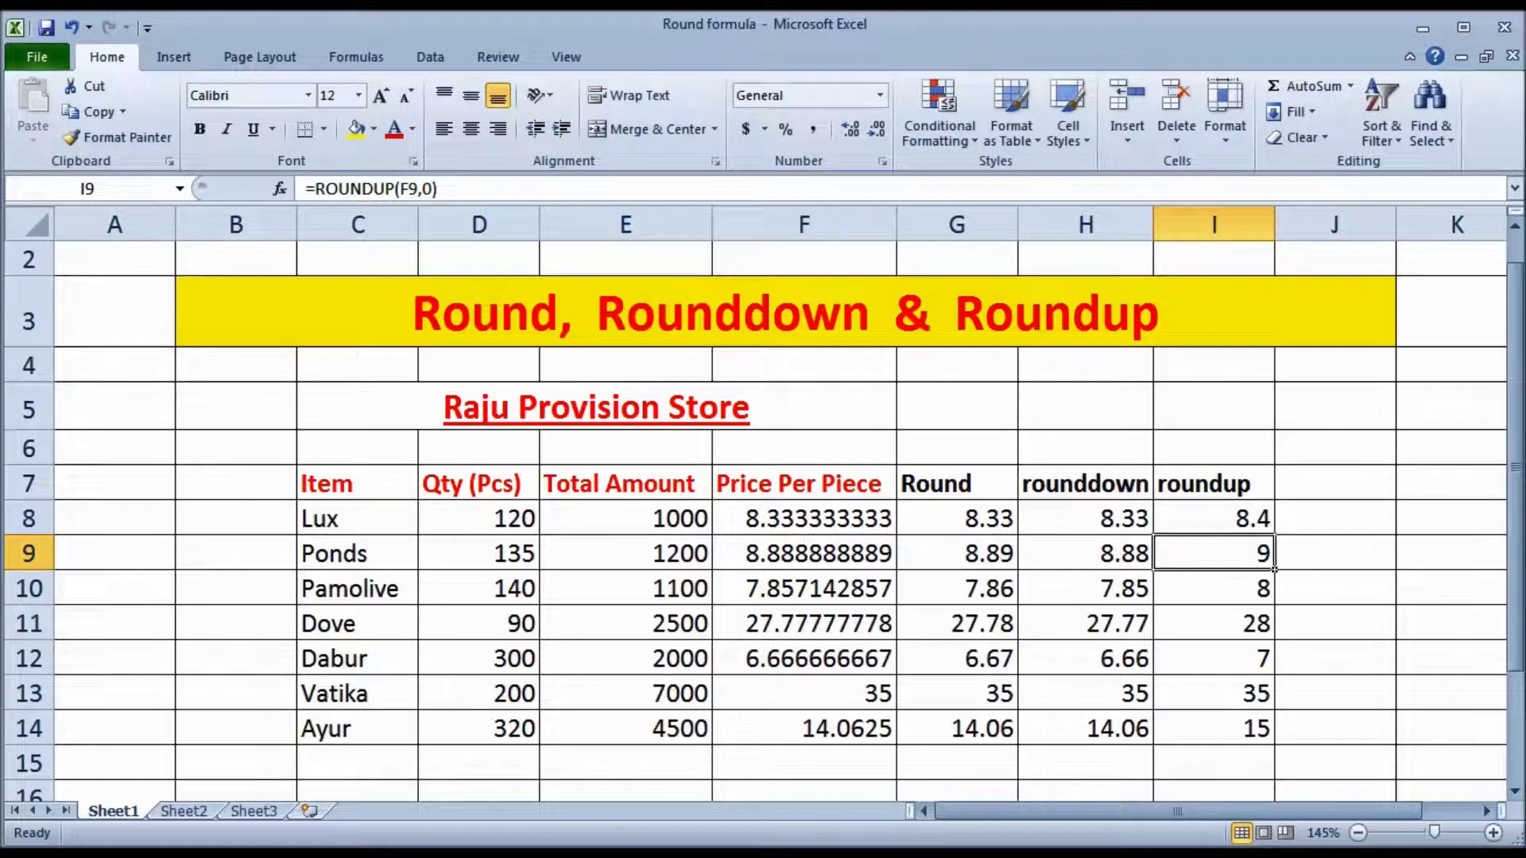
click(1240, 519)
drag(1273, 536, 1279, 745)
click(1325, 659)
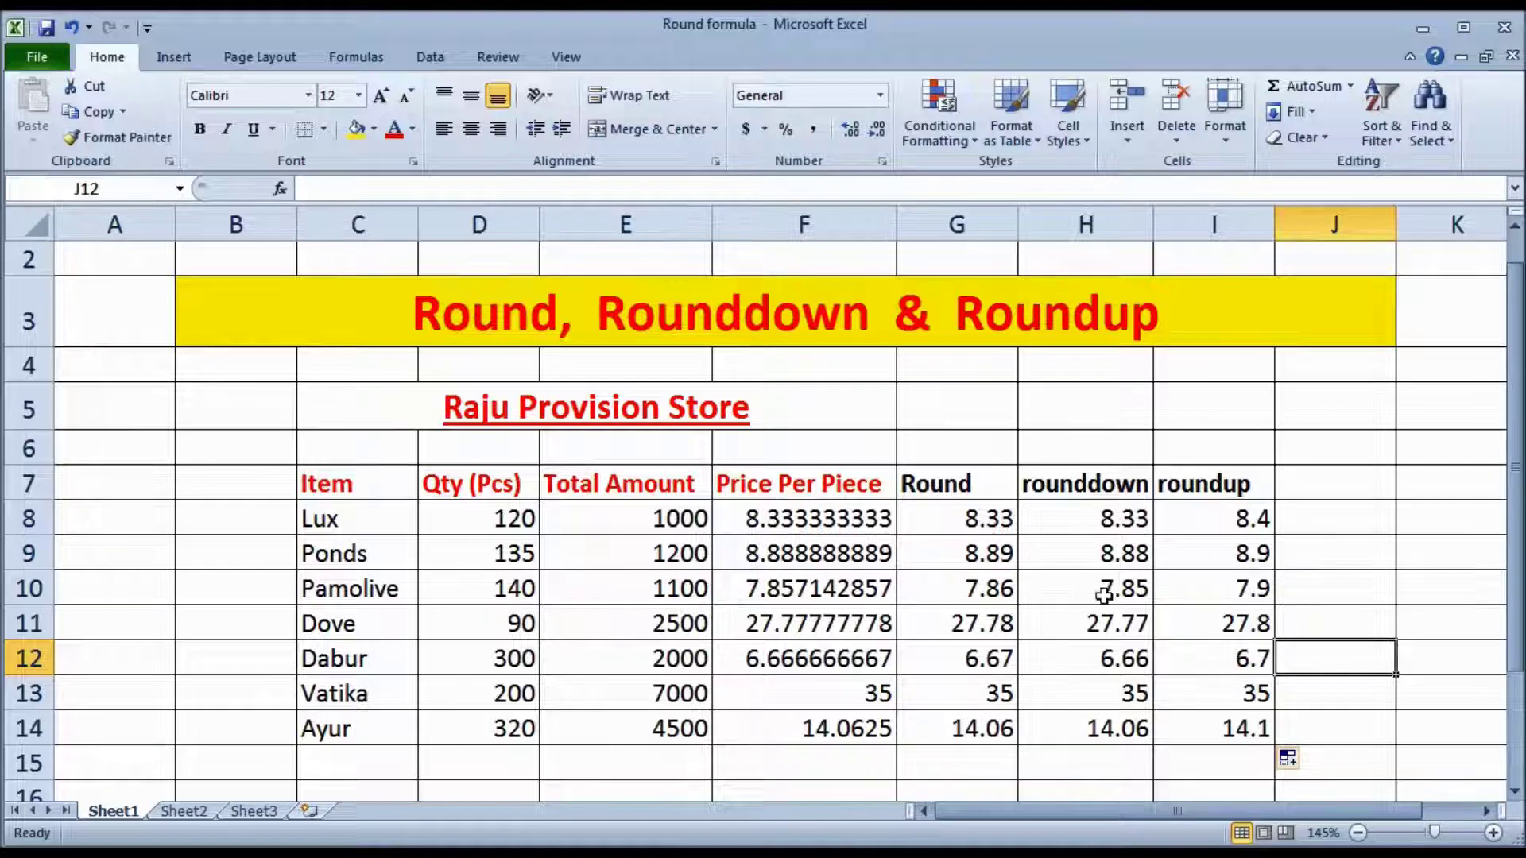
Change the I8 formula to =ROUNDUP(F8,2) and fill it down to I14
double_click(1226, 515)
double_click(1335, 519)
text(2)
key(Return)
key(Up)
drag(1279, 536, 1265, 739)
click(1302, 689)
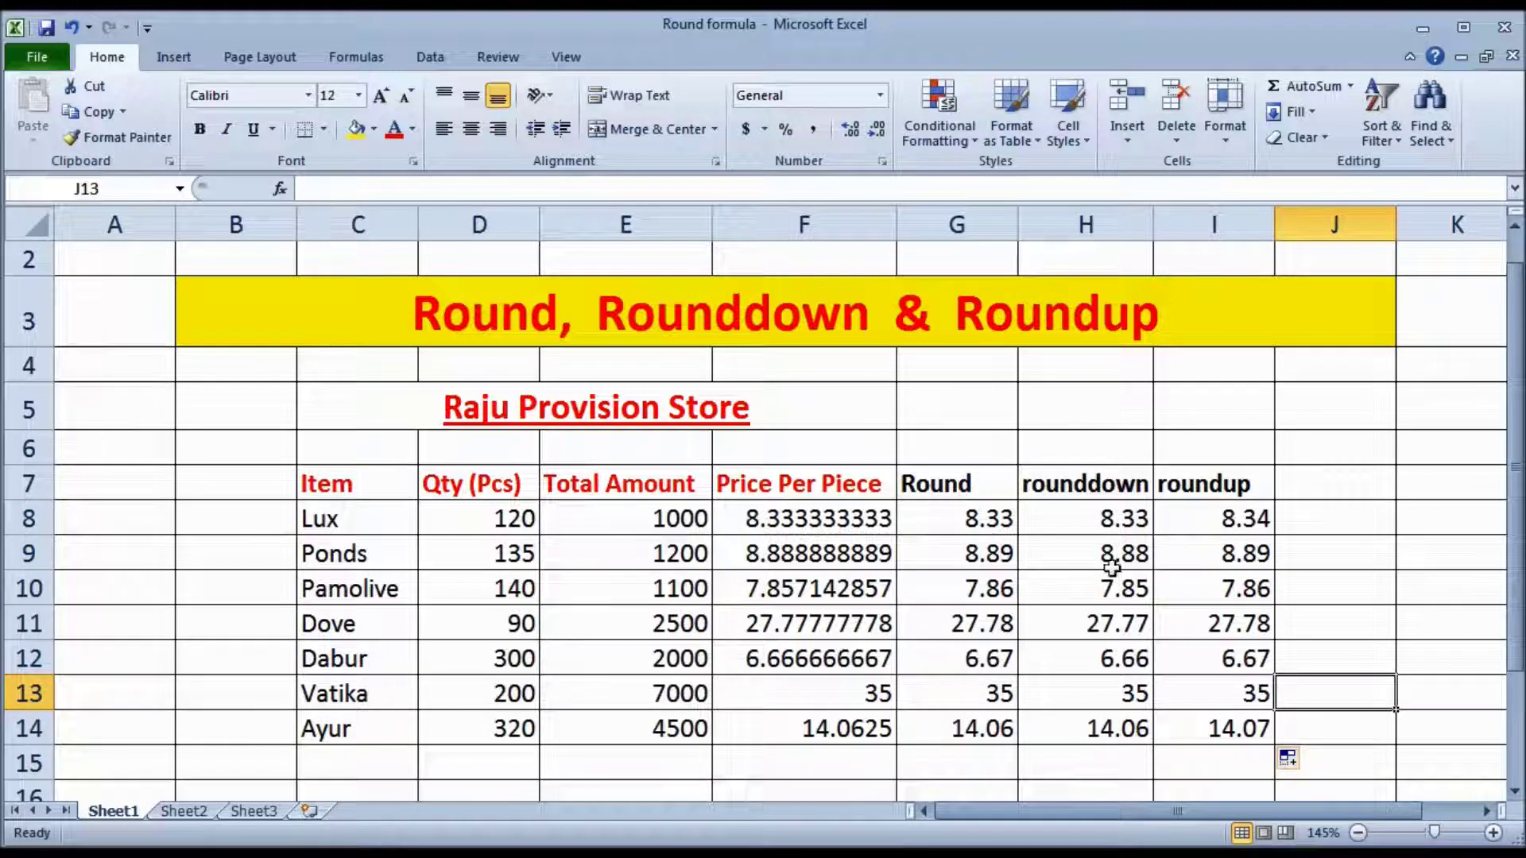
Open the ROUND formula in G8 to review its arguments, leaving it as it is
click(968, 522)
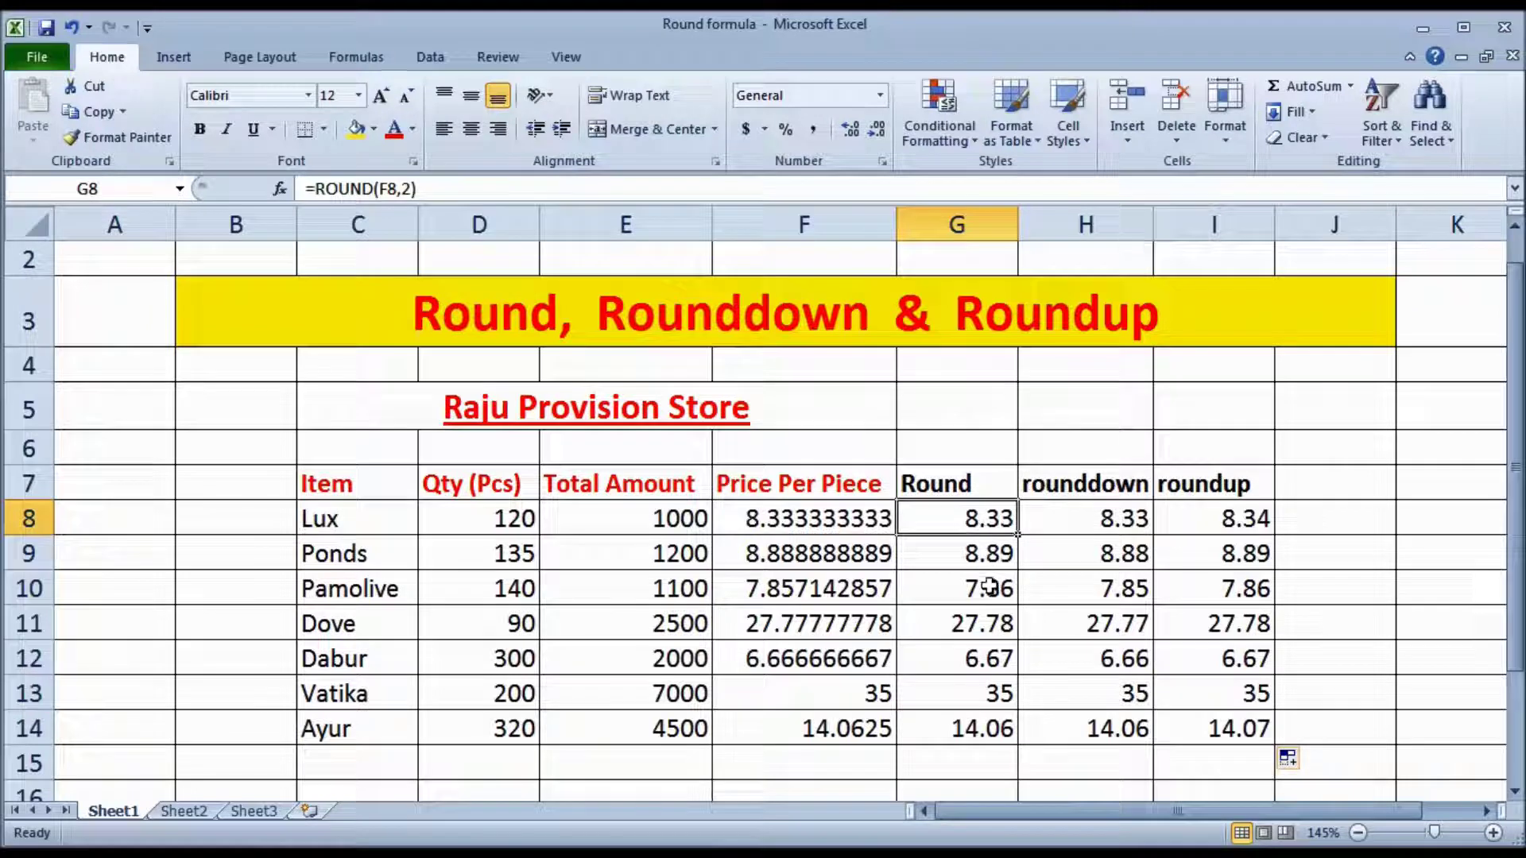
double_click(983, 521)
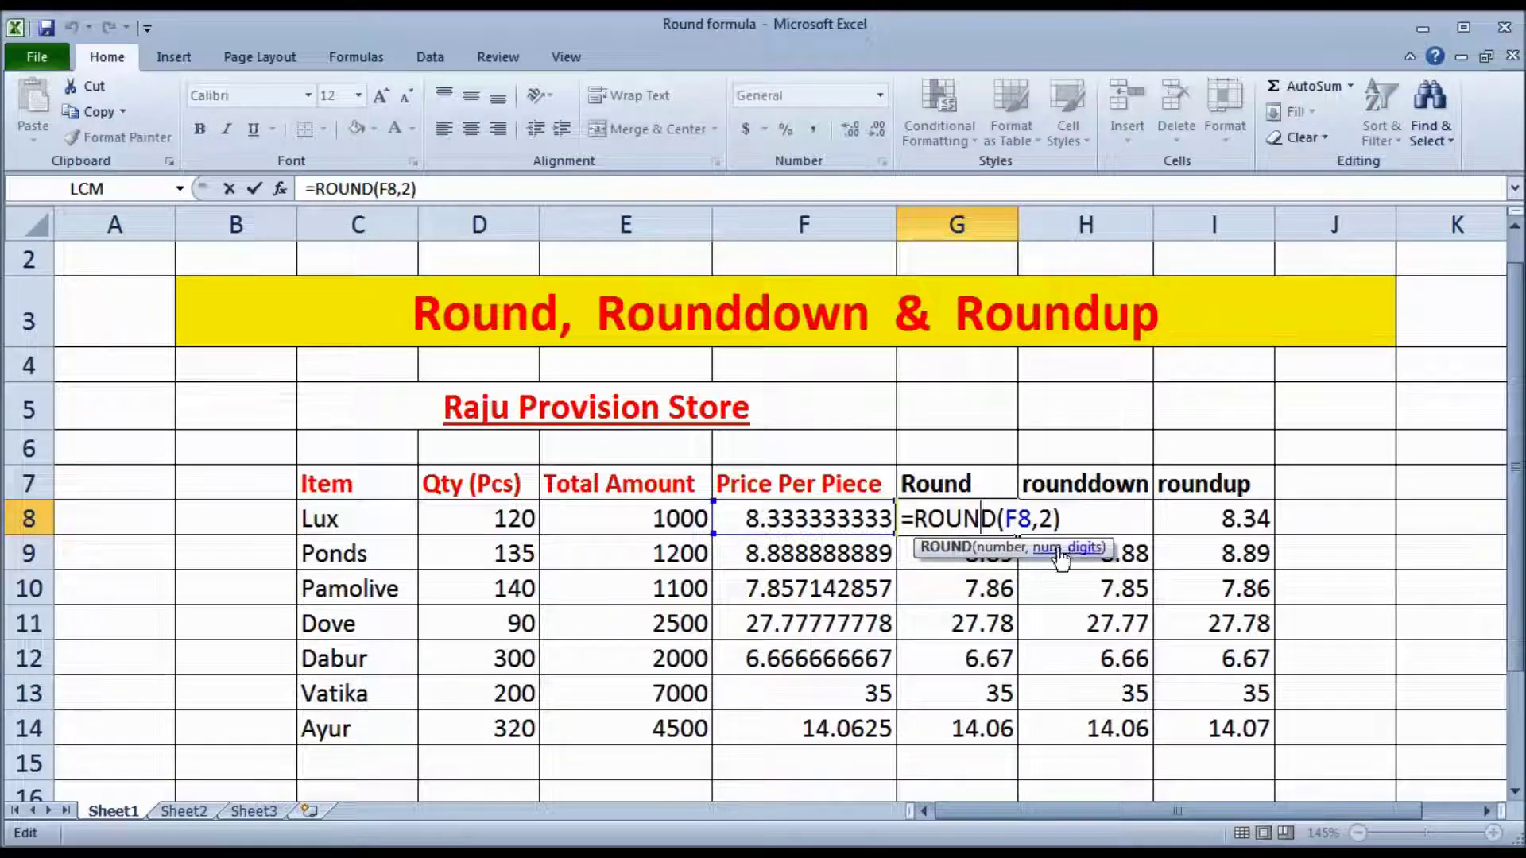
key(Return)
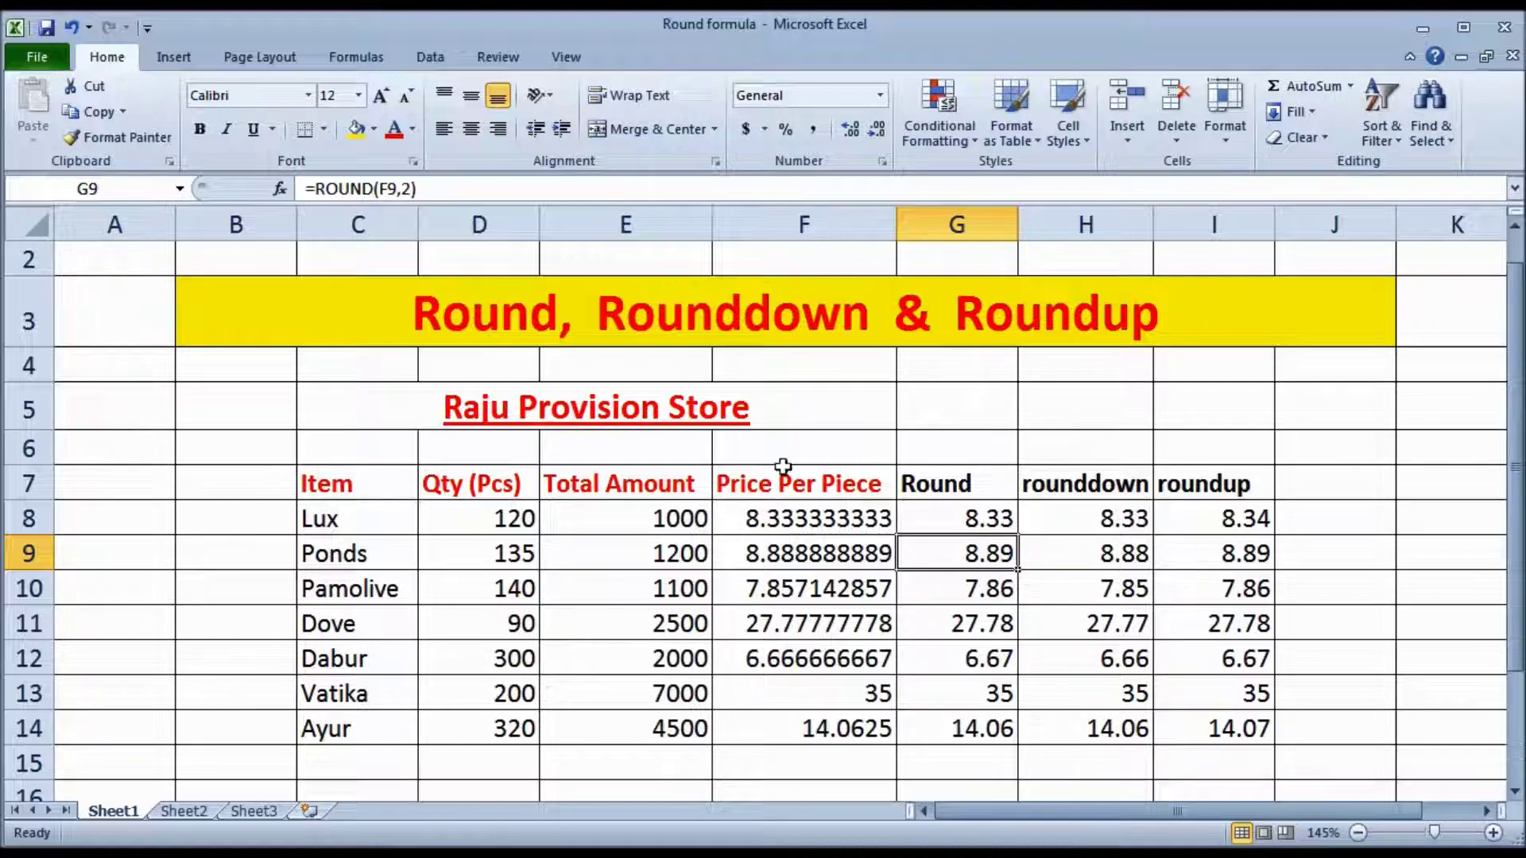
Append "(Positive)" to the sheet title in B3 so it reads "Round, Rounddown & Roundup (Positive)"
click(1170, 327)
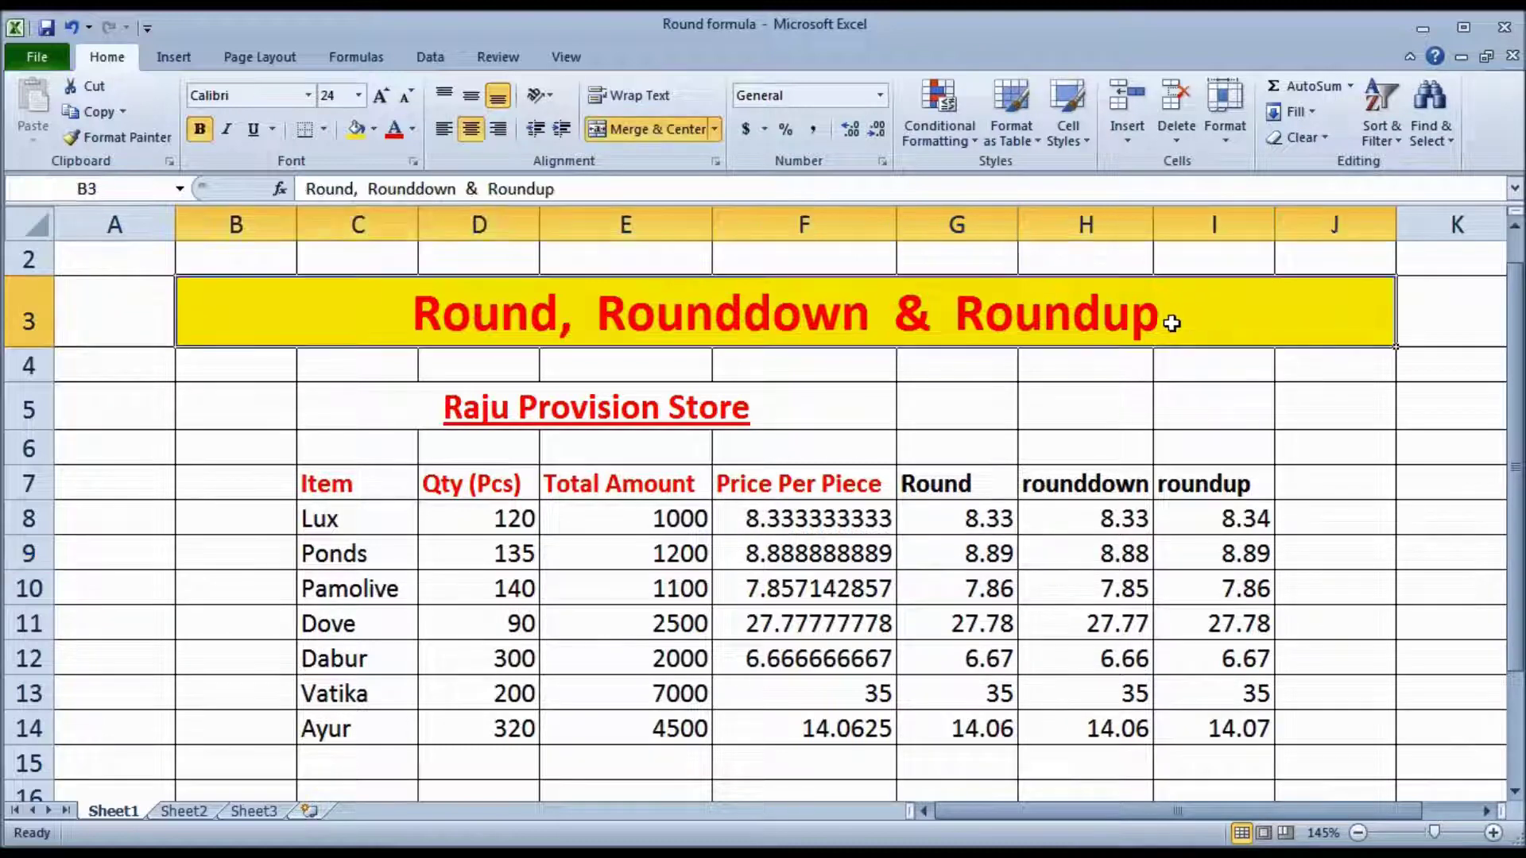
double_click(1219, 325)
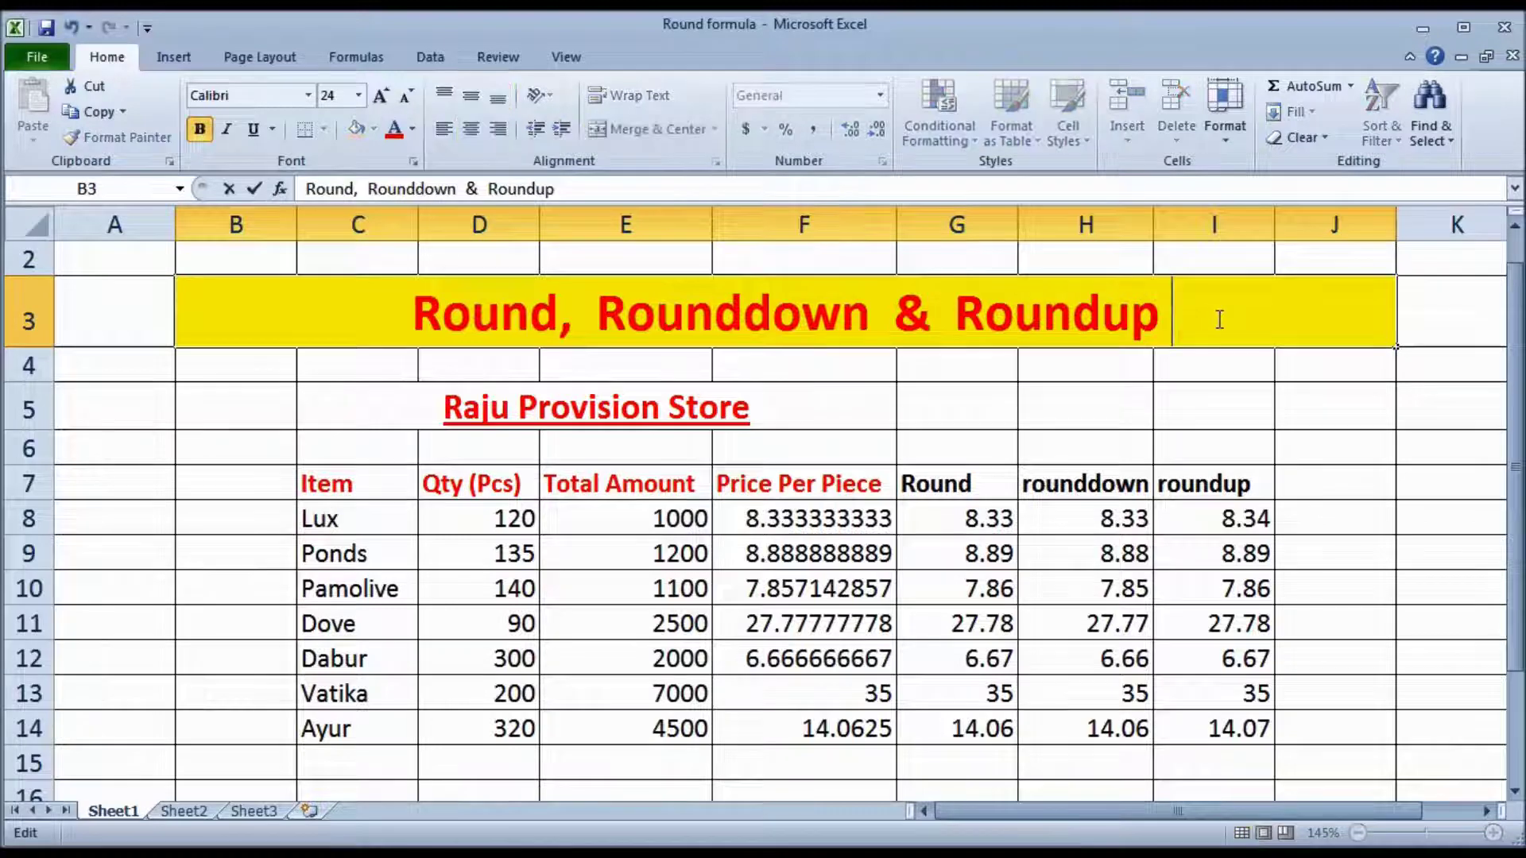
text(Positive)
key(Return)
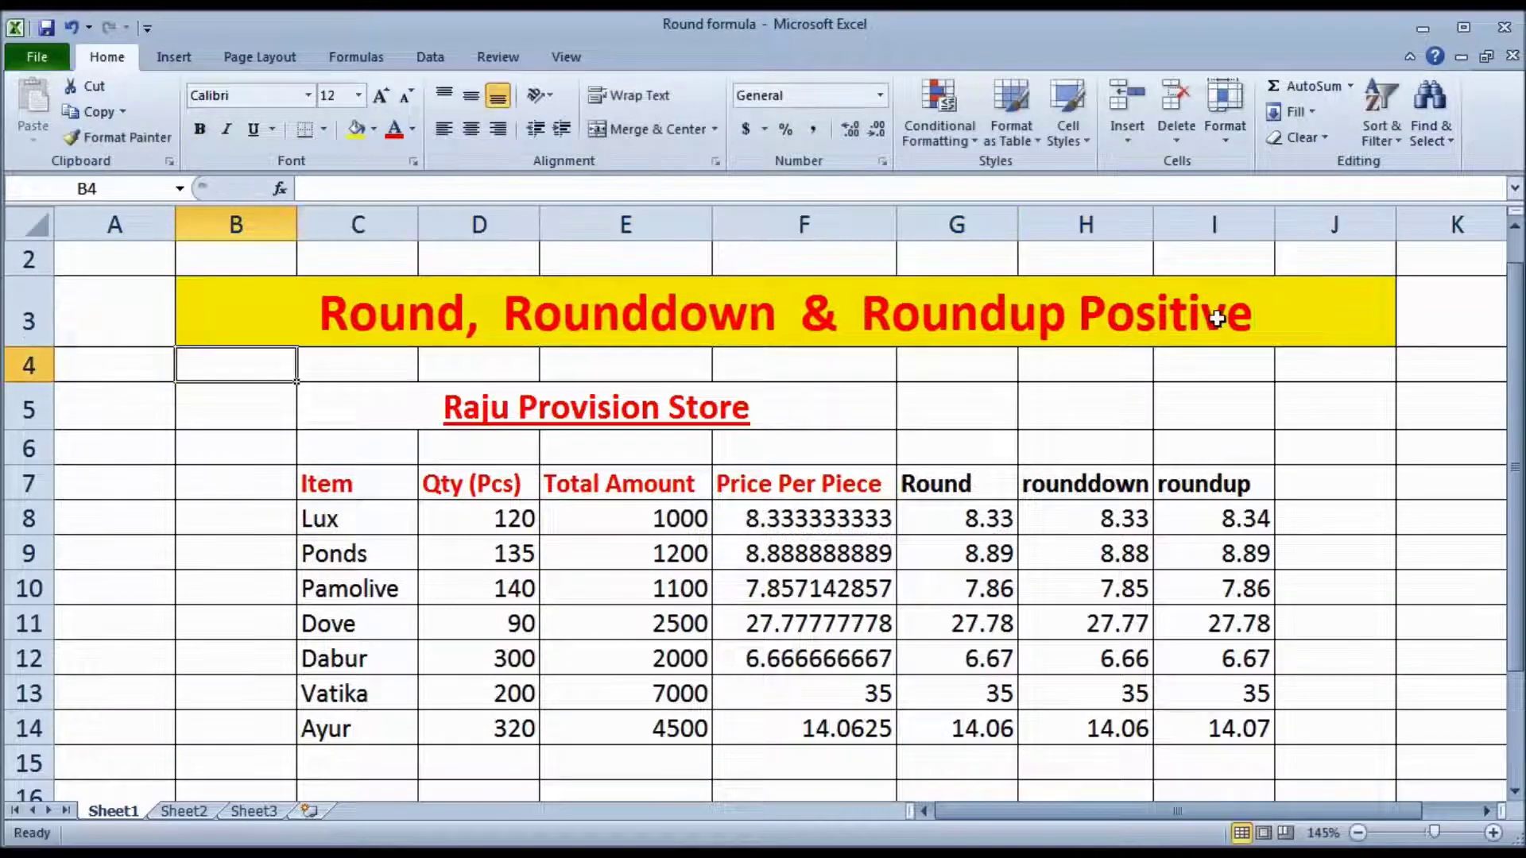
click(1093, 323)
double_click(1112, 318)
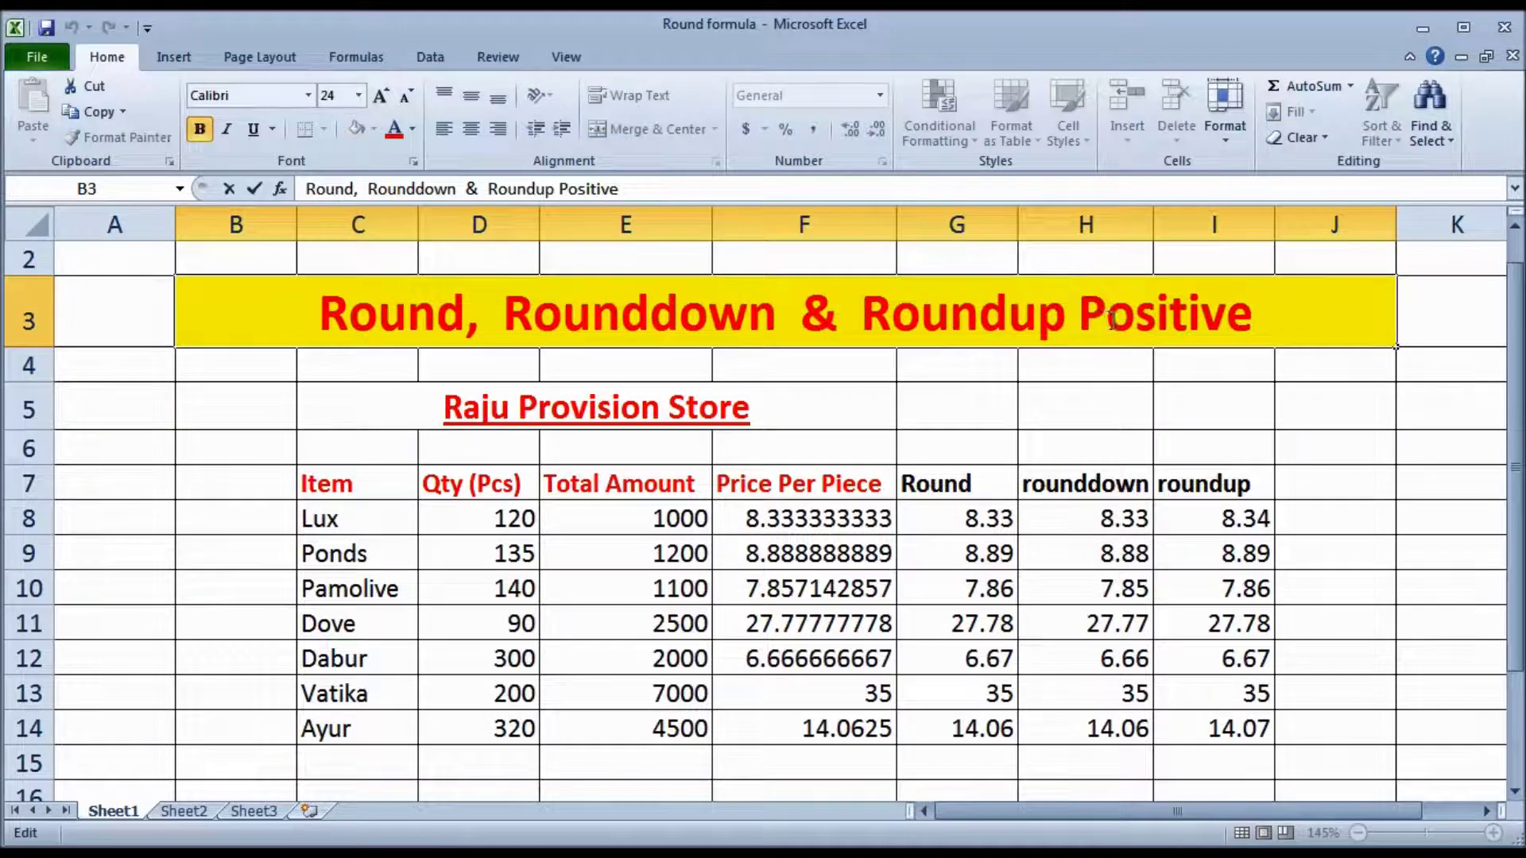
text(()
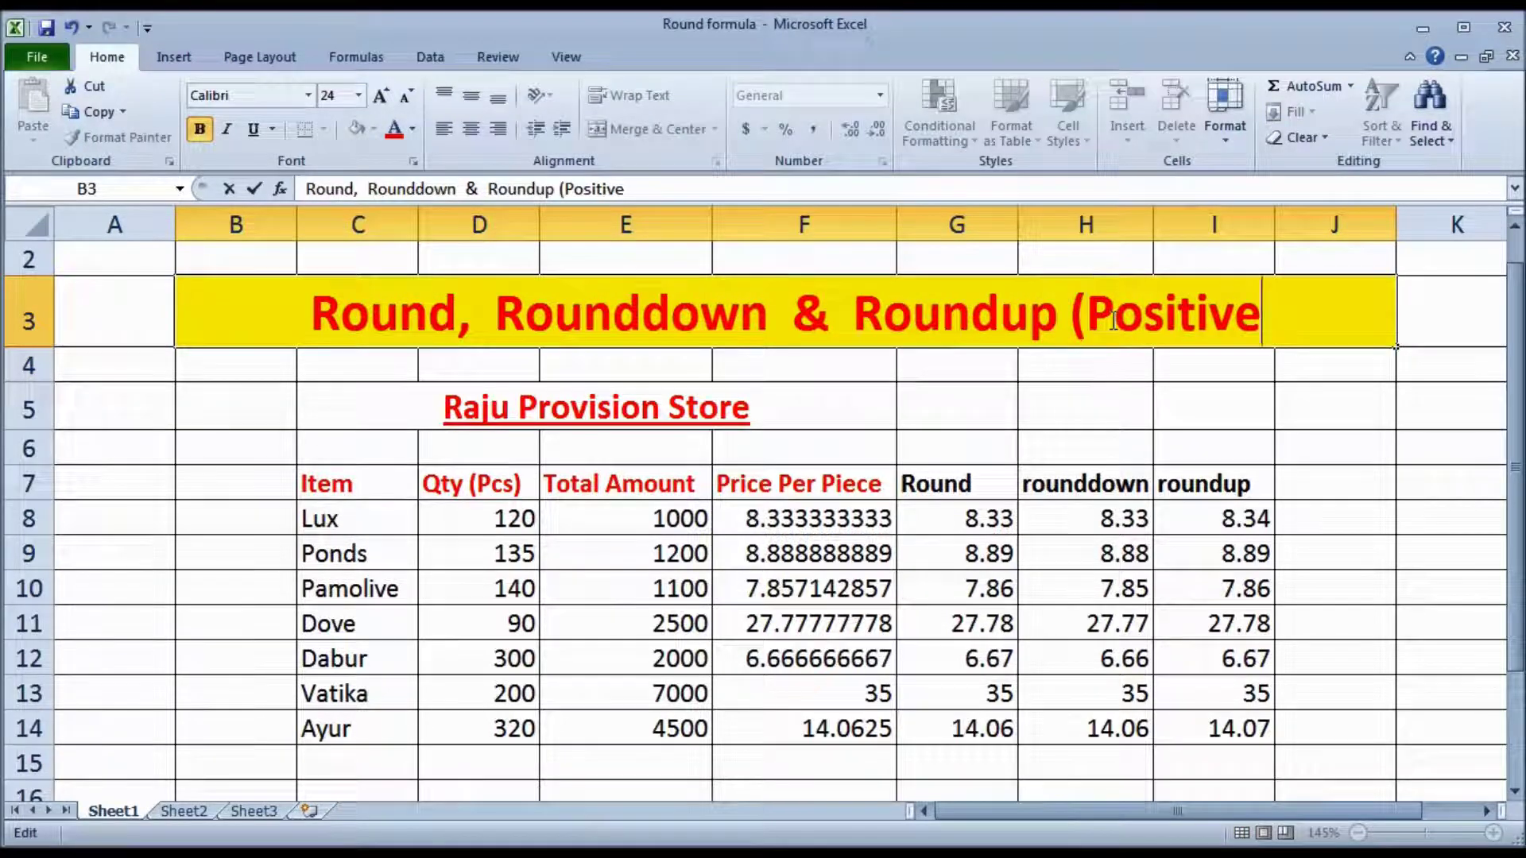
text())
click(1101, 397)
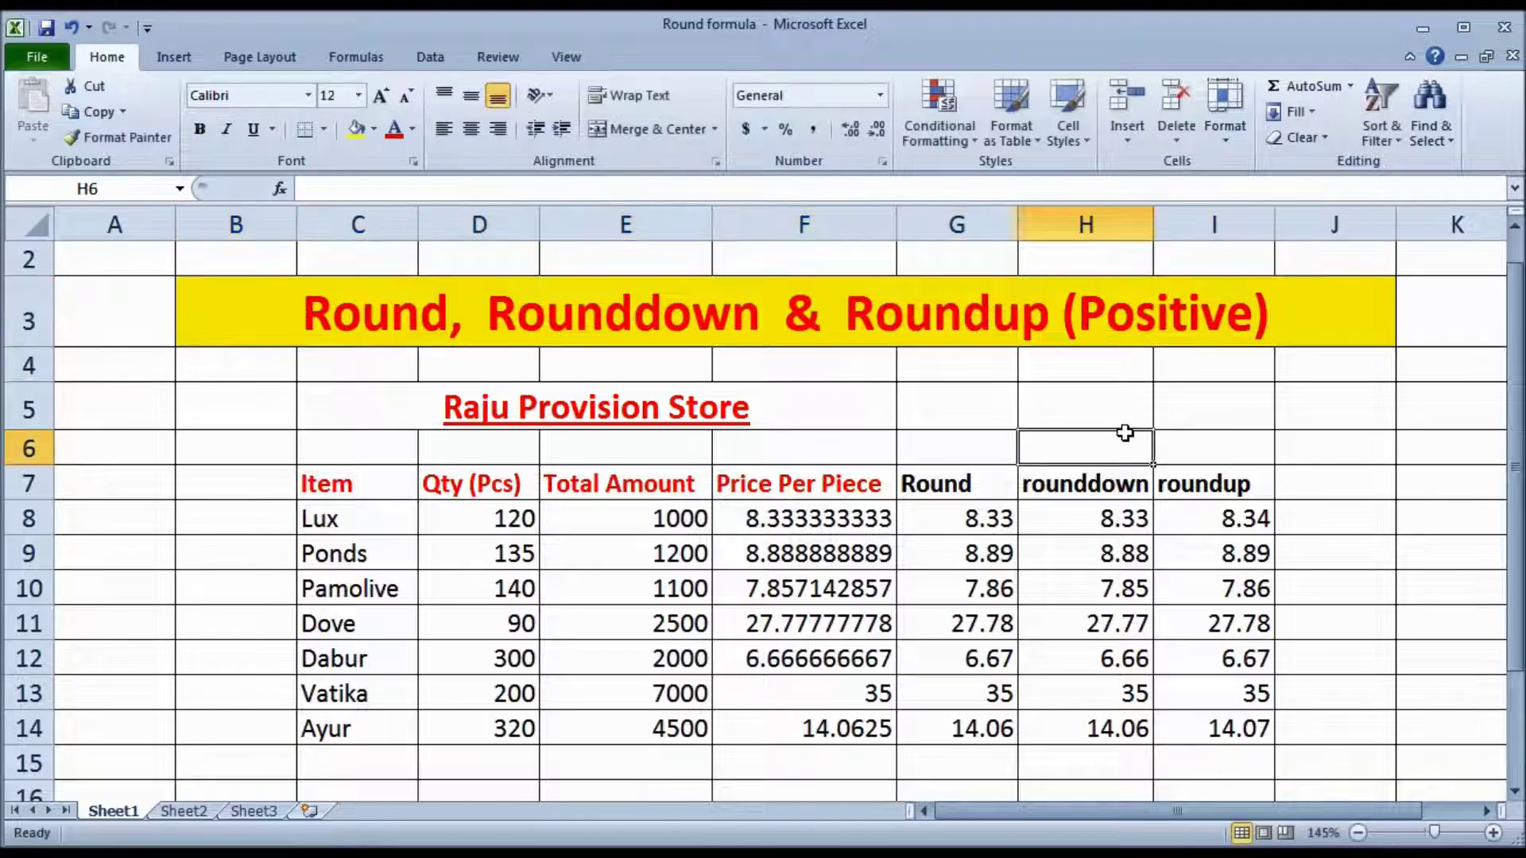
click(1244, 518)
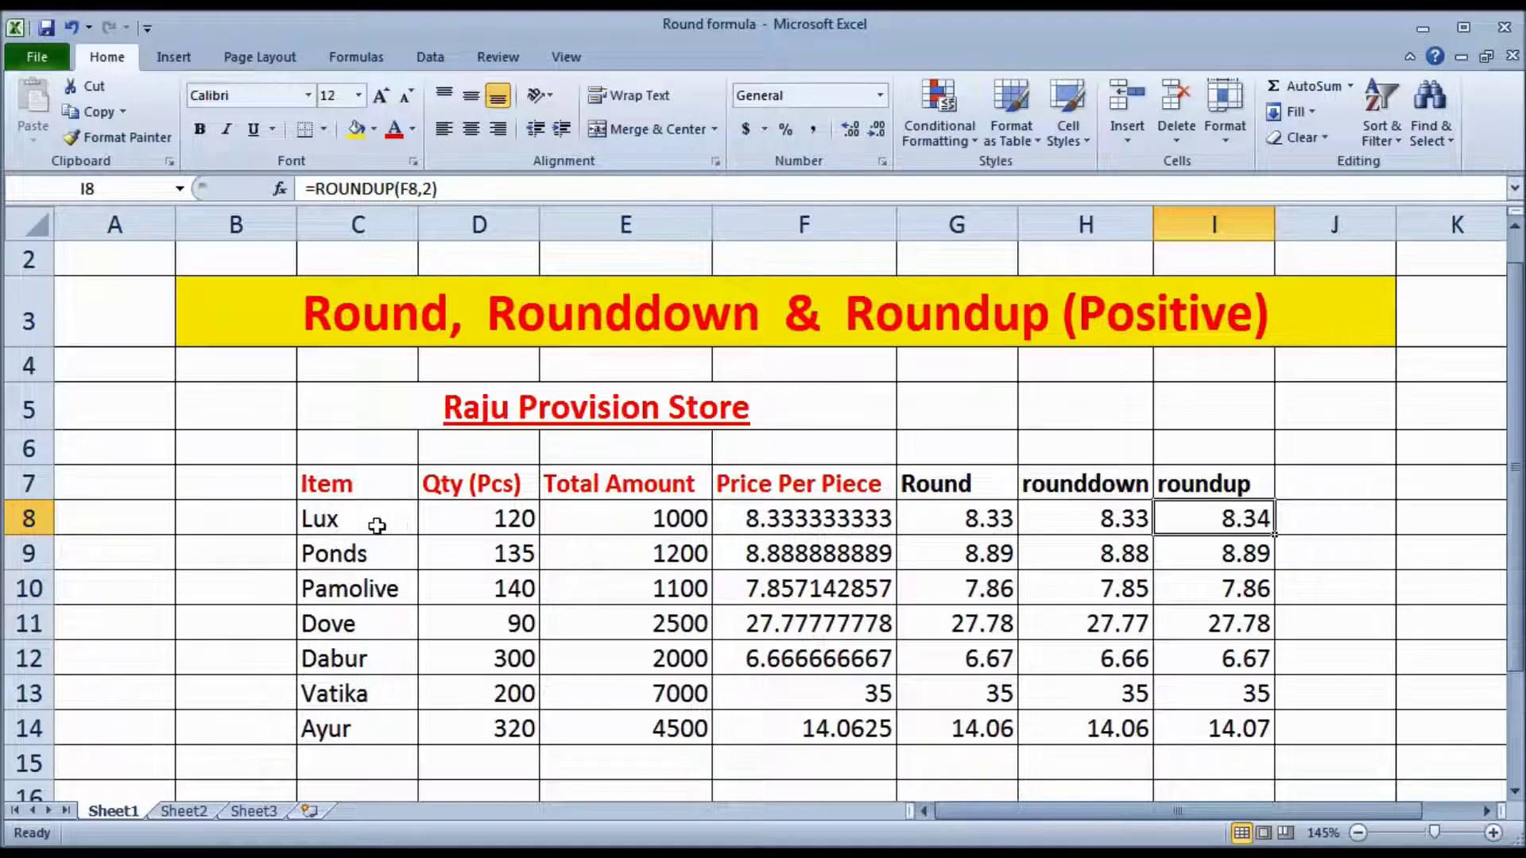
scroll(271, 491, up, 1)
drag(1518, 389, 1520, 423)
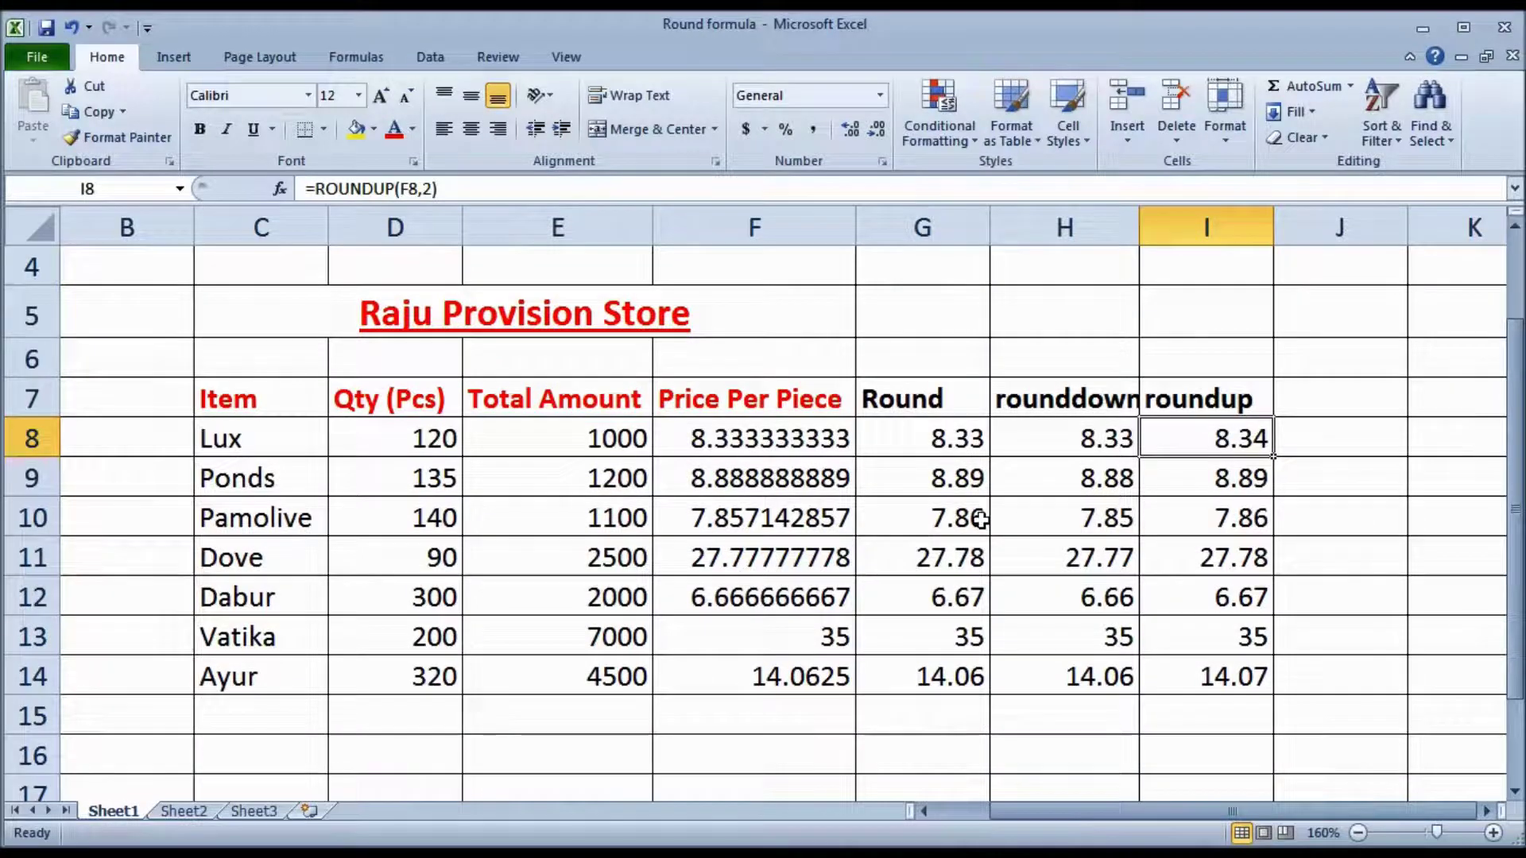